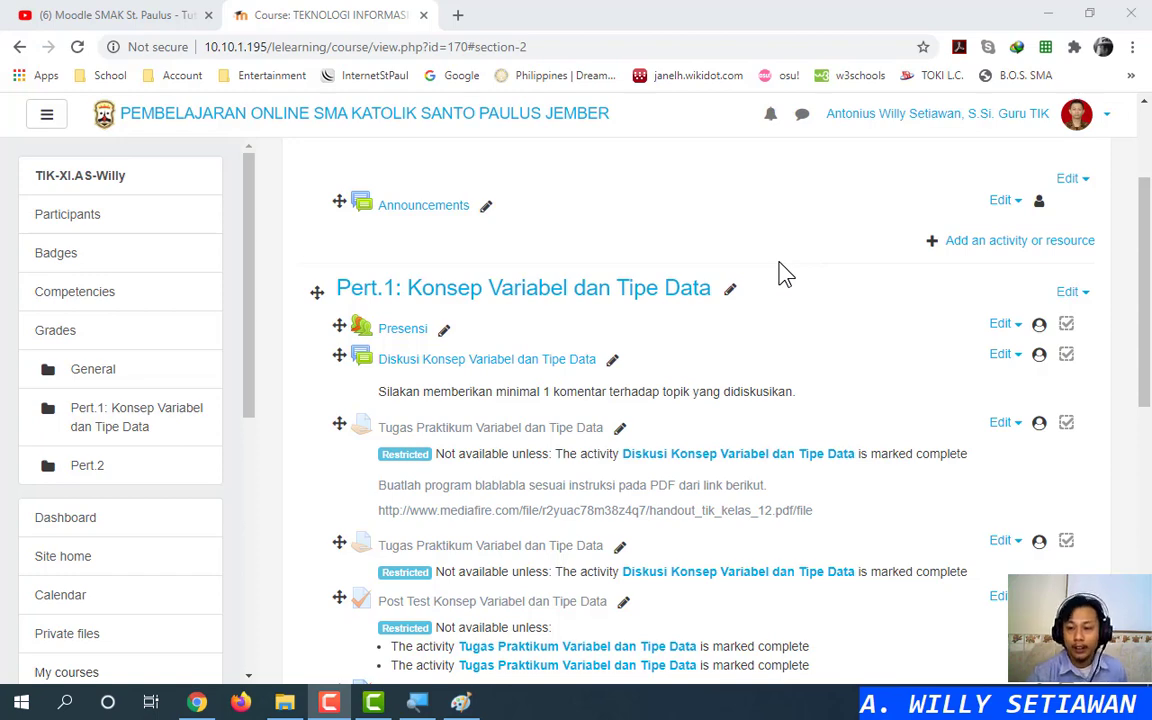
# Add a new Quiz activity to the section Pert.1: Konsep Variabel dan Tipe Data
pyautogui.scroll(-6, 785, 273)
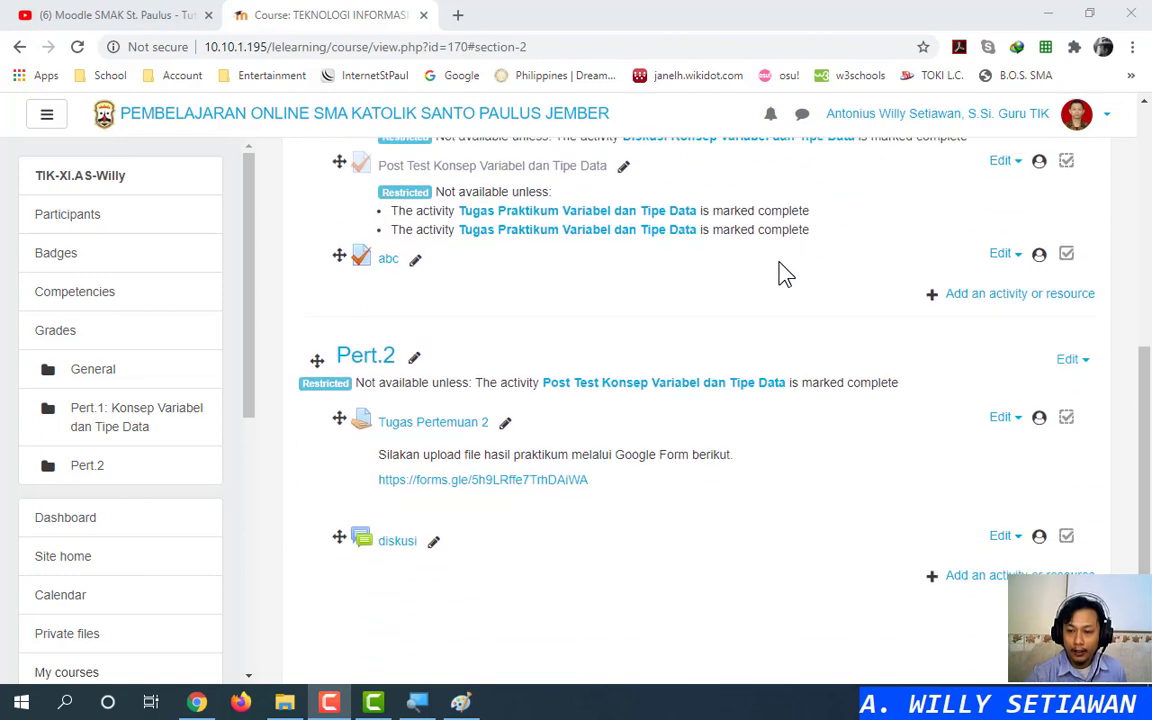
pyautogui.click(1030, 285)
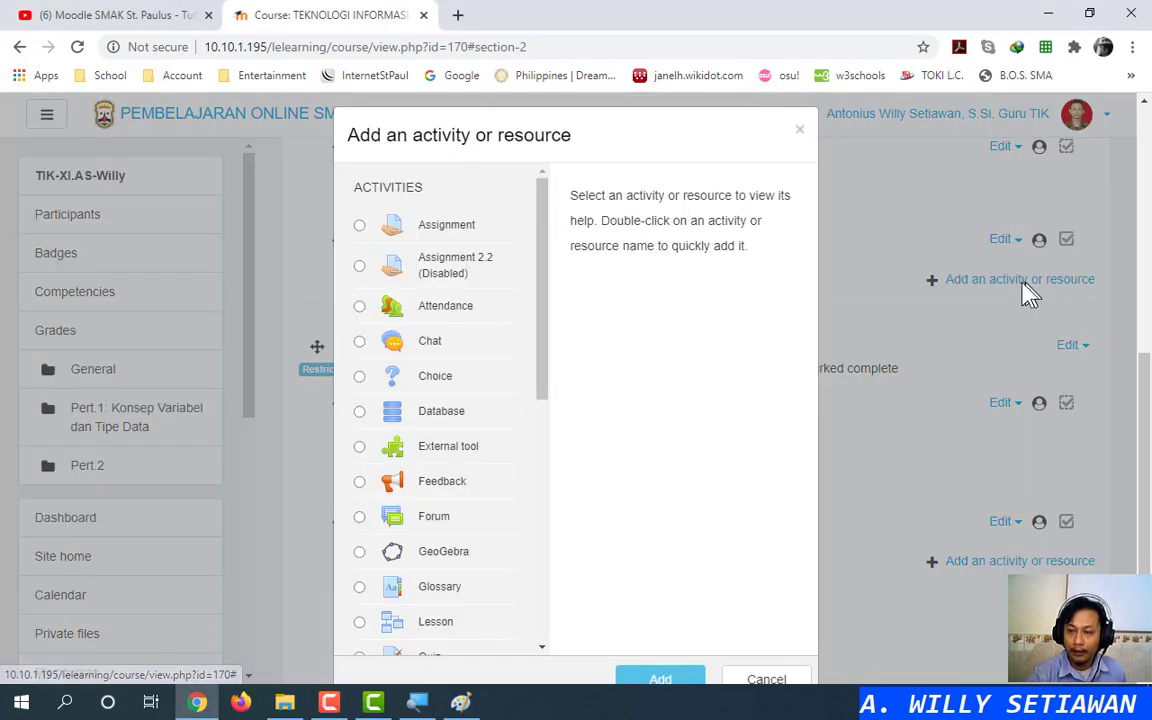
pyautogui.moveTo(545, 319); pyautogui.dragTo(548, 466)
pyautogui.click(360, 332)
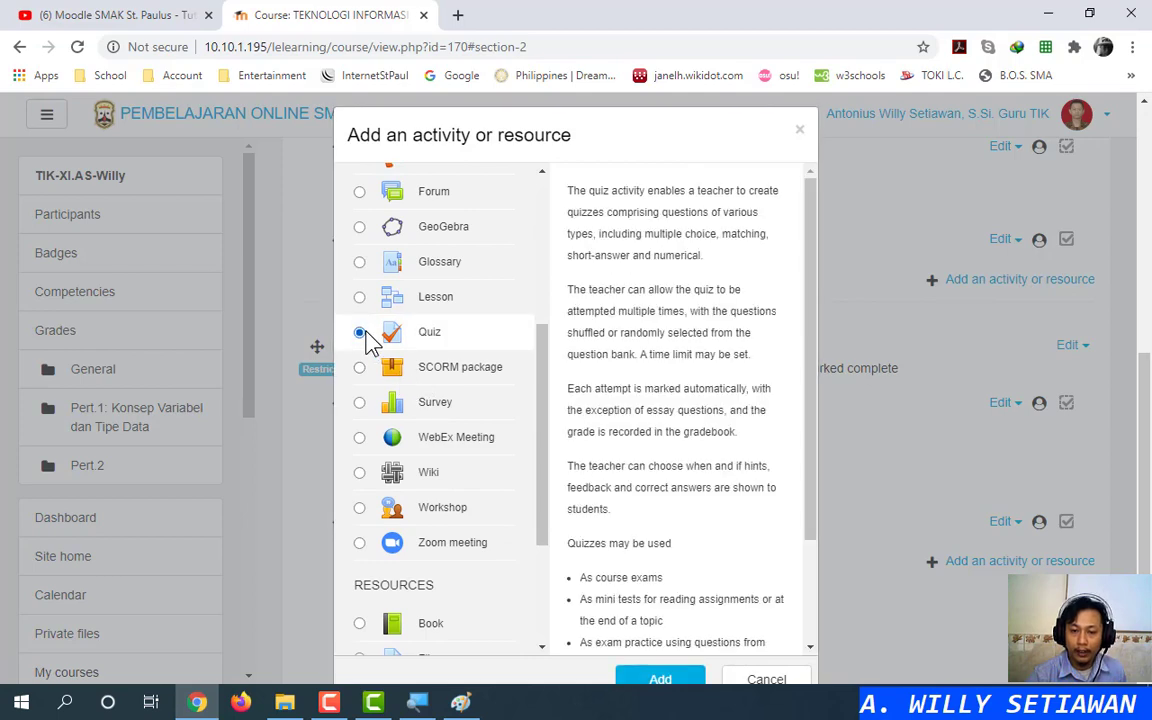
pyautogui.click(661, 681)
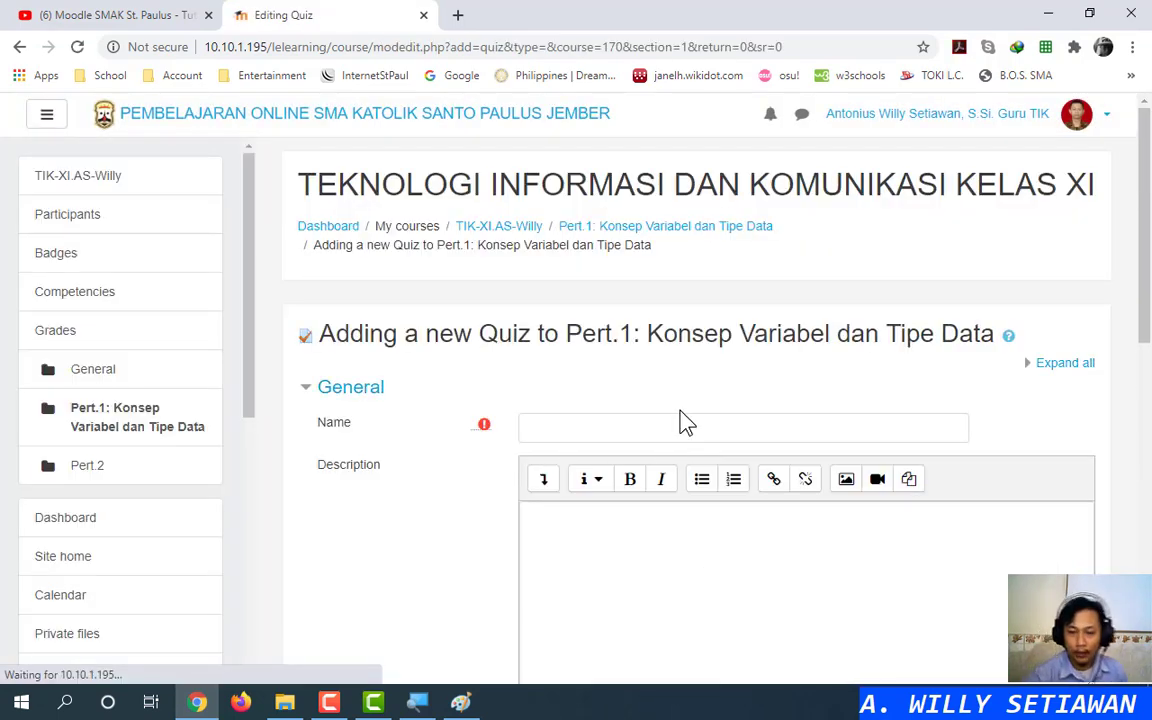
# Name the quiz "kuis" and enter "Kuis Equation" as its description
pyautogui.scroll(-1, 650, 395)
pyautogui.click(630, 337)
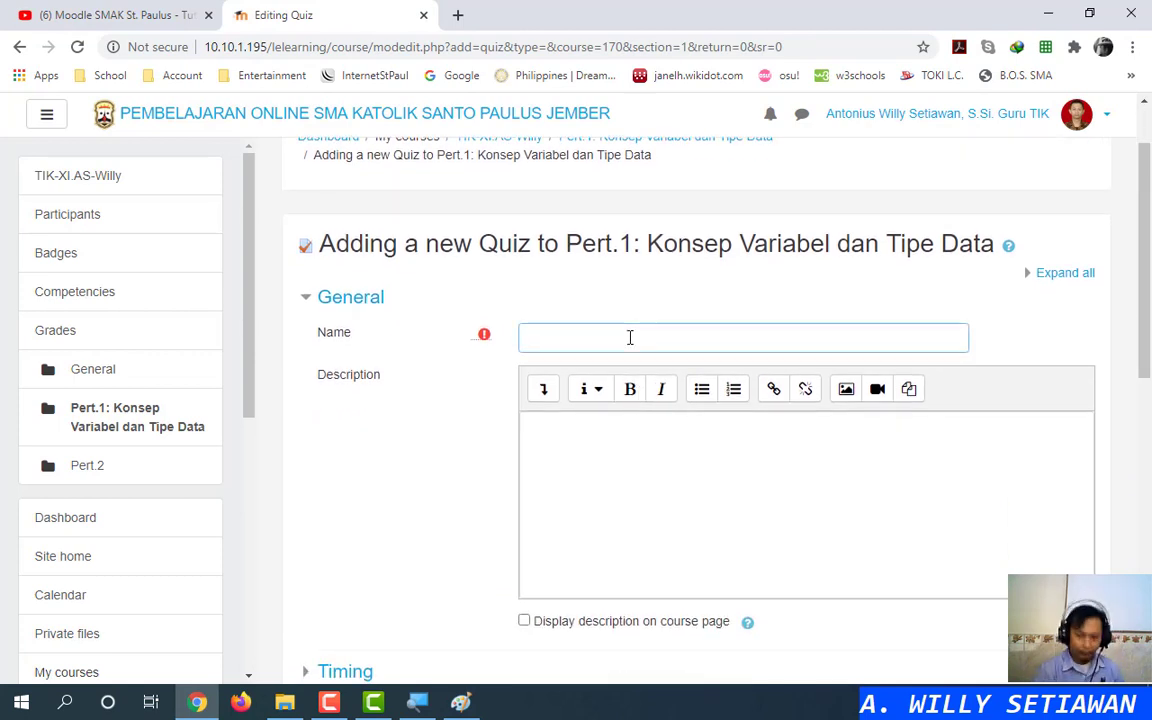
pyautogui.write('kuis')
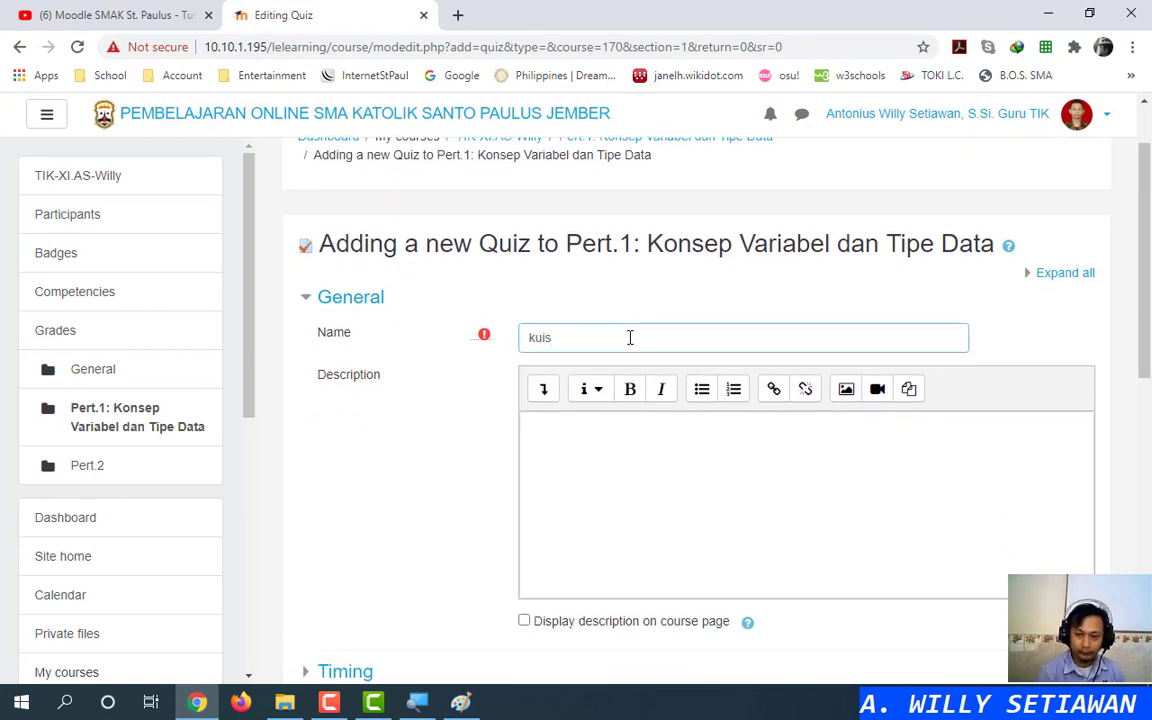
pyautogui.click(540, 497)
pyautogui.write('K')
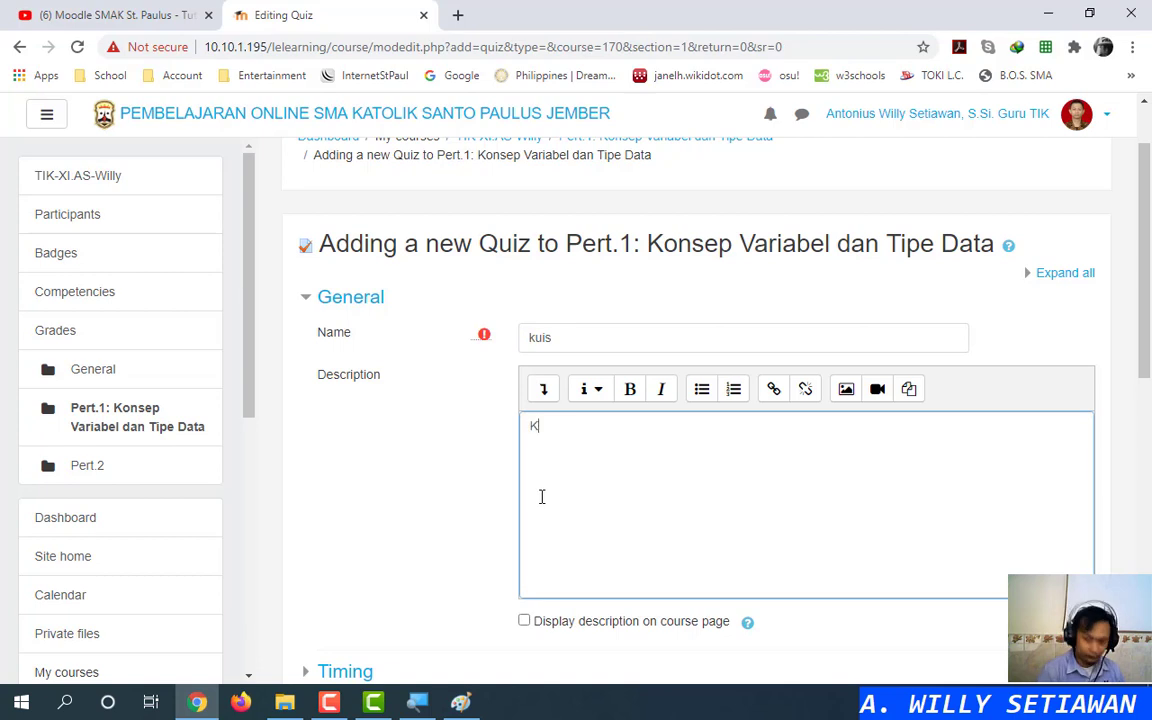
pyautogui.write('uis ')
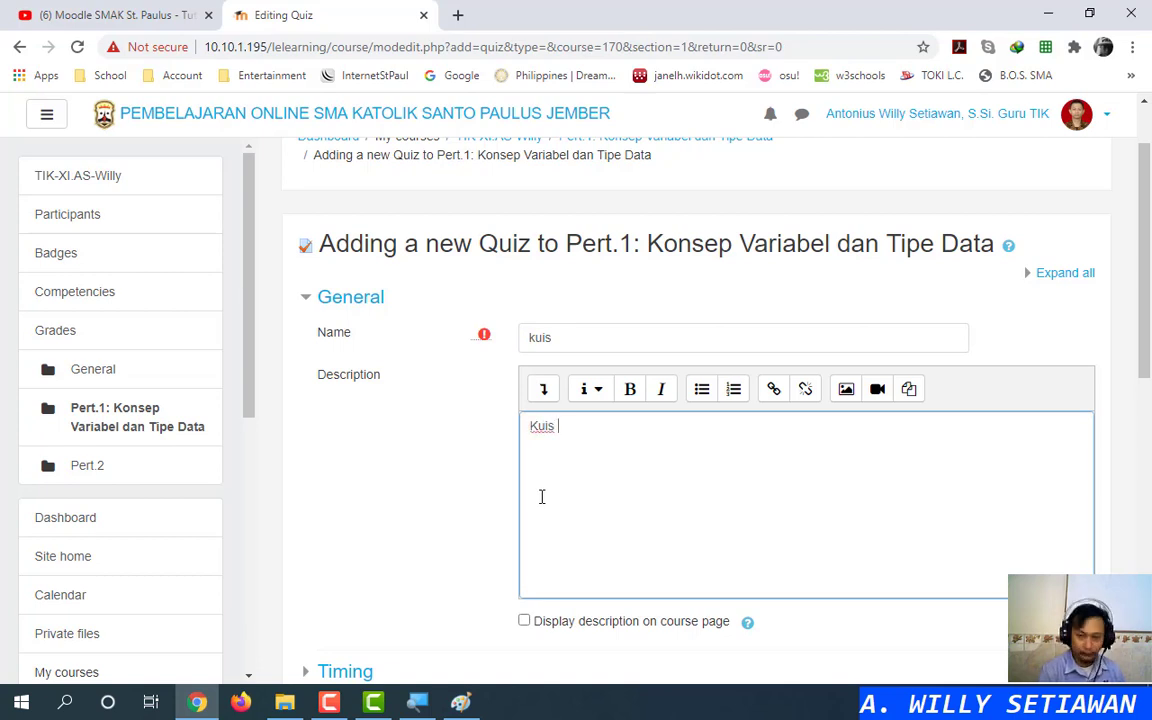
pyautogui.write('Equ')
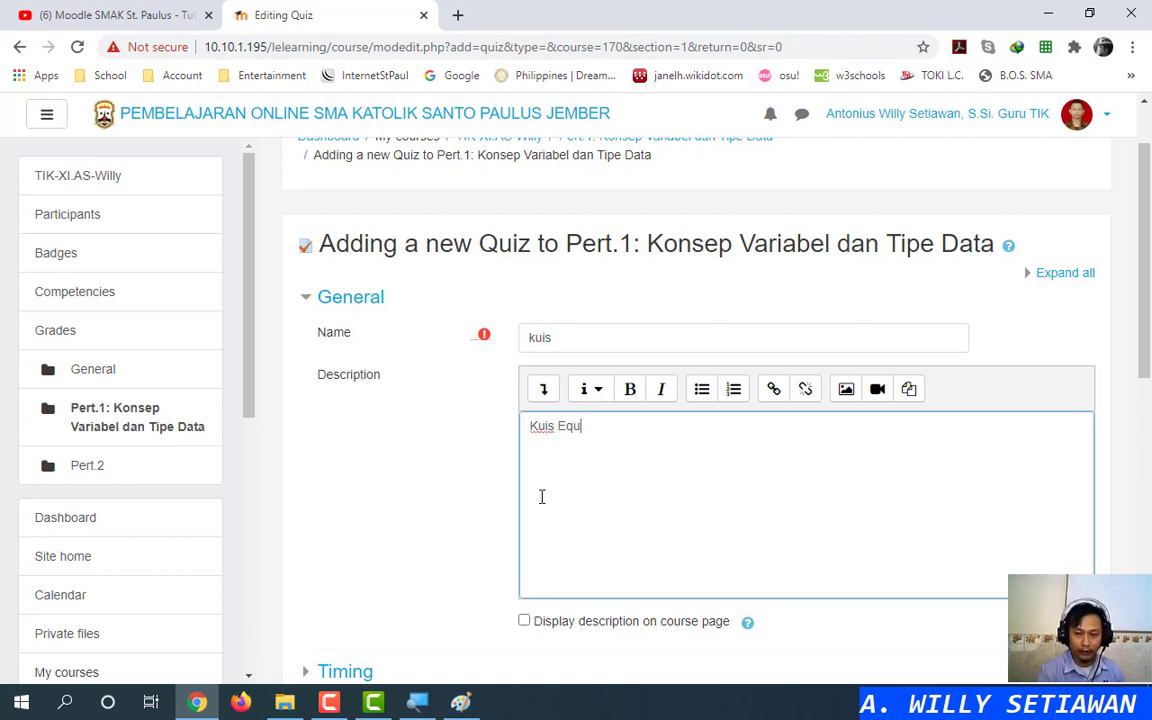
pyautogui.write('ation')
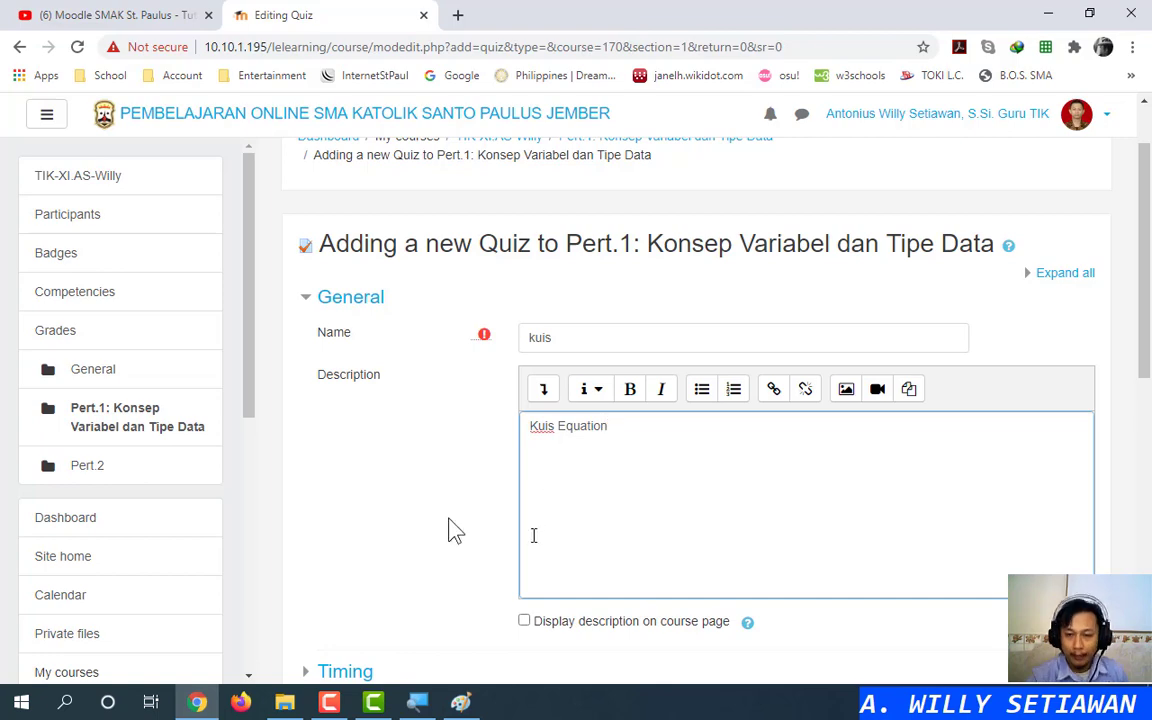
# Save the new quiz with the remaining settings at their defaults and display it
pyautogui.scroll(-1, 414, 495)
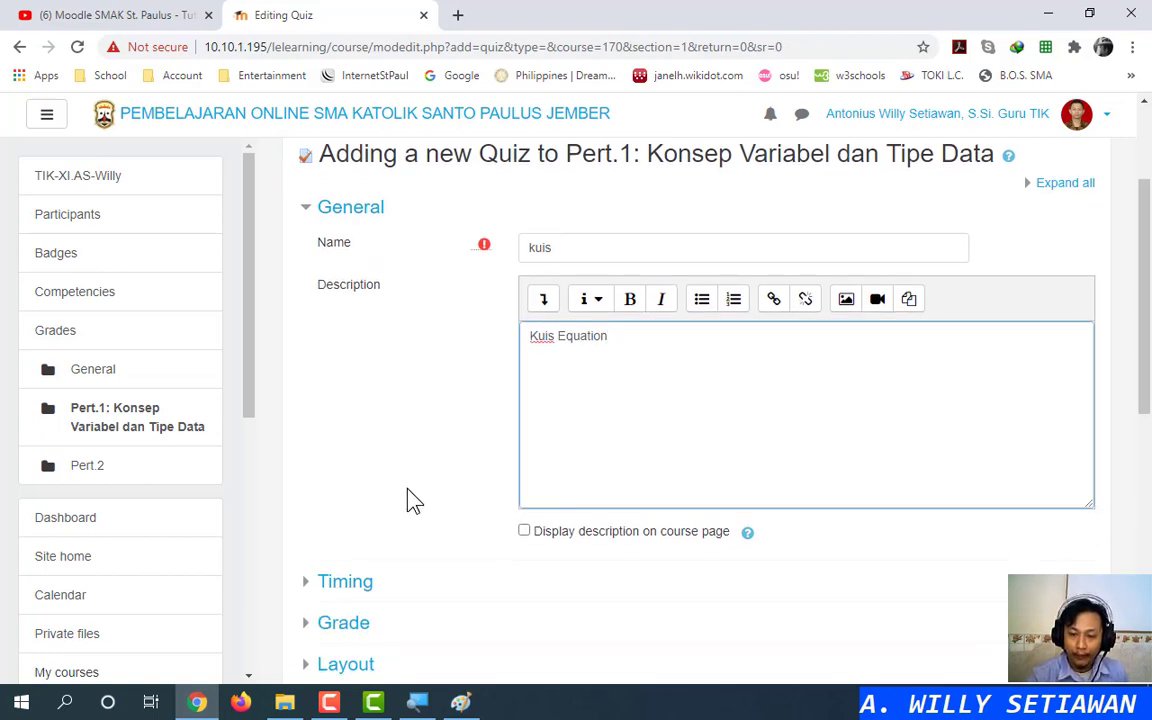
pyautogui.scroll(-2, 408, 499)
pyautogui.scroll(-3, 542, 478)
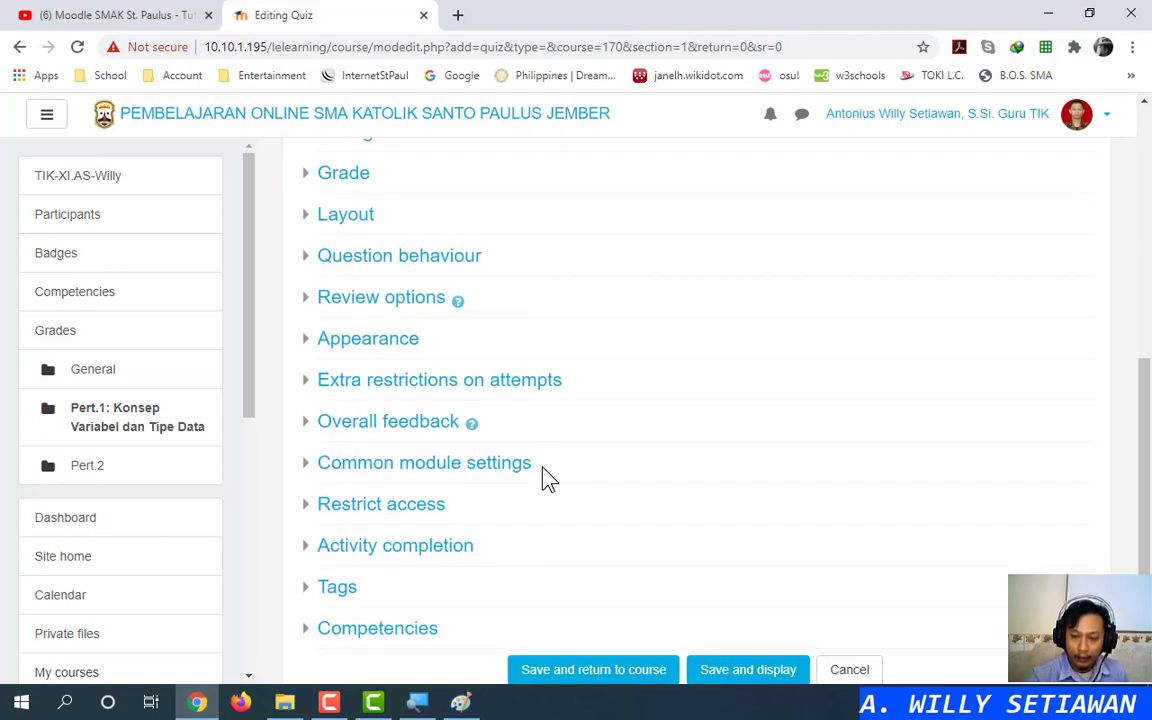
pyautogui.scroll(-2, 563, 473)
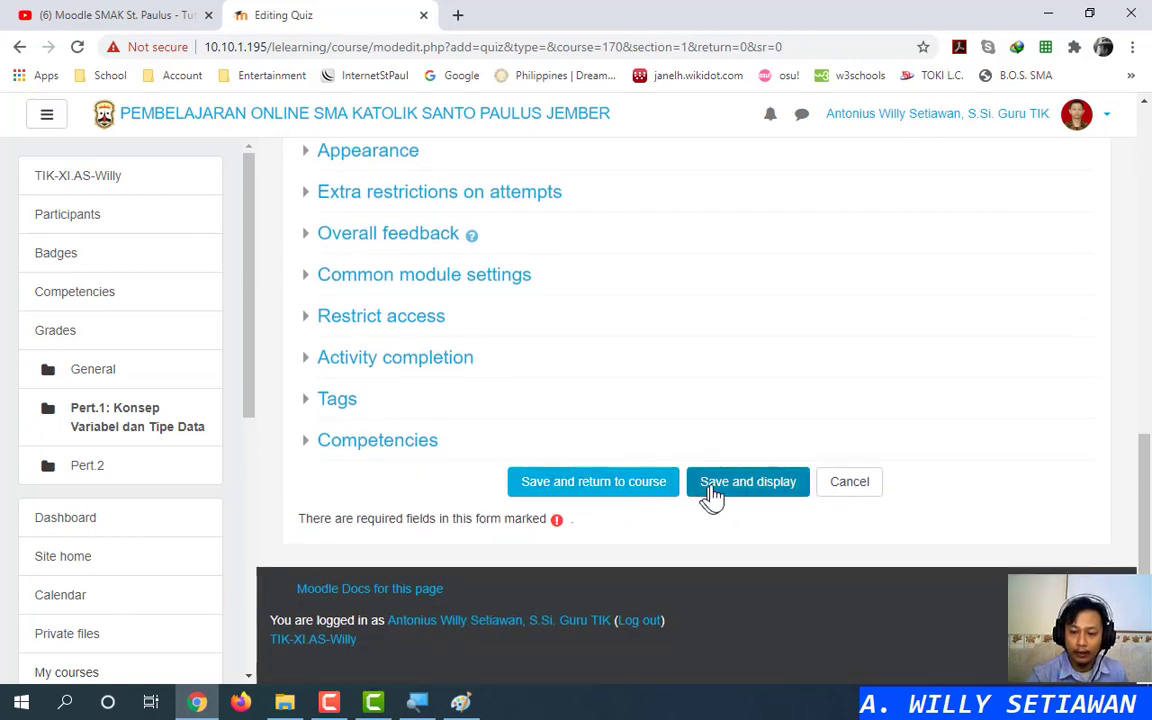
pyautogui.click(752, 486)
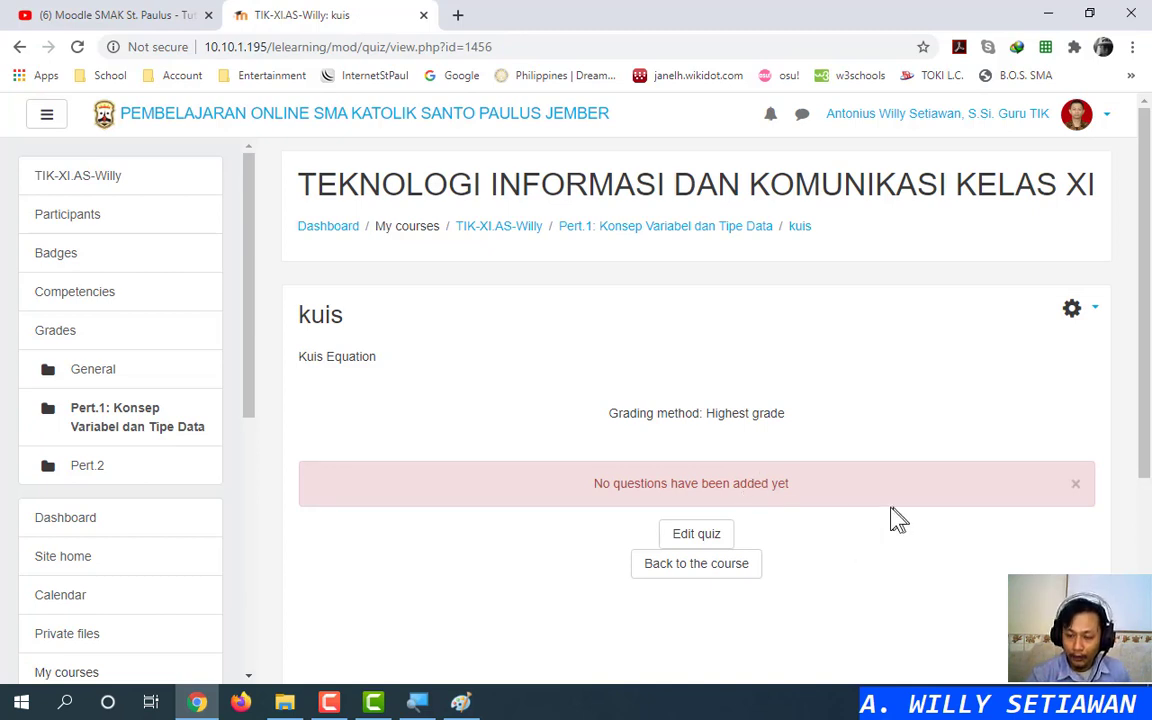
# Open the quiz for editing and add a new question of the Multiple choice type
pyautogui.click(703, 538)
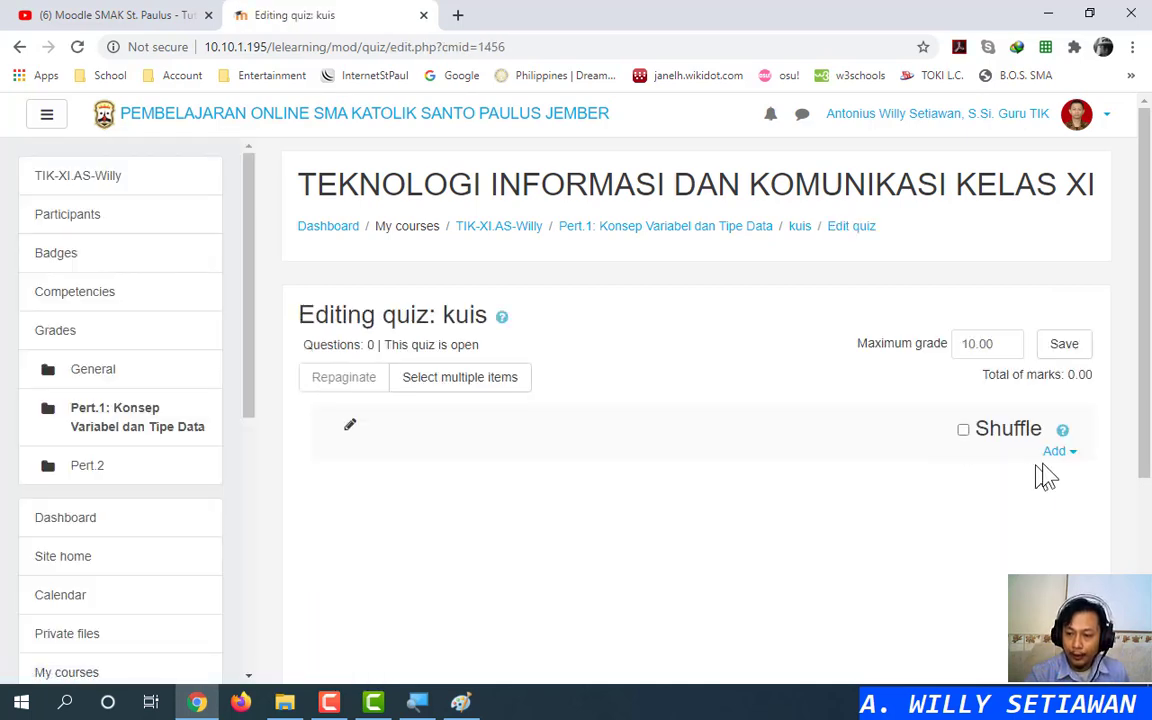
pyautogui.click(1068, 460)
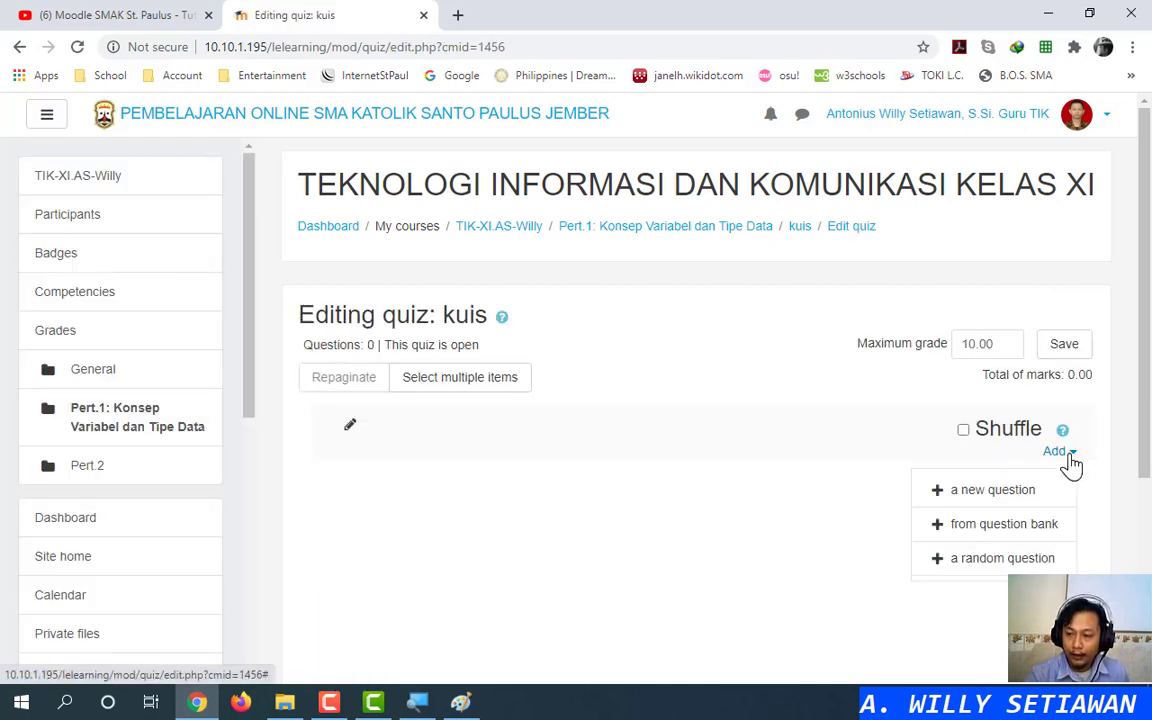
pyautogui.click(993, 490)
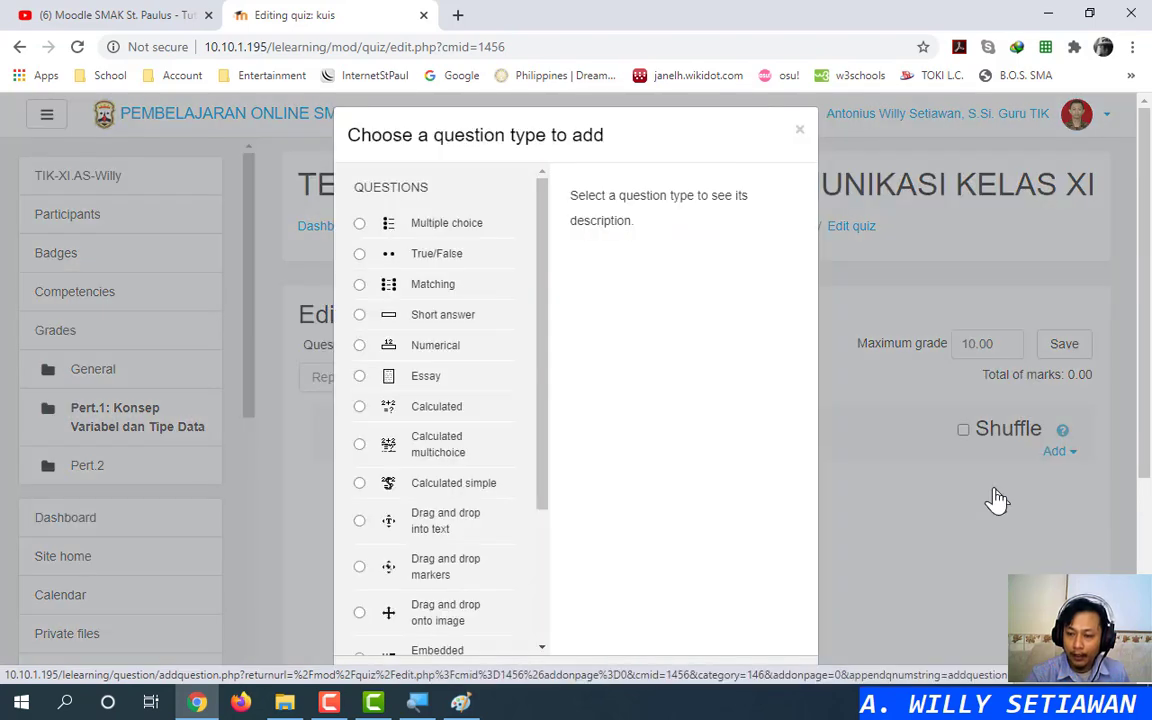
pyautogui.click(359, 224)
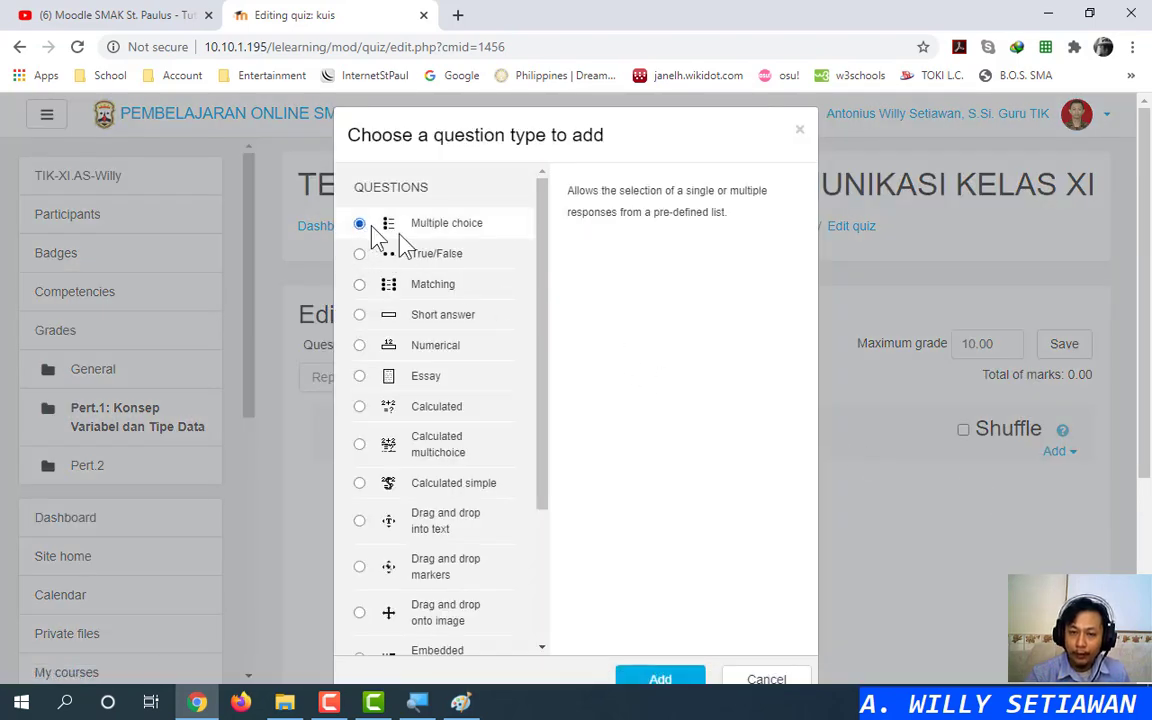
pyautogui.scroll(-1, 690, 460)
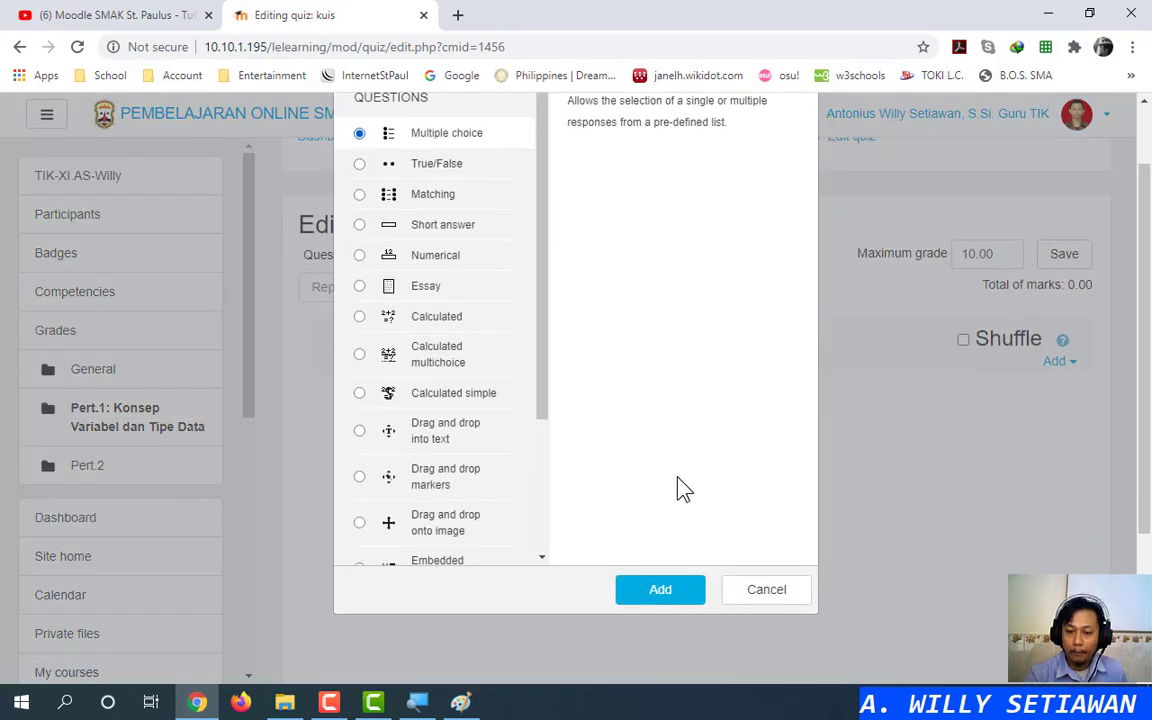
pyautogui.click(664, 598)
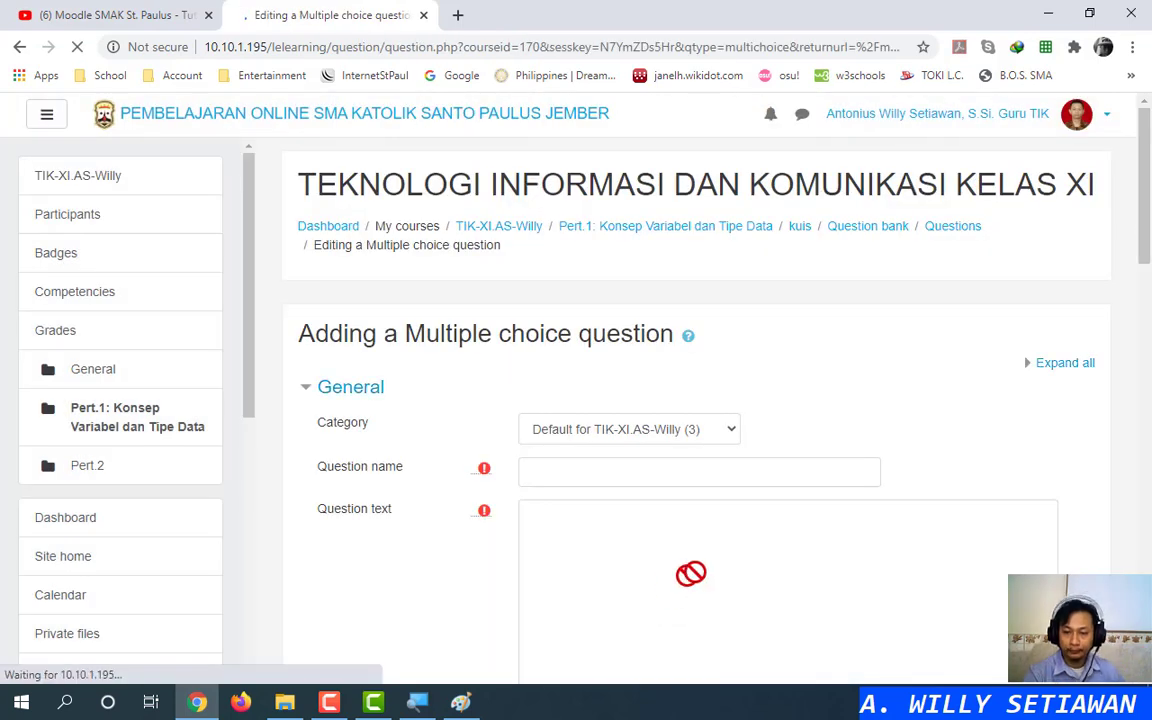
# Name the question "Matematika", review the form down to the answer choices, and place the cursor in the question text
pyautogui.click(599, 471)
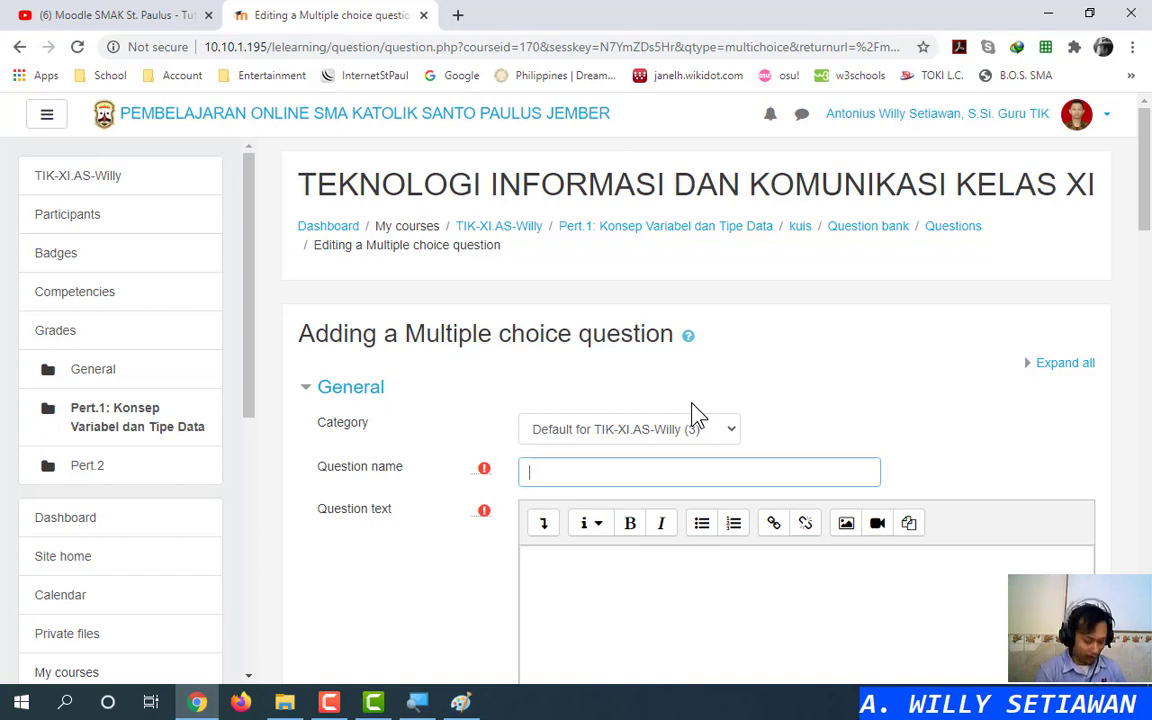
pyautogui.write('Matematika')
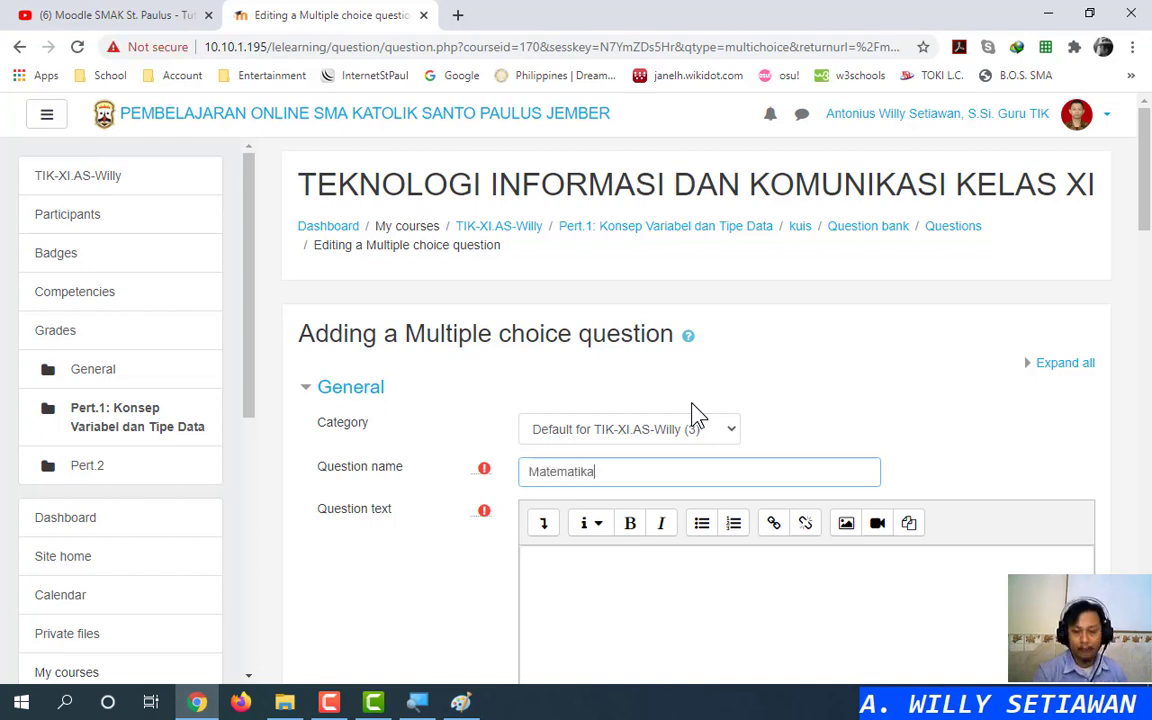
pyautogui.click(659, 616)
pyautogui.scroll(-1, 940, 428)
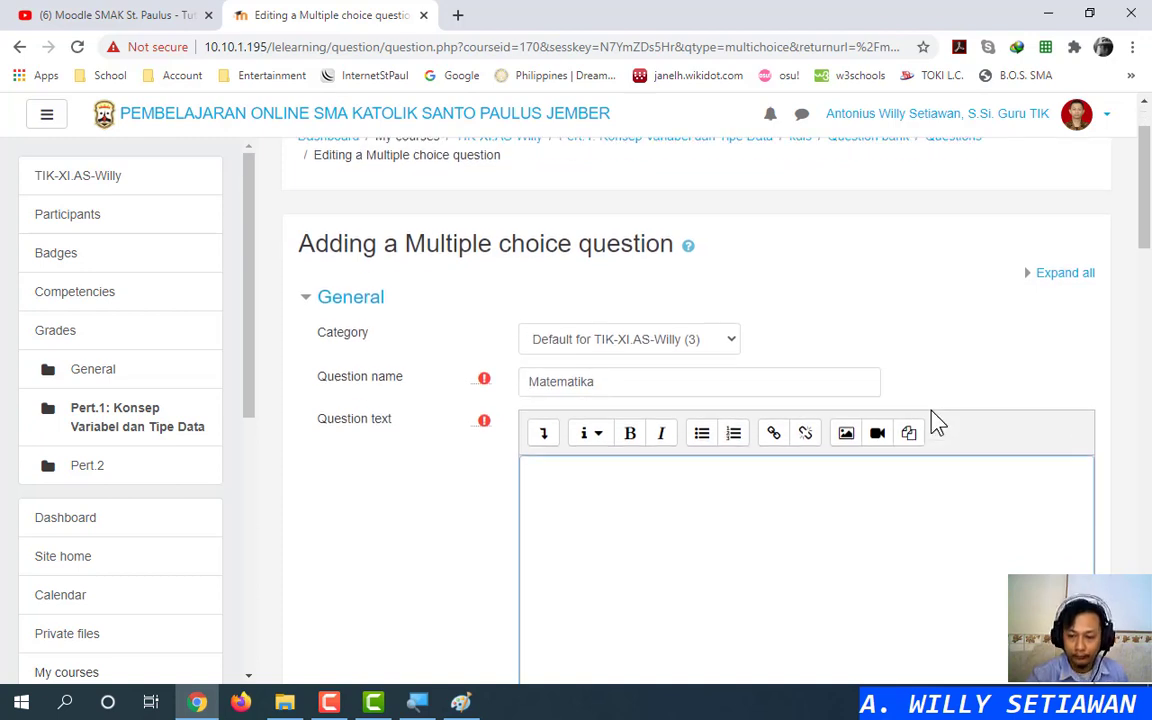
pyautogui.scroll(-1, 945, 378)
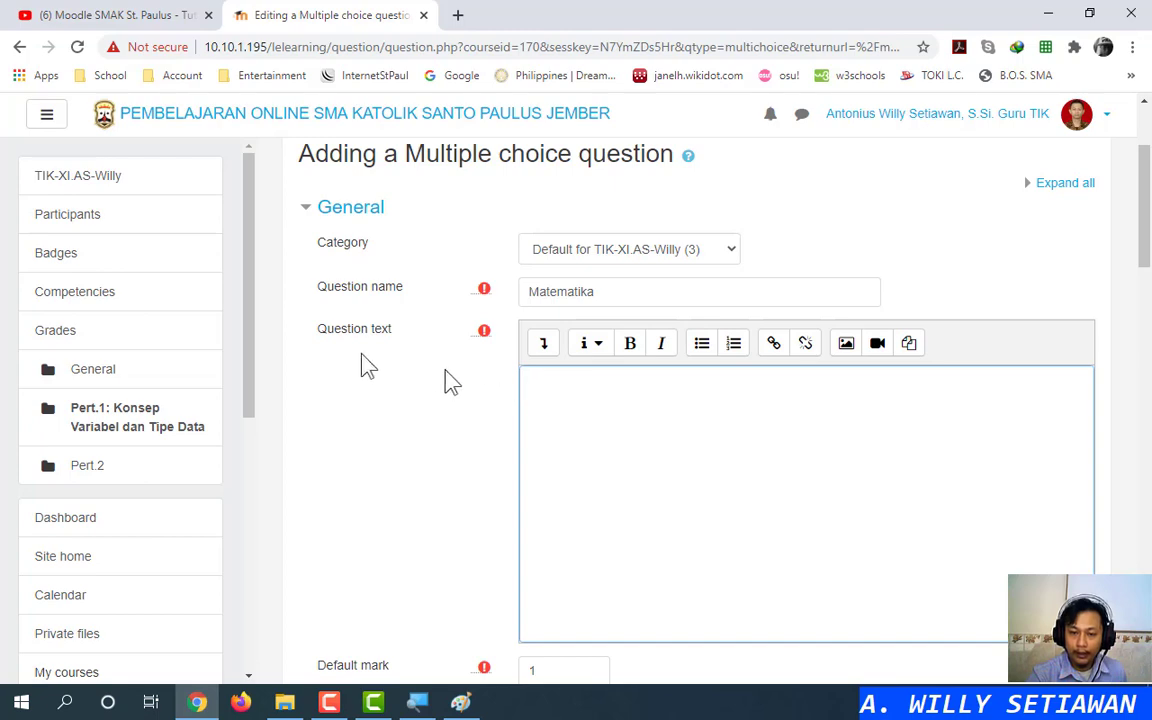
pyautogui.scroll(-5, 499, 404)
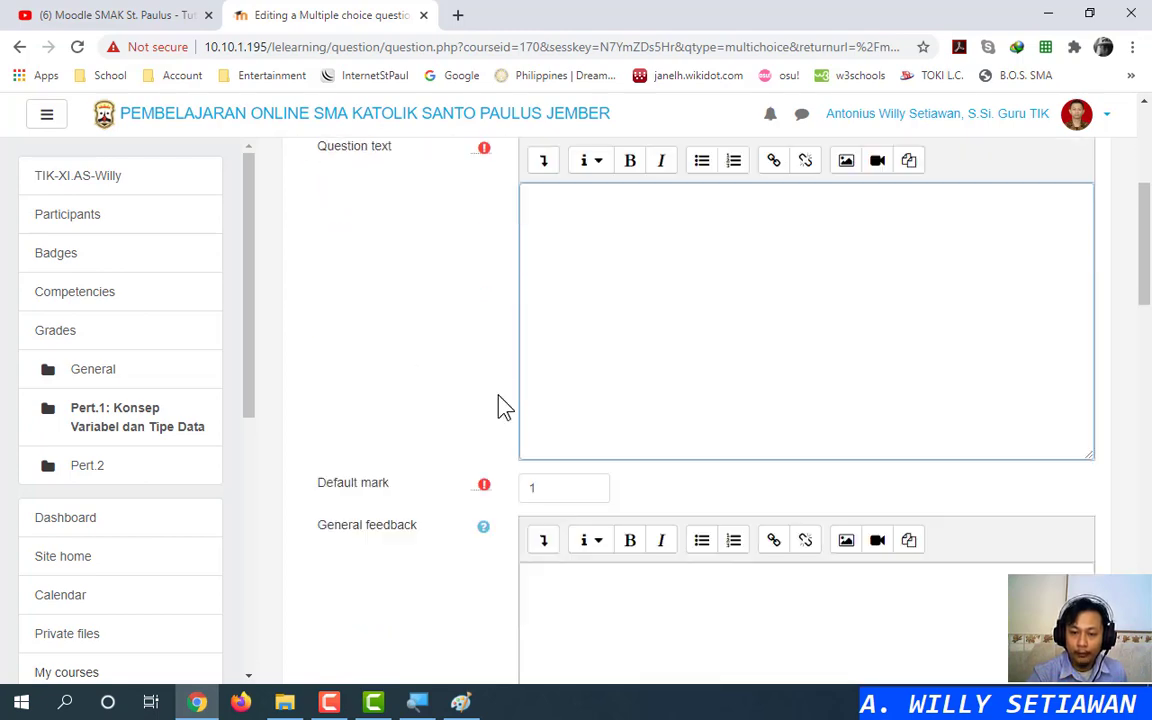
pyautogui.scroll(-5, 605, 332)
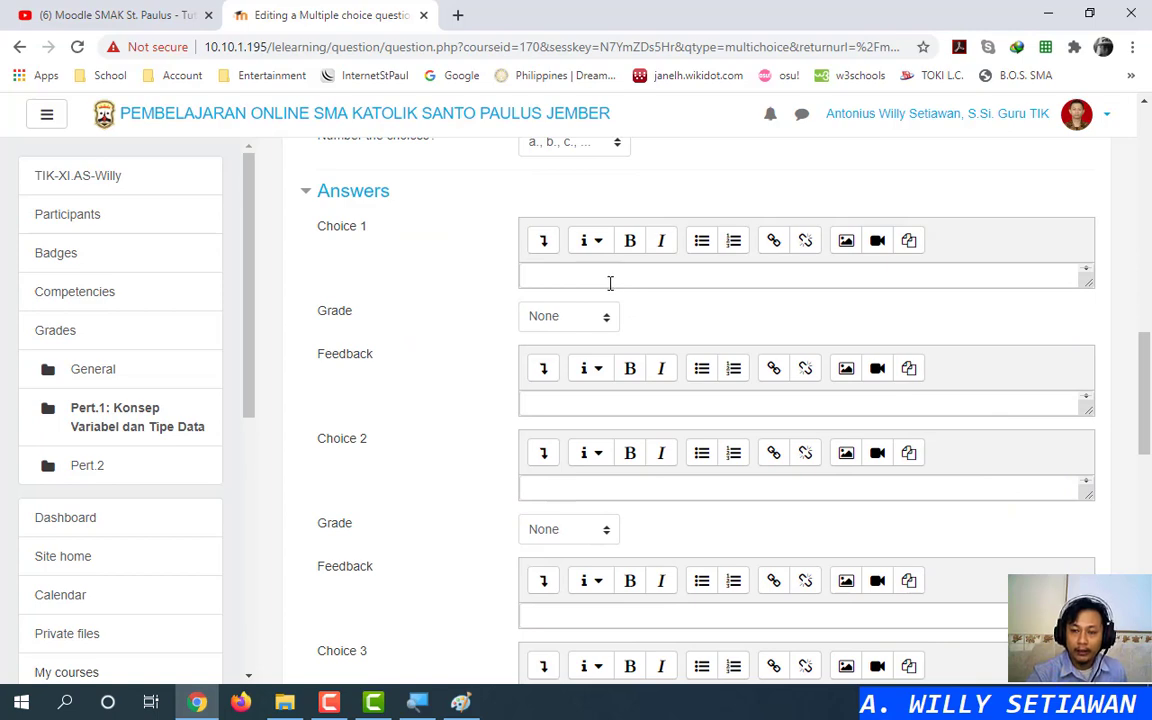
pyautogui.scroll(10, 609, 283)
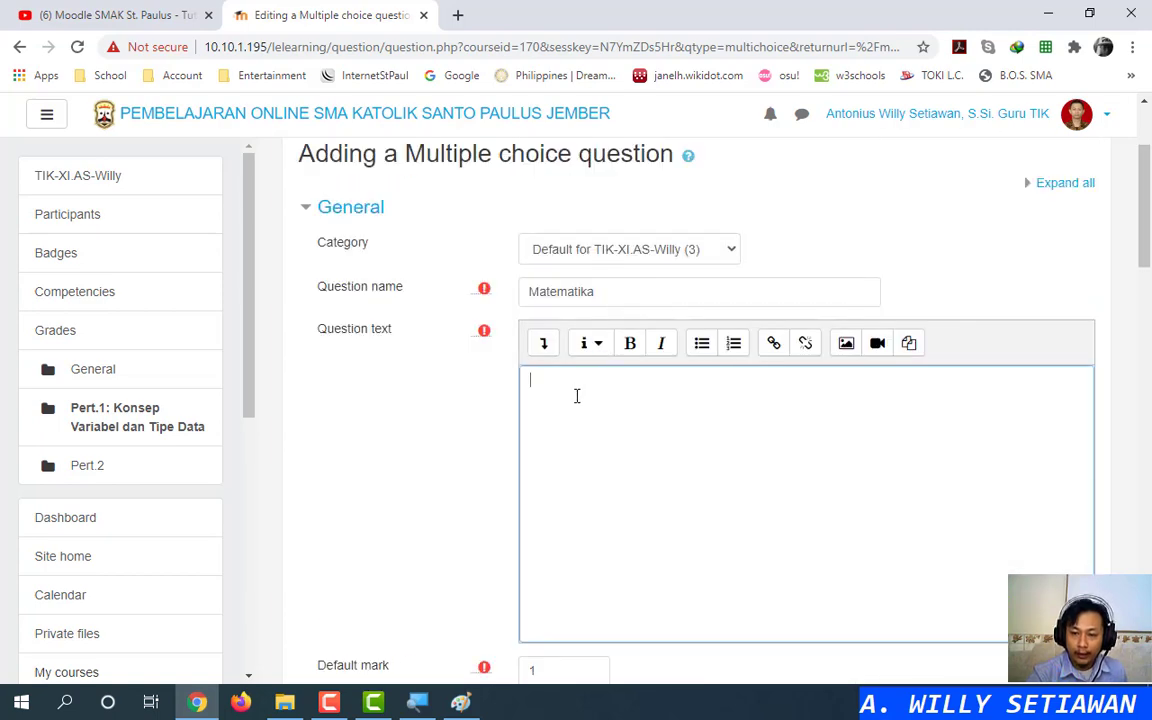
pyautogui.click(574, 392)
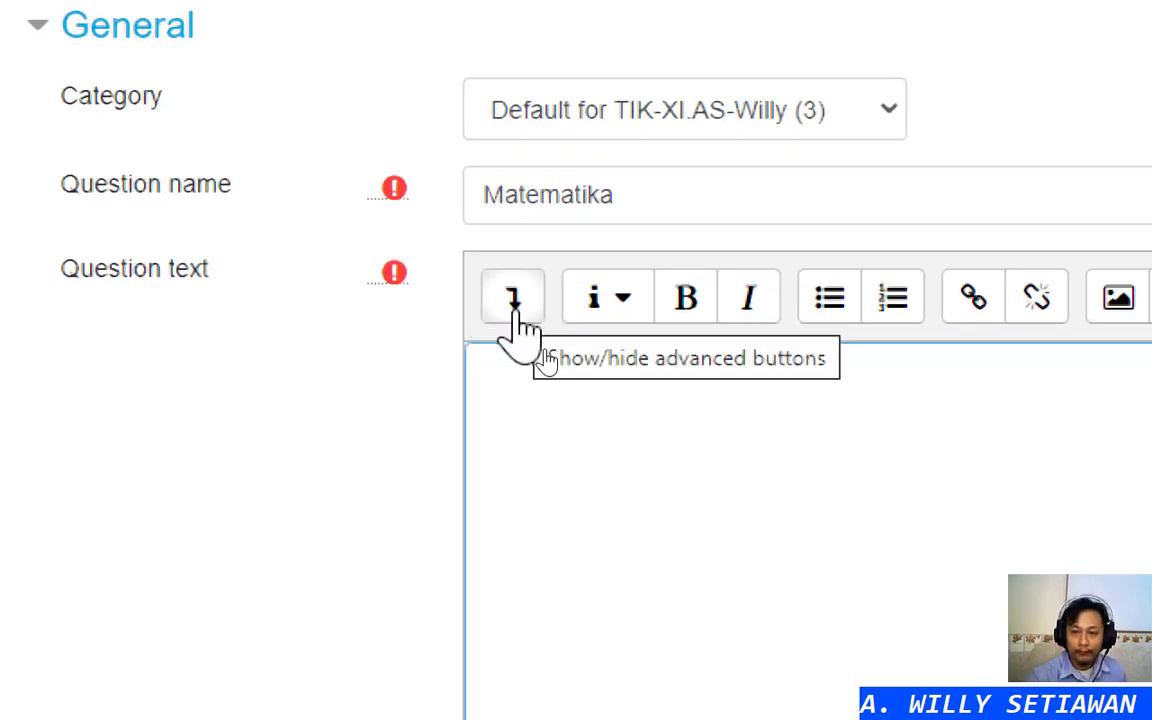
# Toggle the advanced buttons of the question text editor, leaving them shown
pyautogui.click(525, 321)
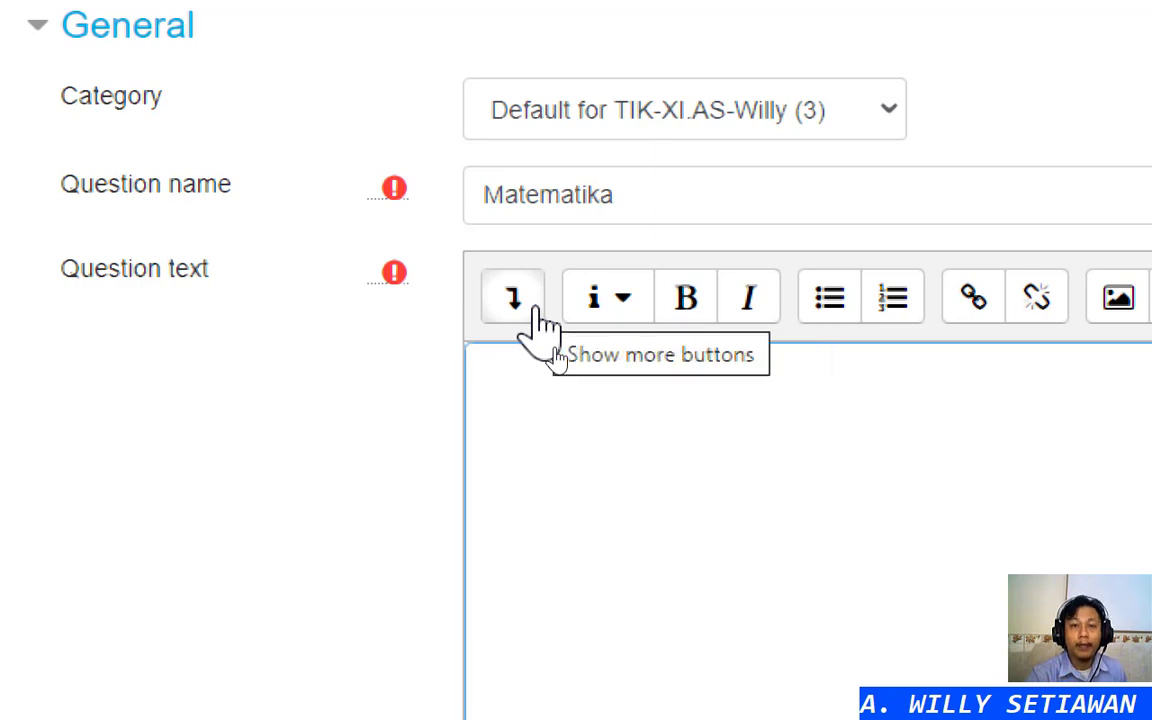
pyautogui.click(538, 312)
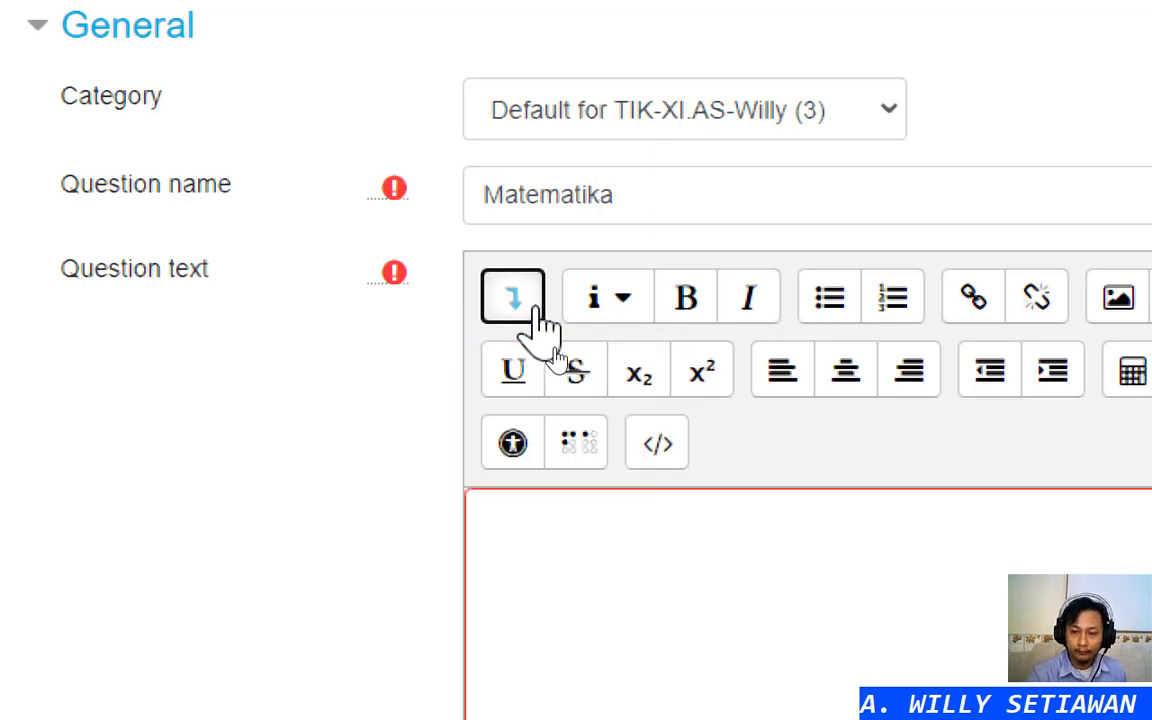
pyautogui.click(538, 312)
pyautogui.click(538, 312)
pyautogui.click(538, 312)
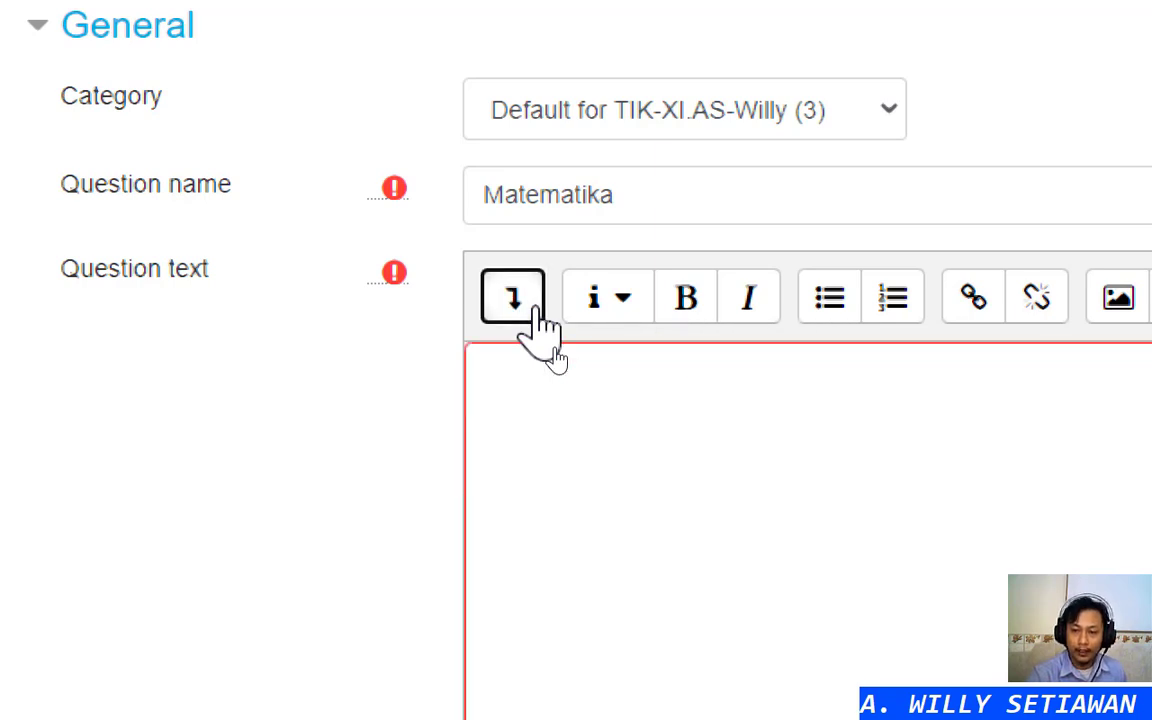
pyautogui.click(538, 312)
pyautogui.click(538, 312)
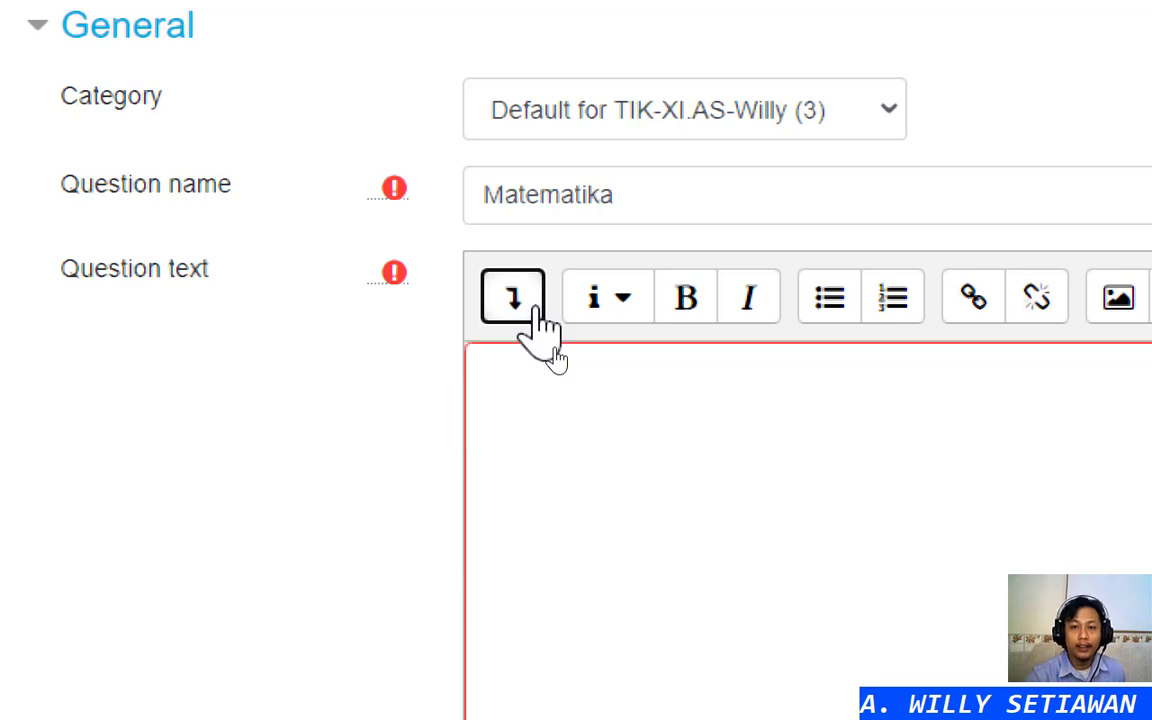
pyautogui.click(538, 315)
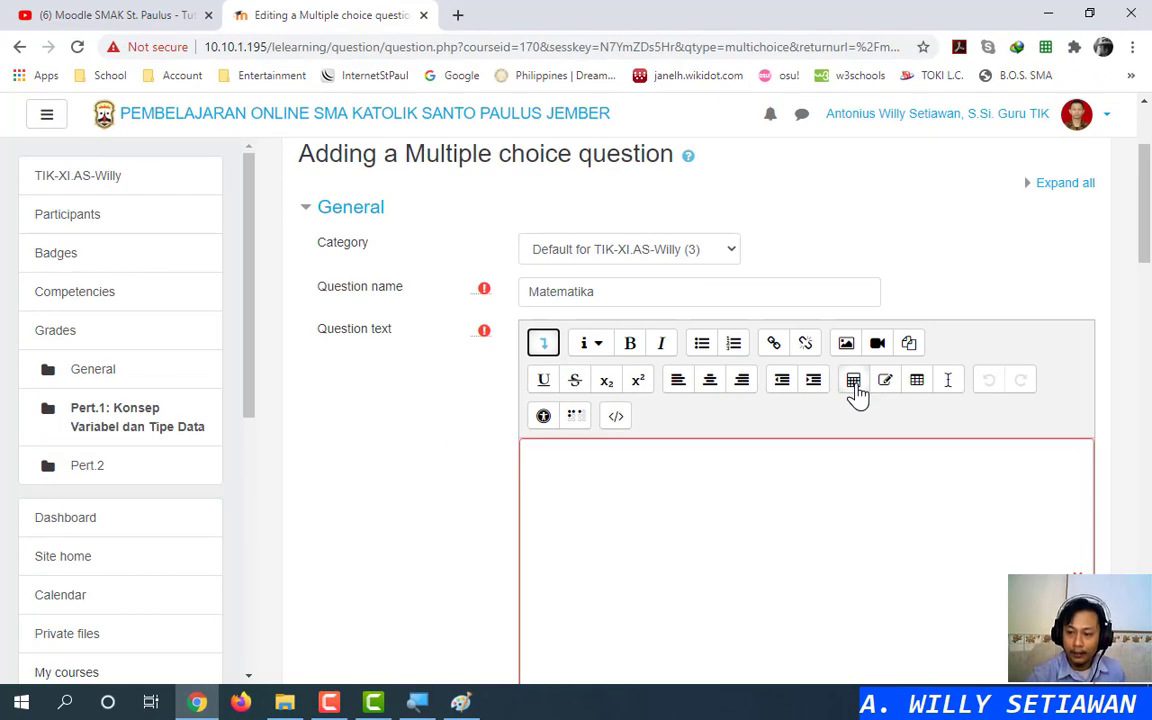
# Open the equation editor for the question text and review its operators, arrows, Greek symbols and advanced templates
pyautogui.click(851, 385)
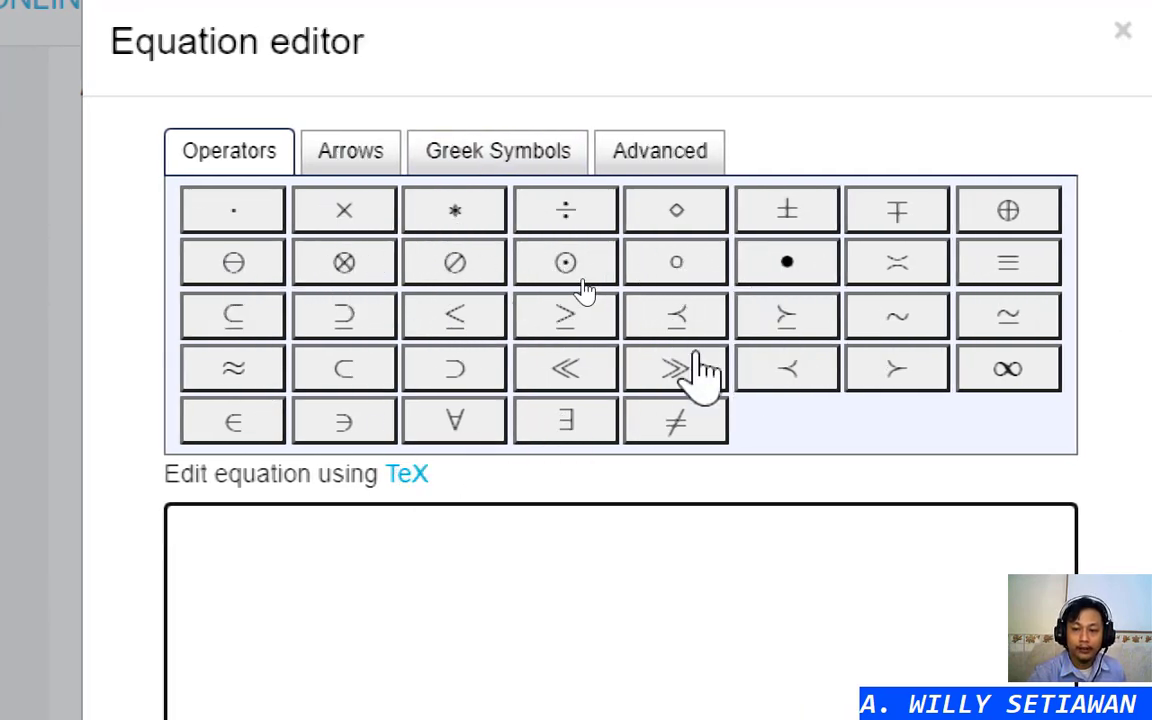
pyautogui.click(350, 150)
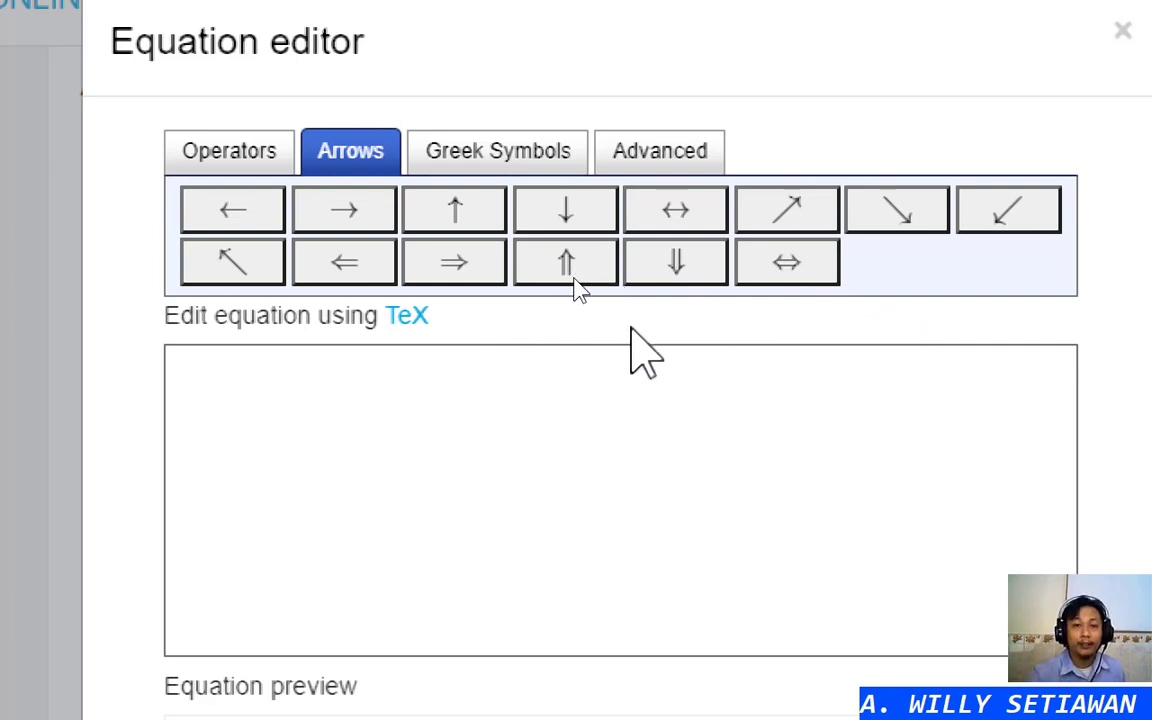
pyautogui.click(498, 155)
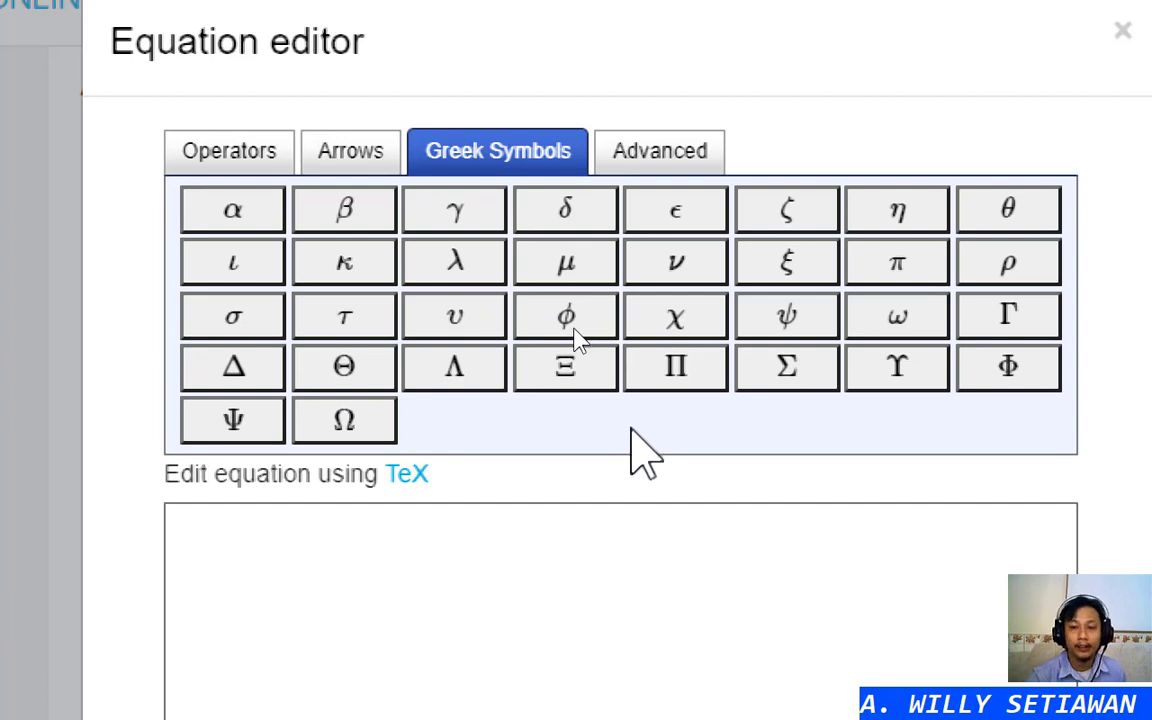
pyautogui.click(682, 156)
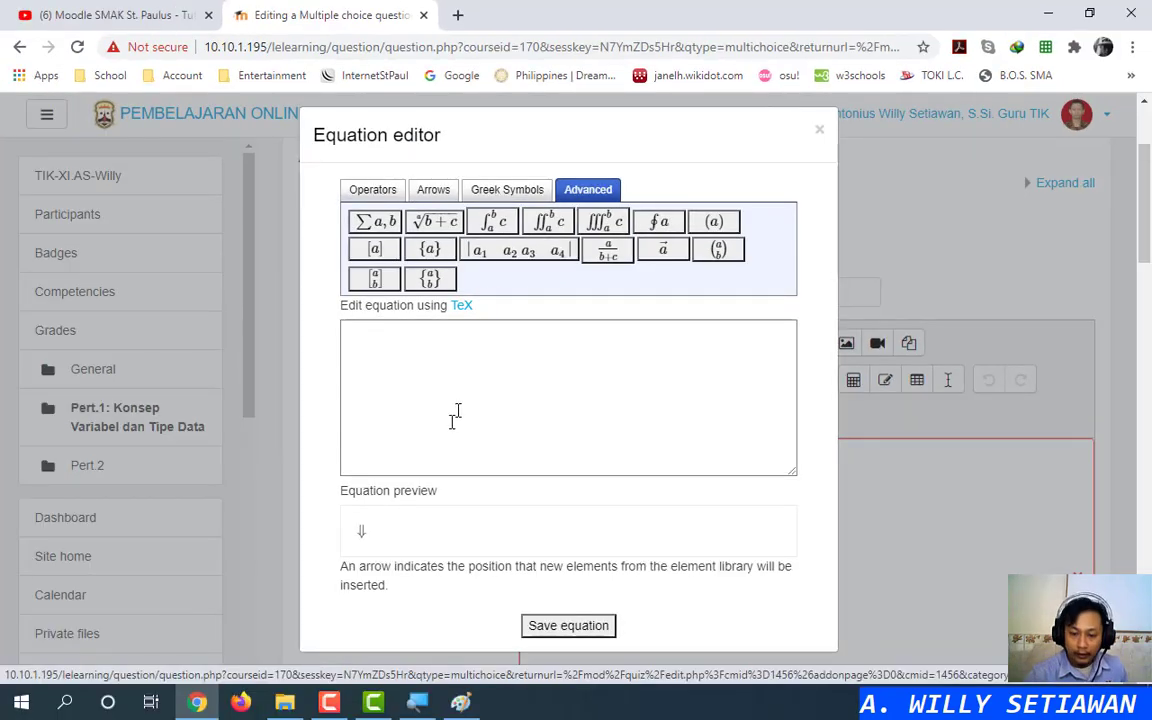
# Check the Area of Circle formula in the Paint reference image, and return to the browser's empty equation field and its preview
pyautogui.click(460, 702)
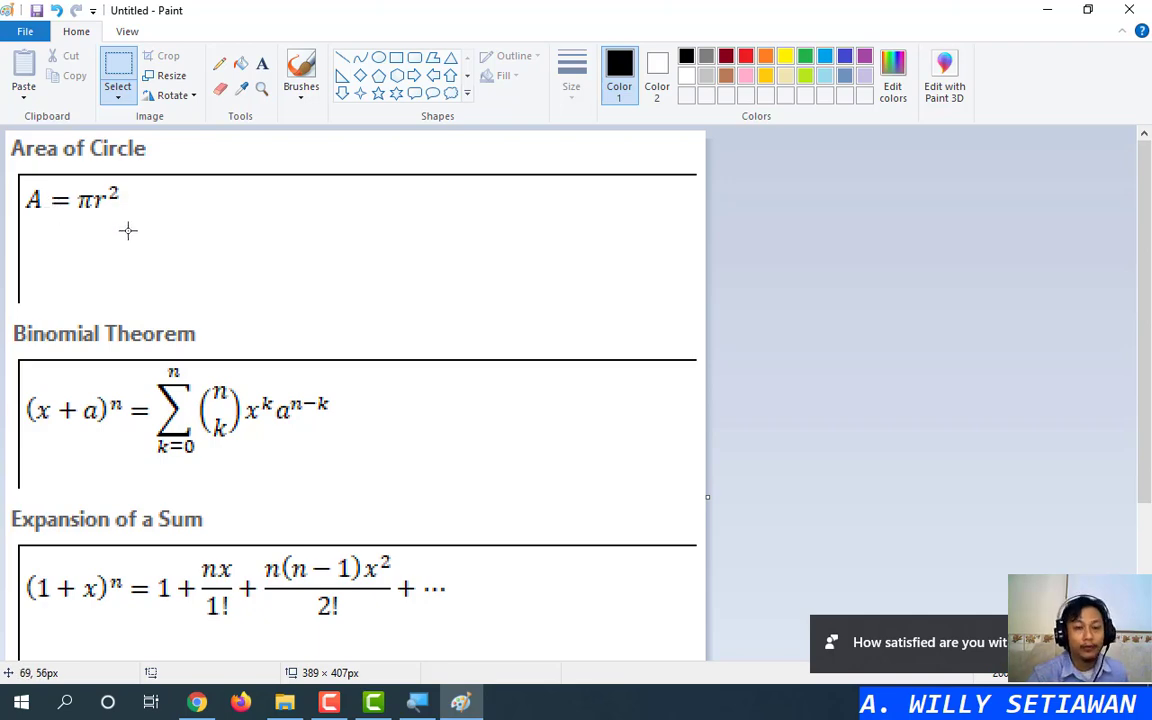
pyautogui.click(197, 702)
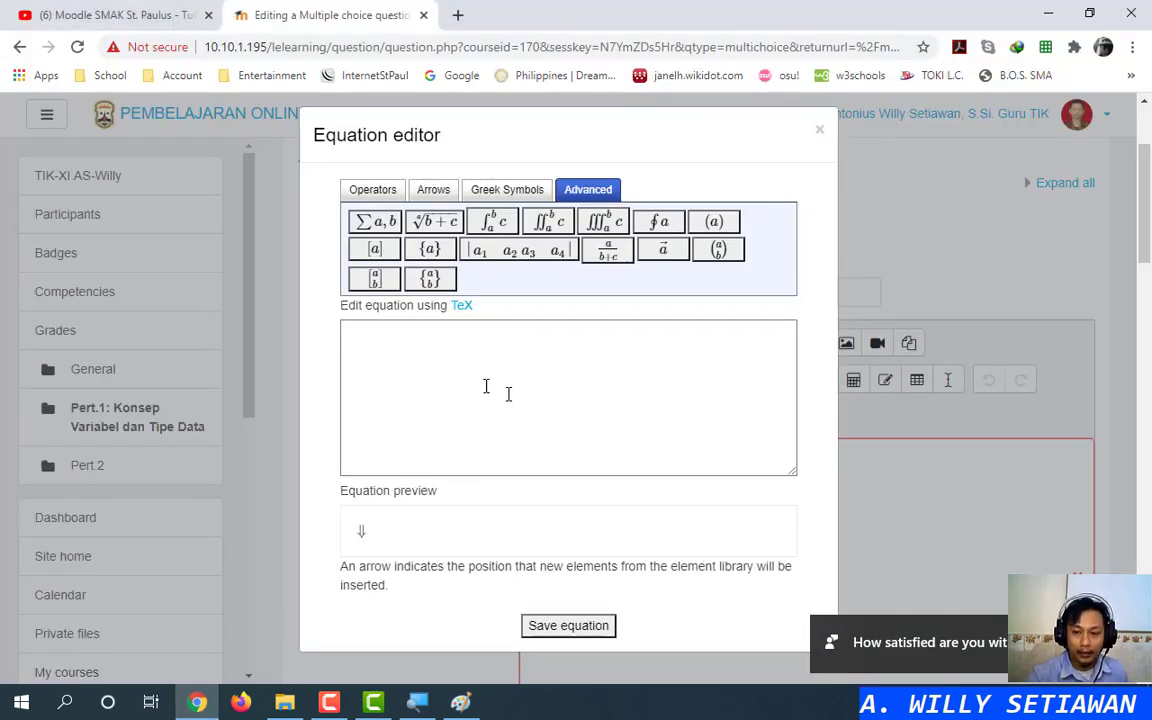
pyautogui.click(490, 386)
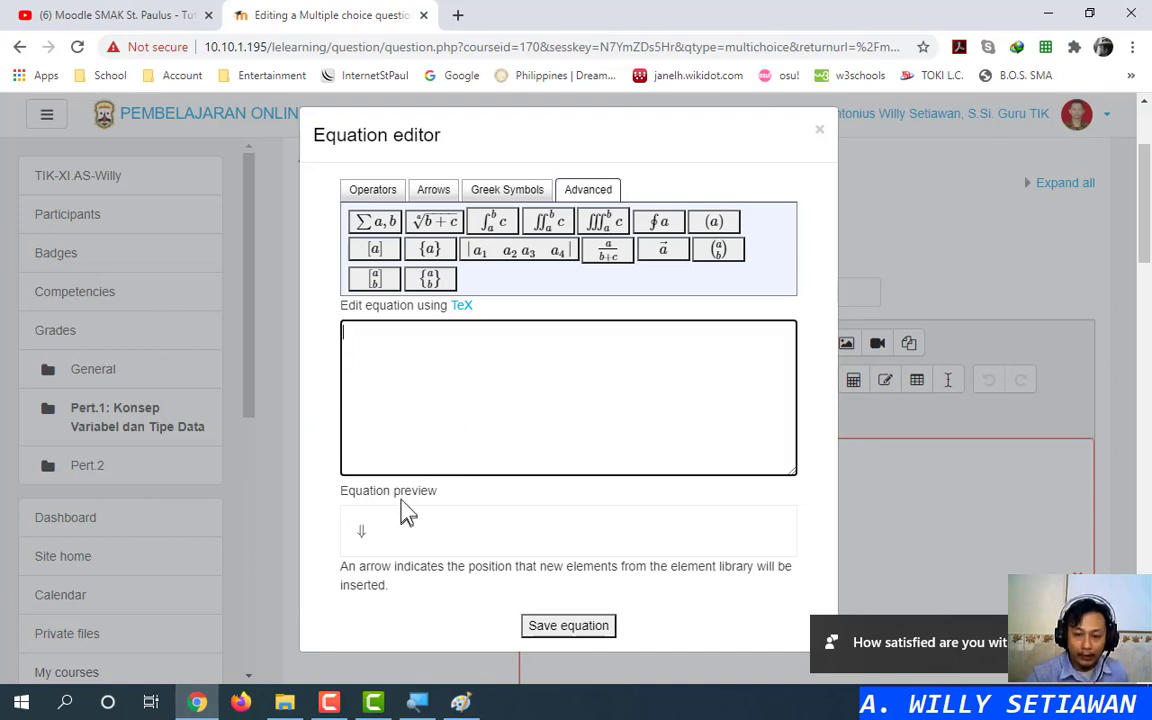
pyautogui.click(400, 368)
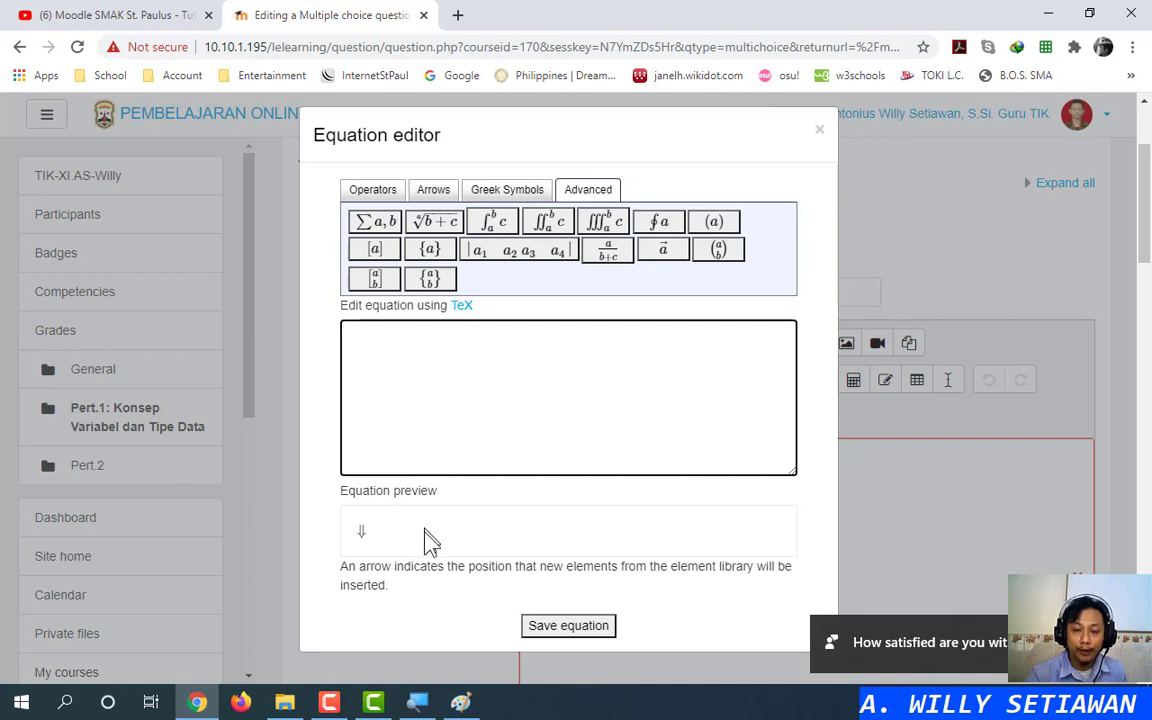
pyautogui.click(399, 528)
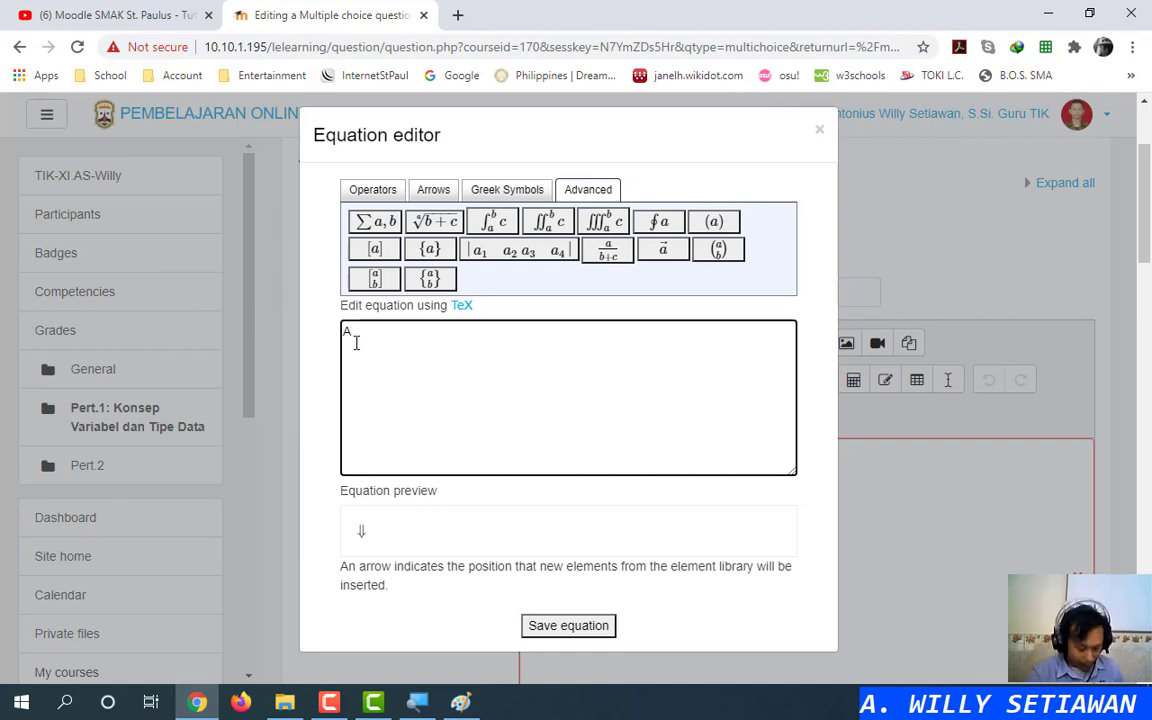
# Begin the equation with "A=" and insert the Greek letter pi after the equals sign
pyautogui.click(433, 190)
pyautogui.click(500, 192)
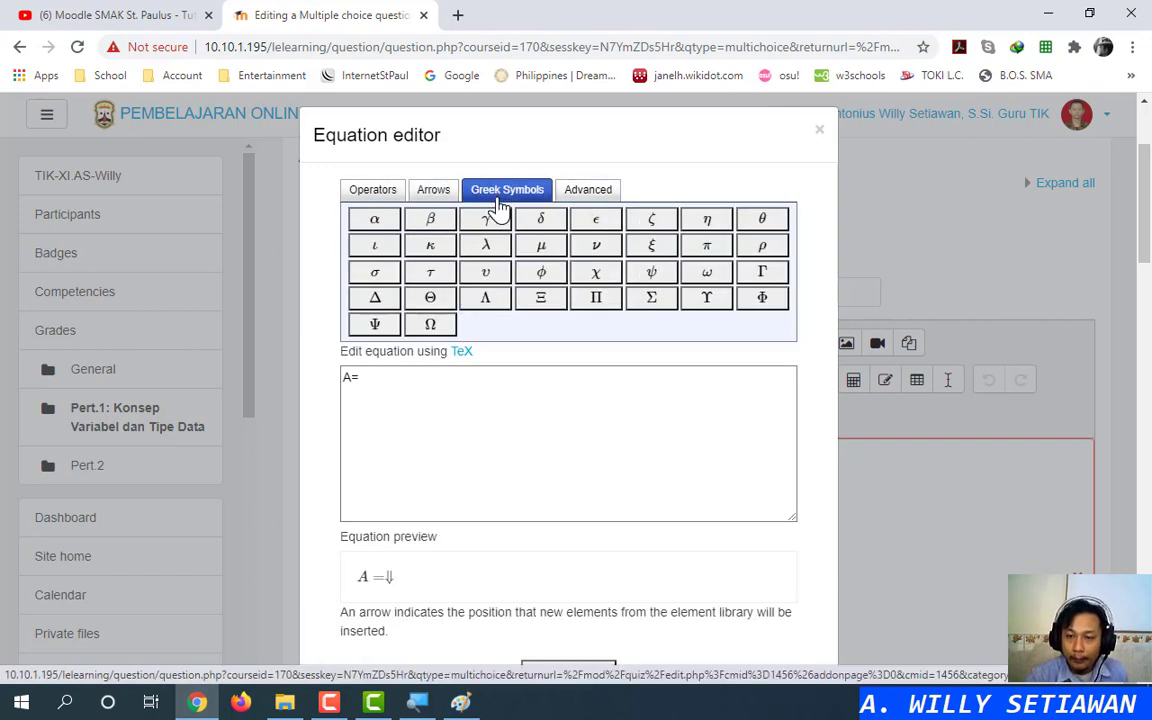
pyautogui.click(707, 247)
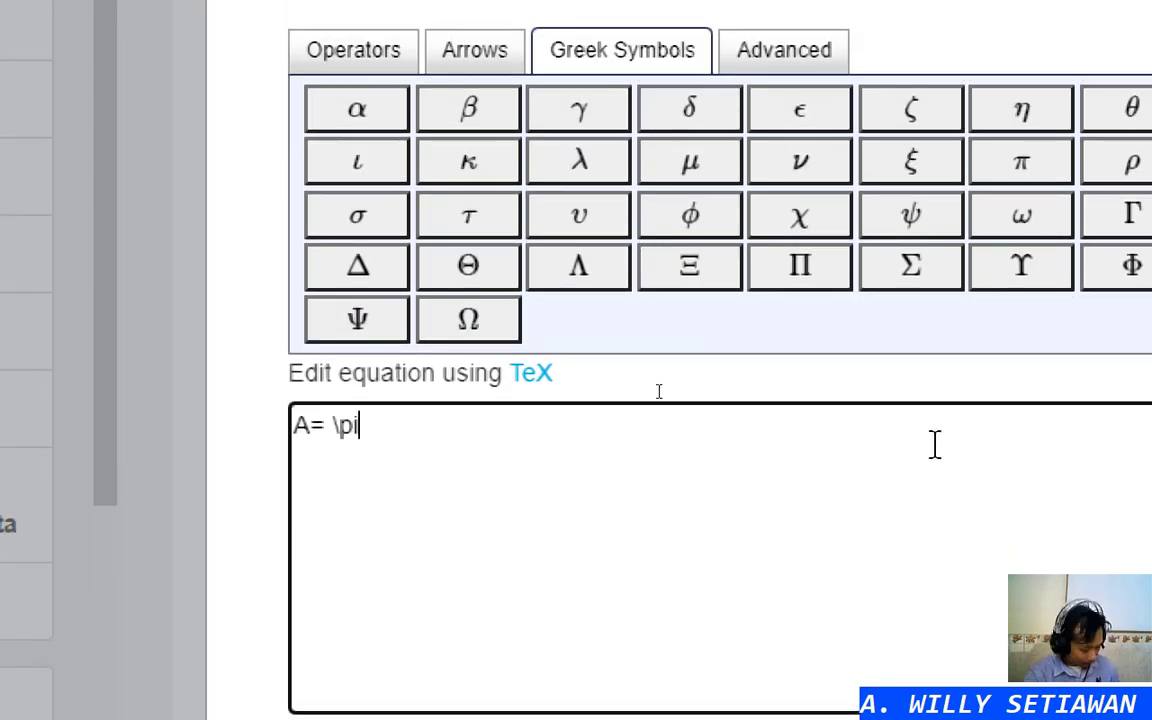
pyautogui.write('r')
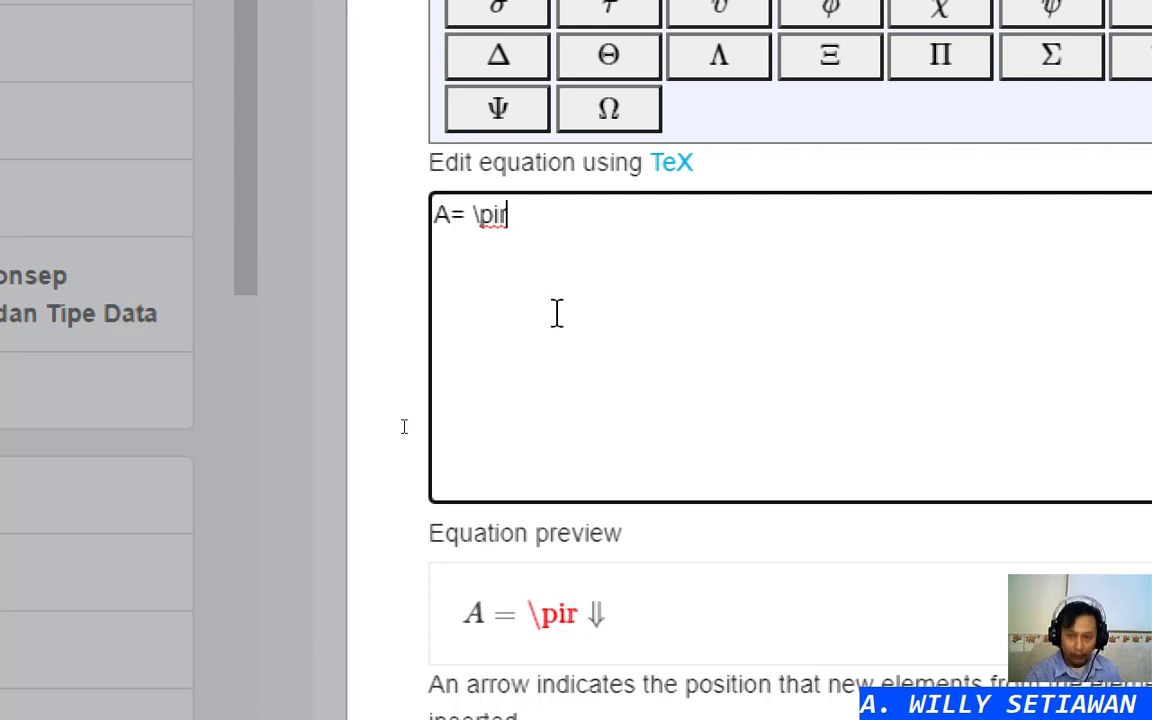
pyautogui.press('BackSpace')
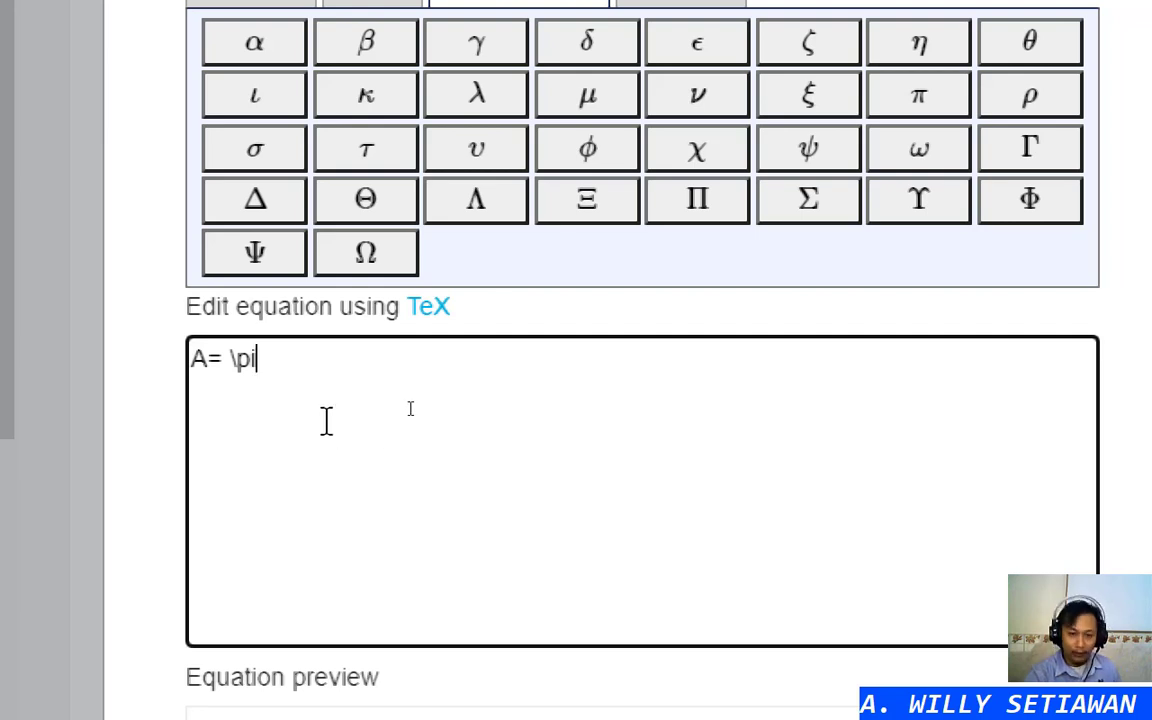
pyautogui.write('r')
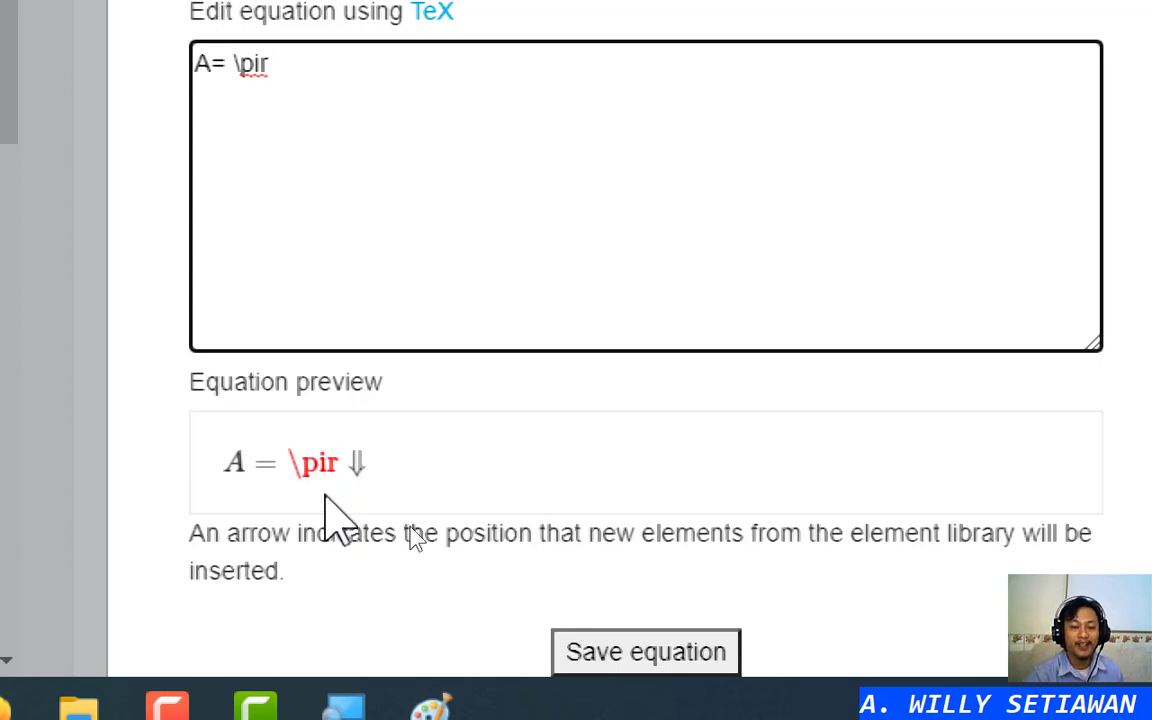
pyautogui.scroll(2, 330, 490)
pyautogui.press('BackSpace')
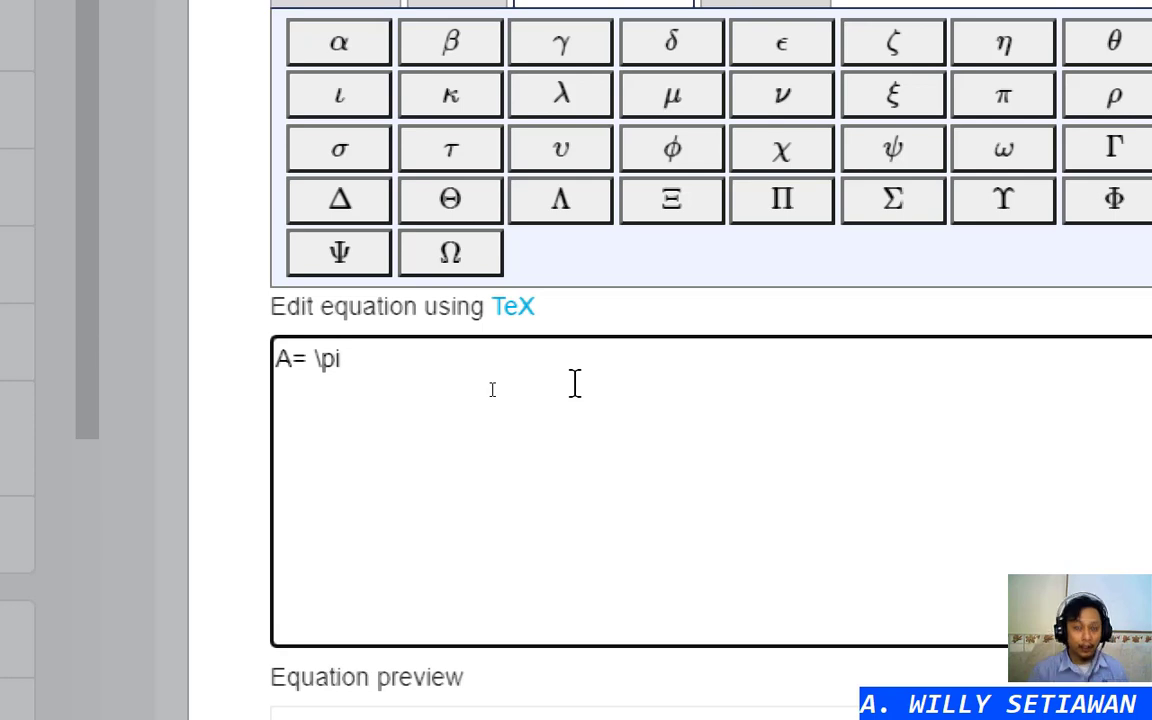
# Complete the equation as "A= \pi{r} ^2" and save it into the question text
pyautogui.write('{r}')
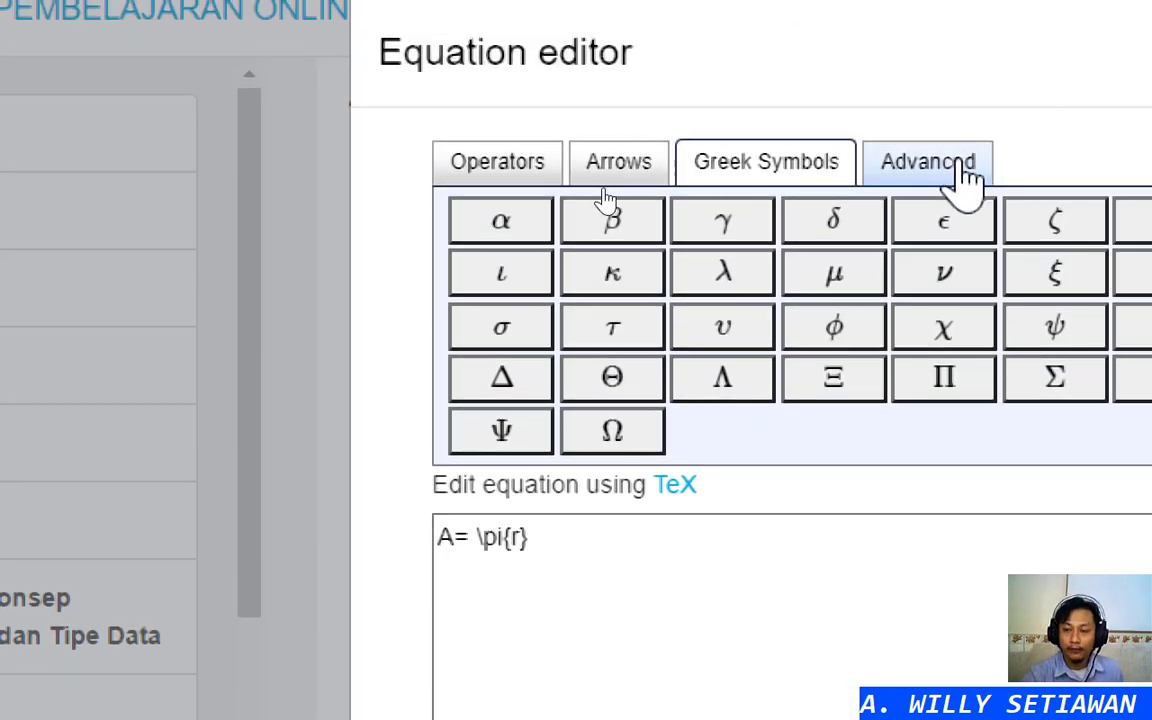
pyautogui.click(960, 95)
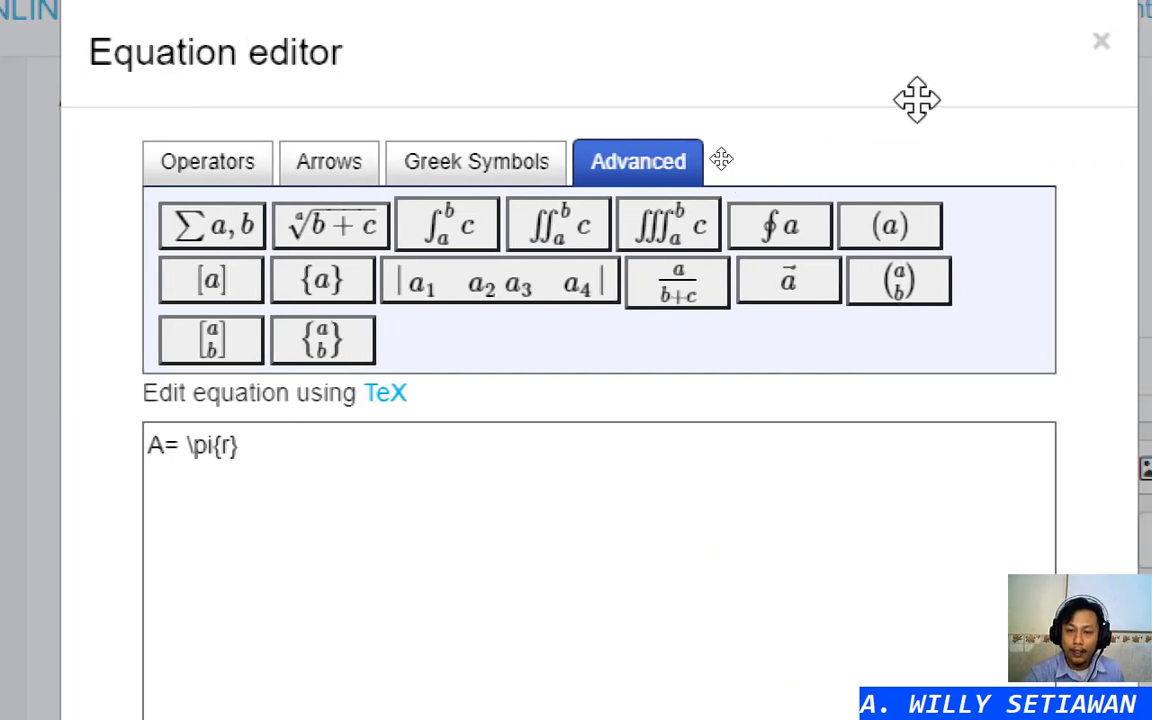
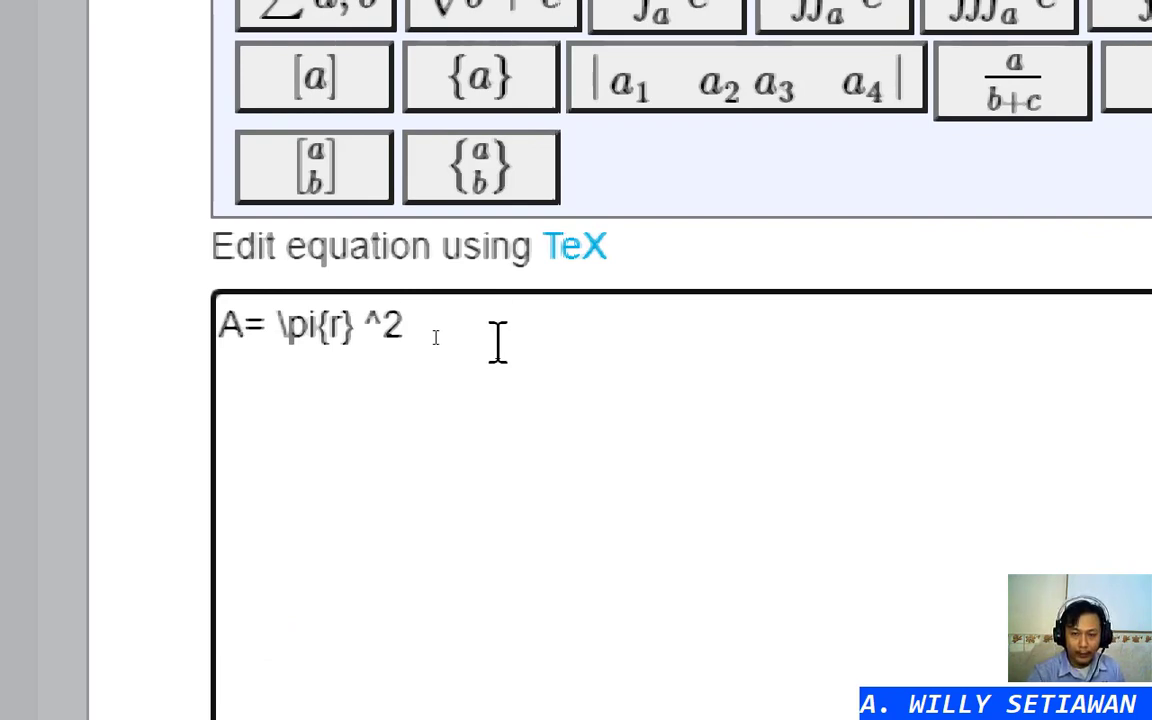
pyautogui.scroll(-5, 492, 352)
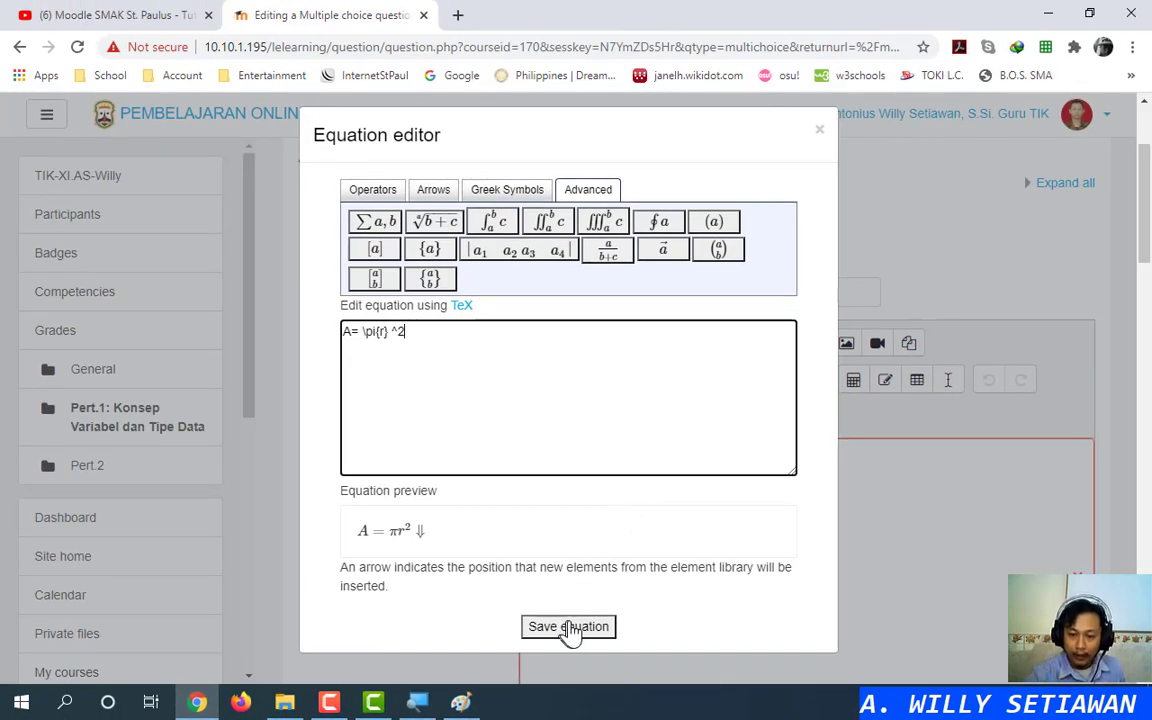
pyautogui.click(584, 630)
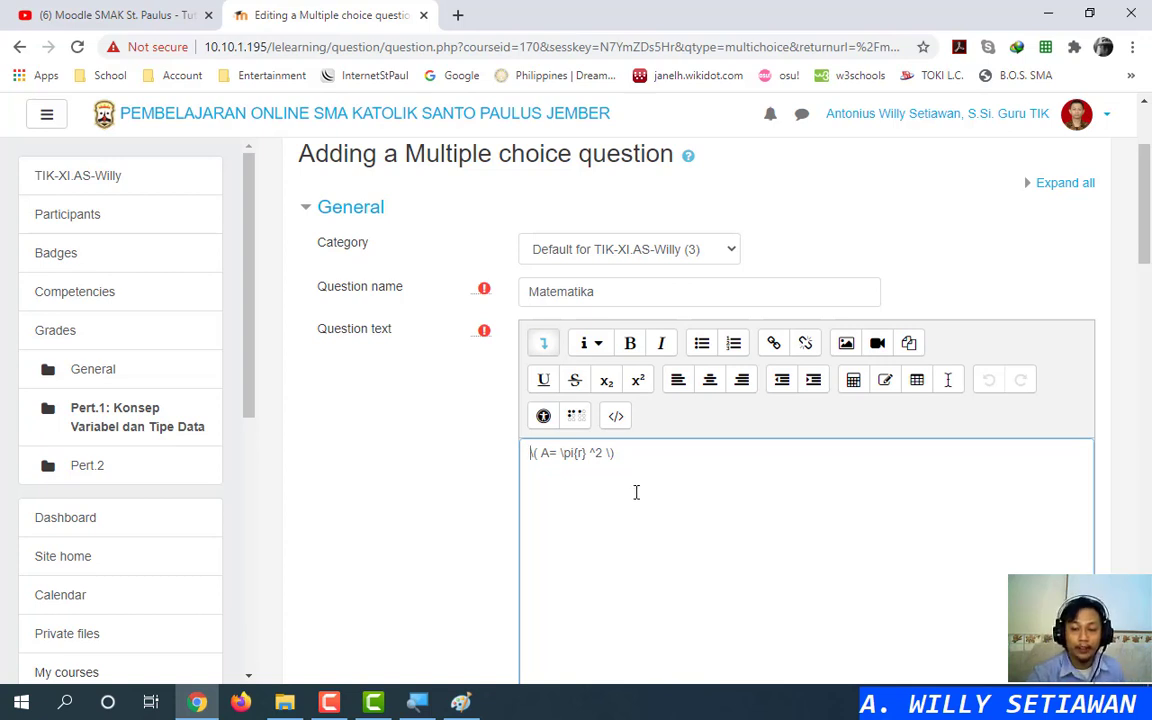
# Try to save the question with all answer choices left blank, and review the form
pyautogui.scroll(-10, 489, 486)
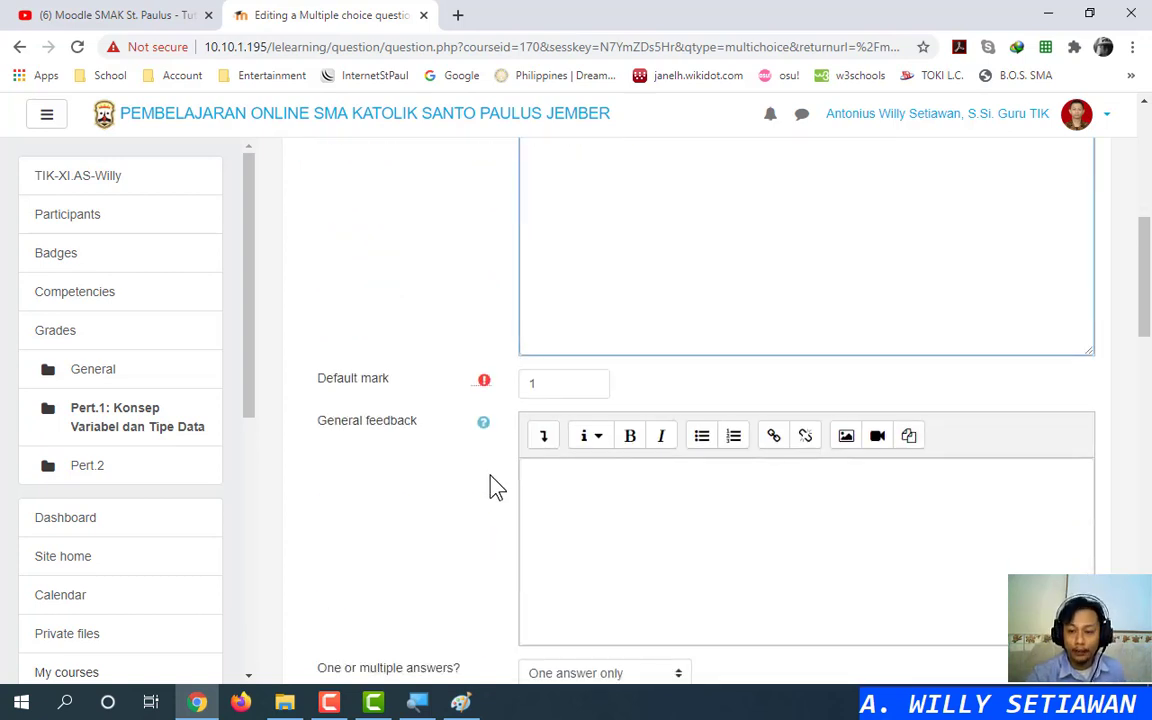
pyautogui.scroll(-15, 489, 486)
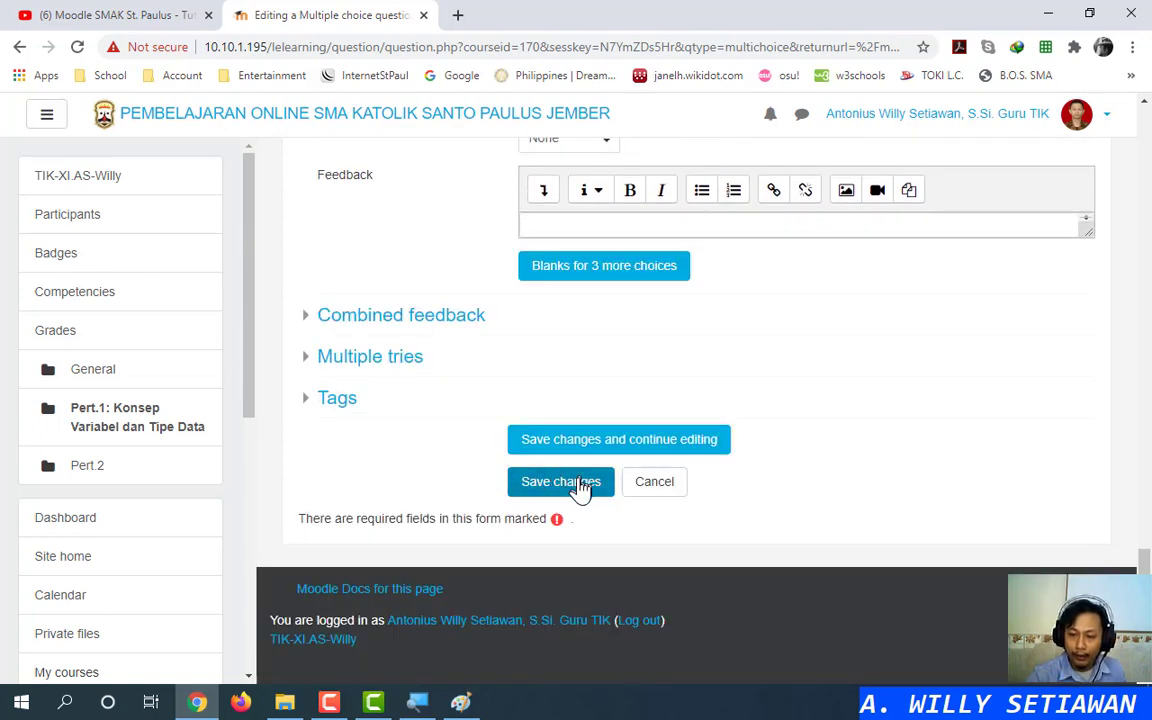
pyautogui.click(584, 486)
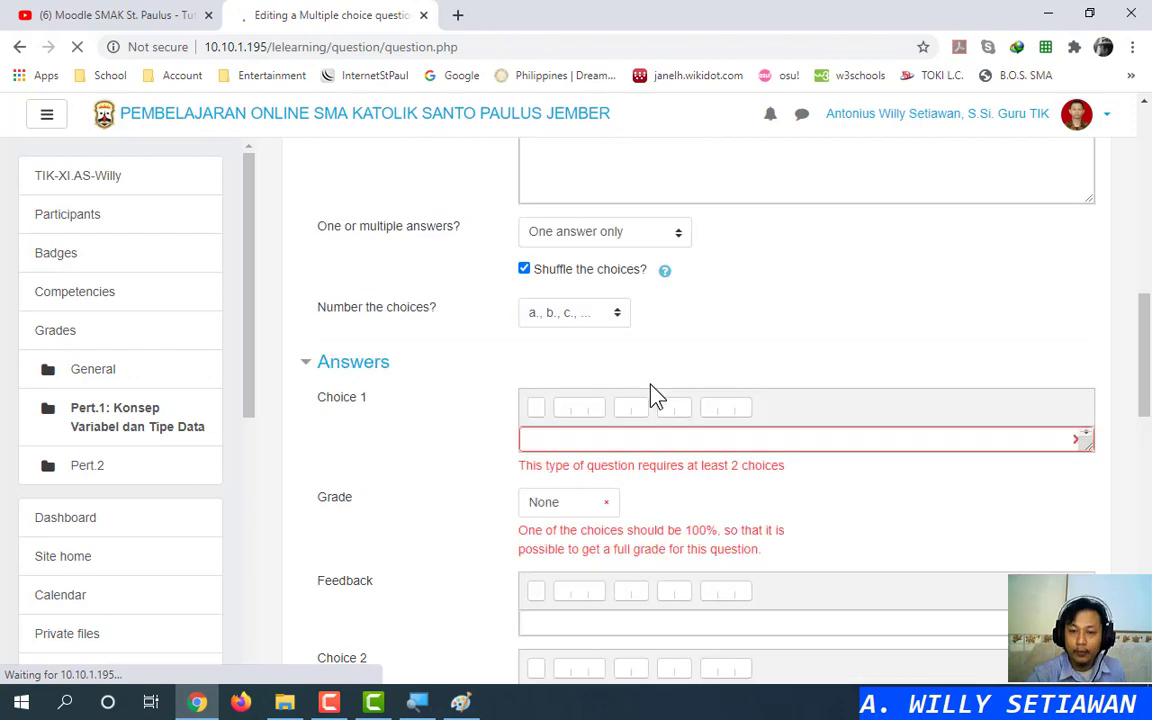
pyautogui.scroll(6, 653, 390)
pyautogui.scroll(4, 654, 387)
# Show the advanced buttons for Choice 1, open its equation editor, and check the Binomial Theorem formula in the Paint reference image
pyautogui.scroll(-15, 661, 411)
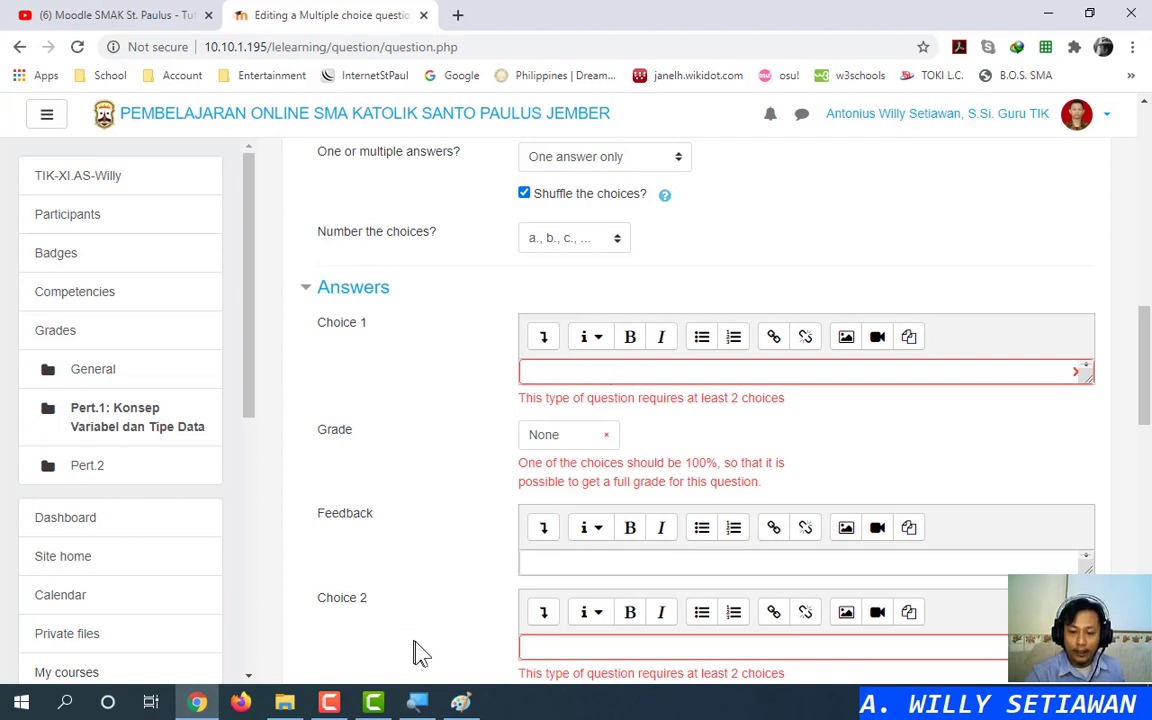
pyautogui.click(543, 336)
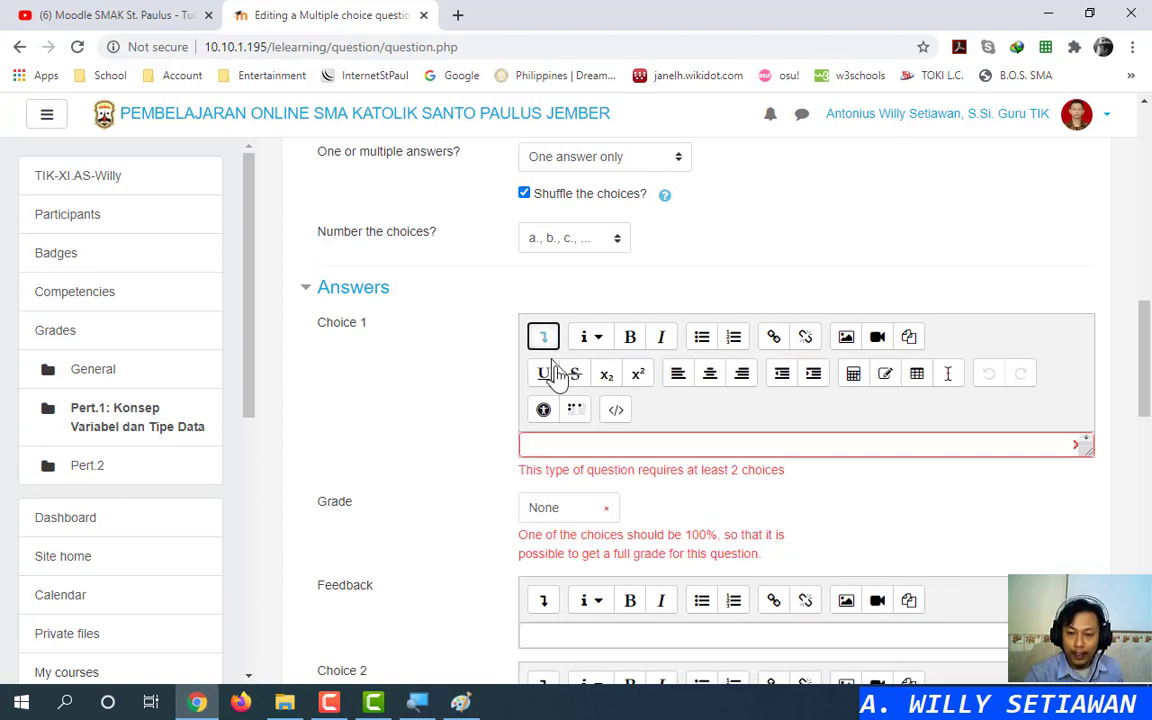
pyautogui.click(855, 378)
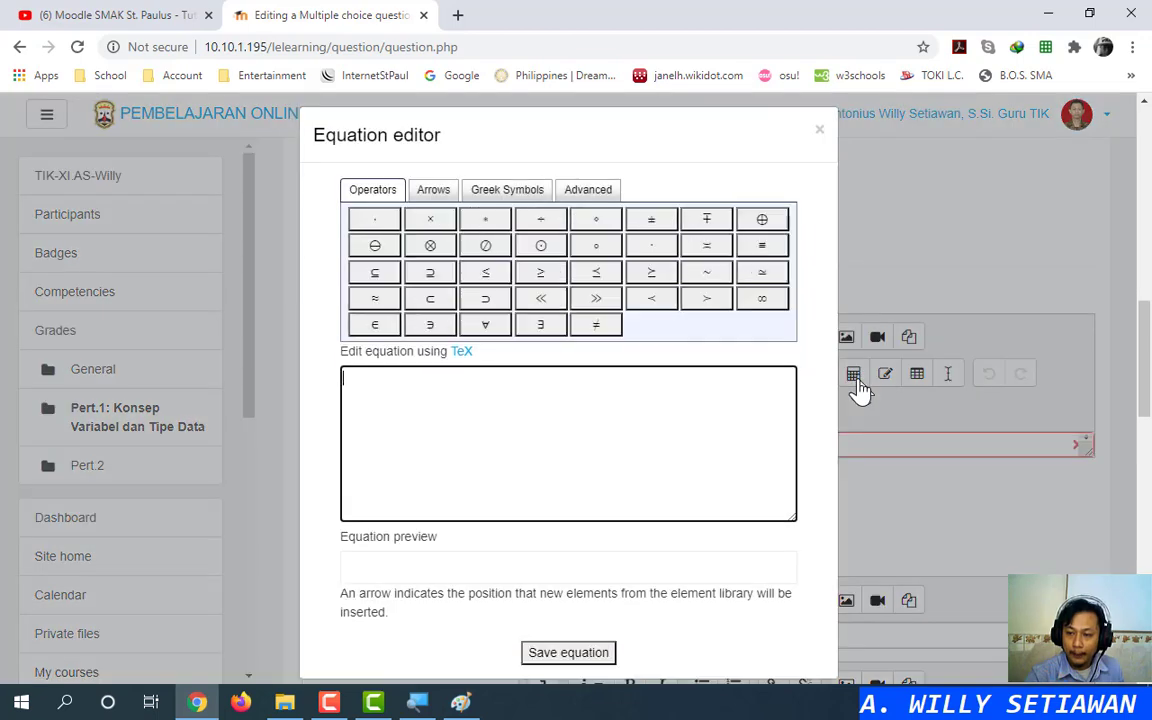
pyautogui.click(460, 702)
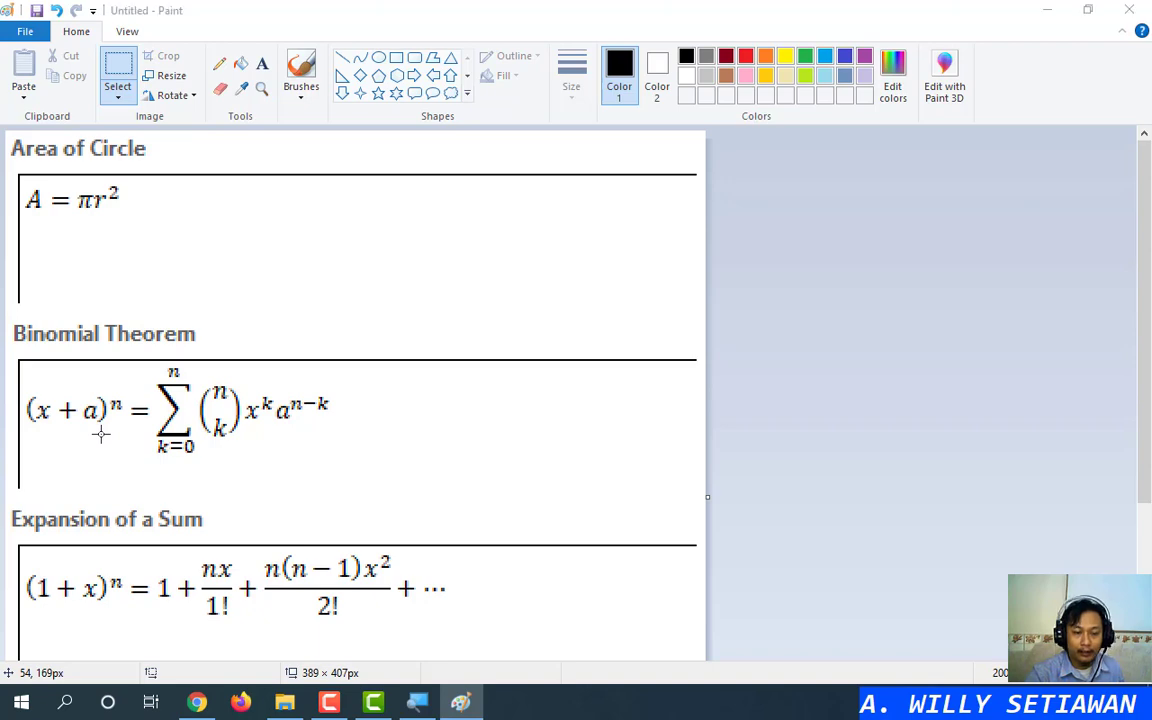
pyautogui.hotkey('alt', 'Tab')
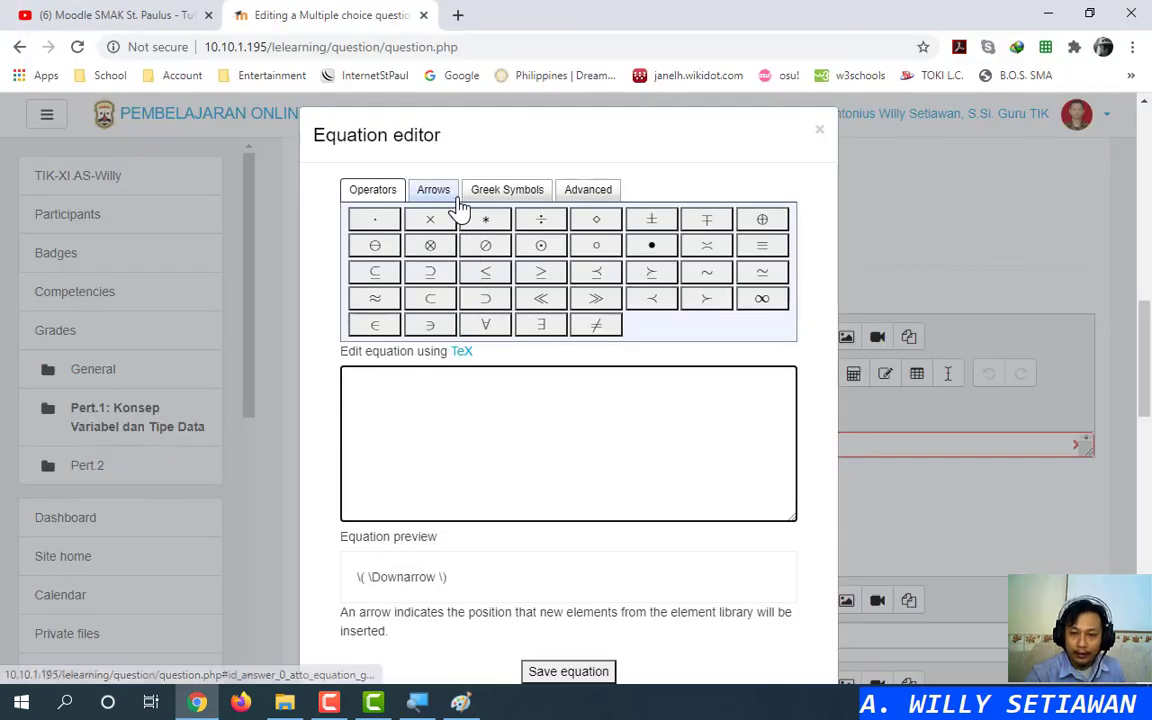
# Enter "(x+a)^n=" as the start of the Choice 1 equation, following the Binomial Theorem formula in the Paint reference image
pyautogui.write('(')
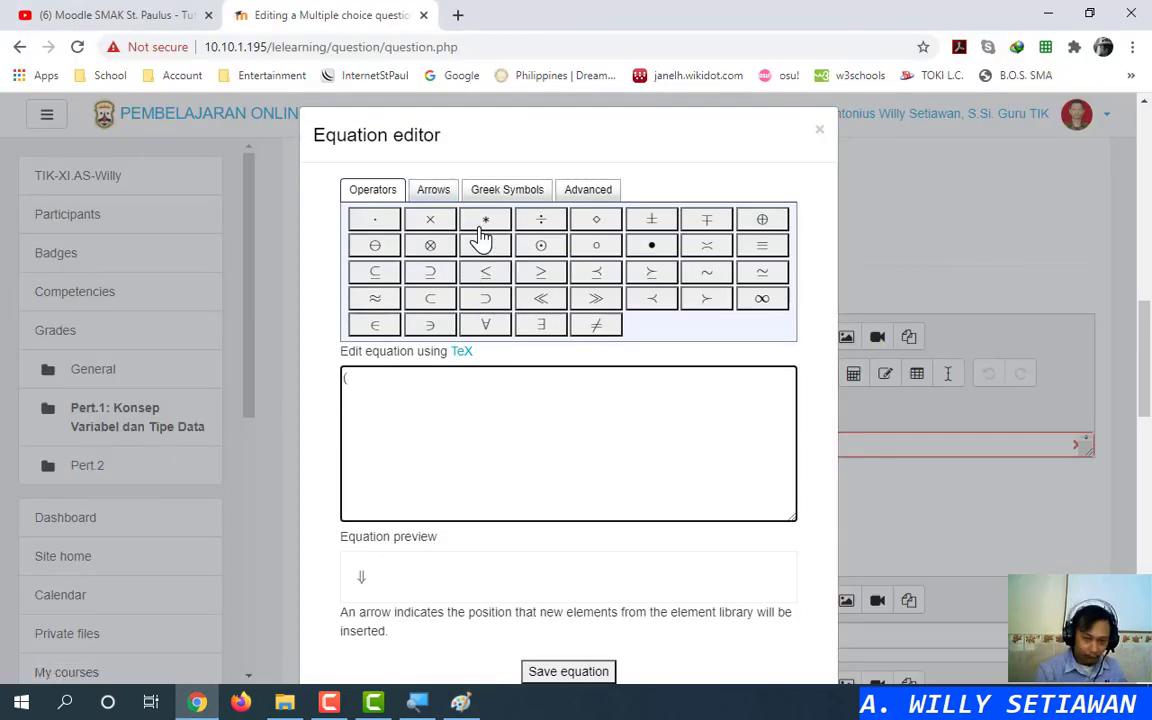
pyautogui.write('x+a')
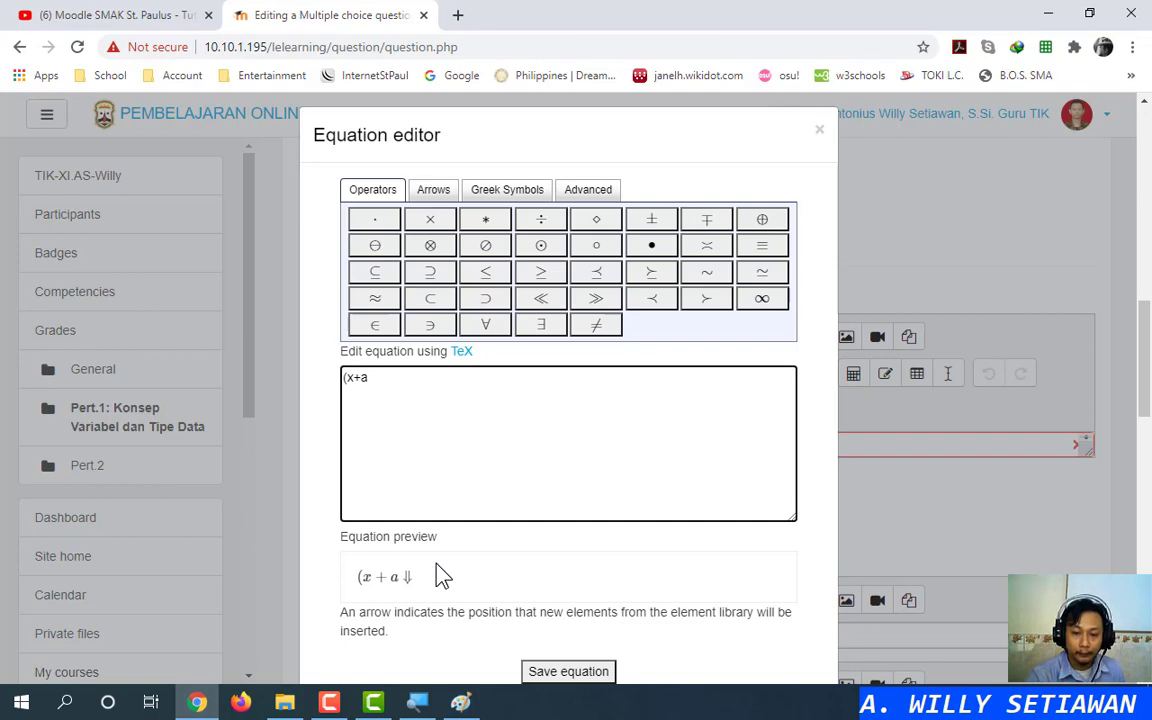
pyautogui.hotkey('alt', 'Tab')
pyautogui.hotkey('alt', 'Tab')
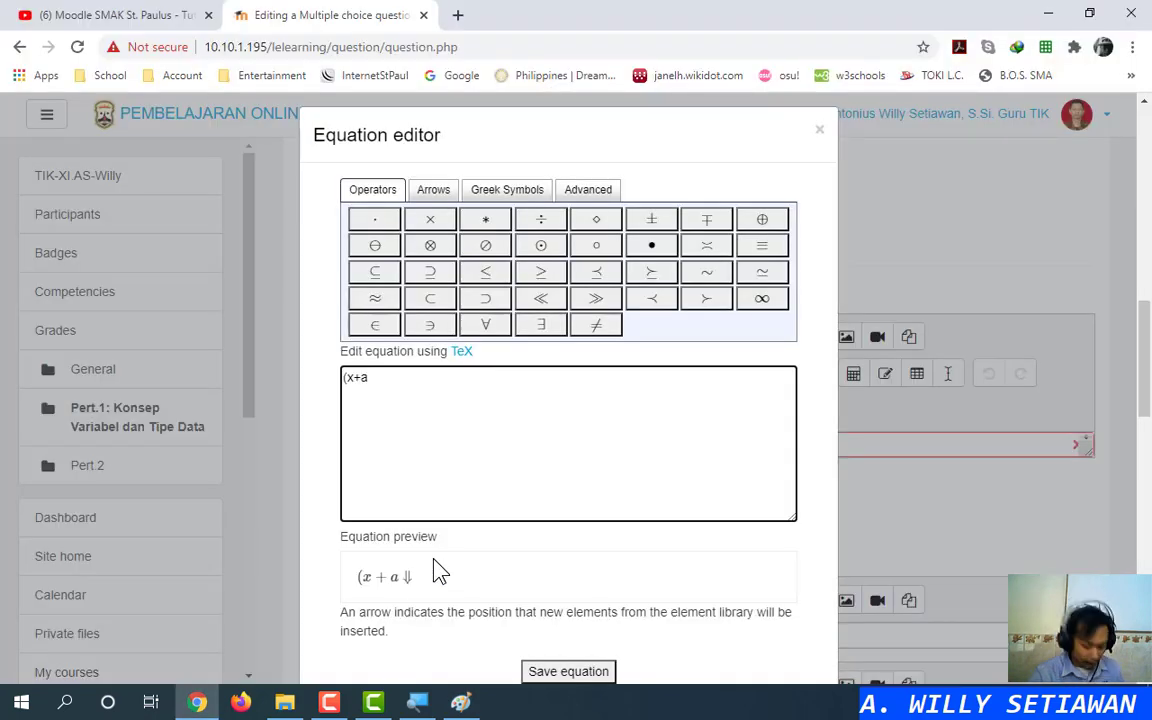
pyautogui.write(')')
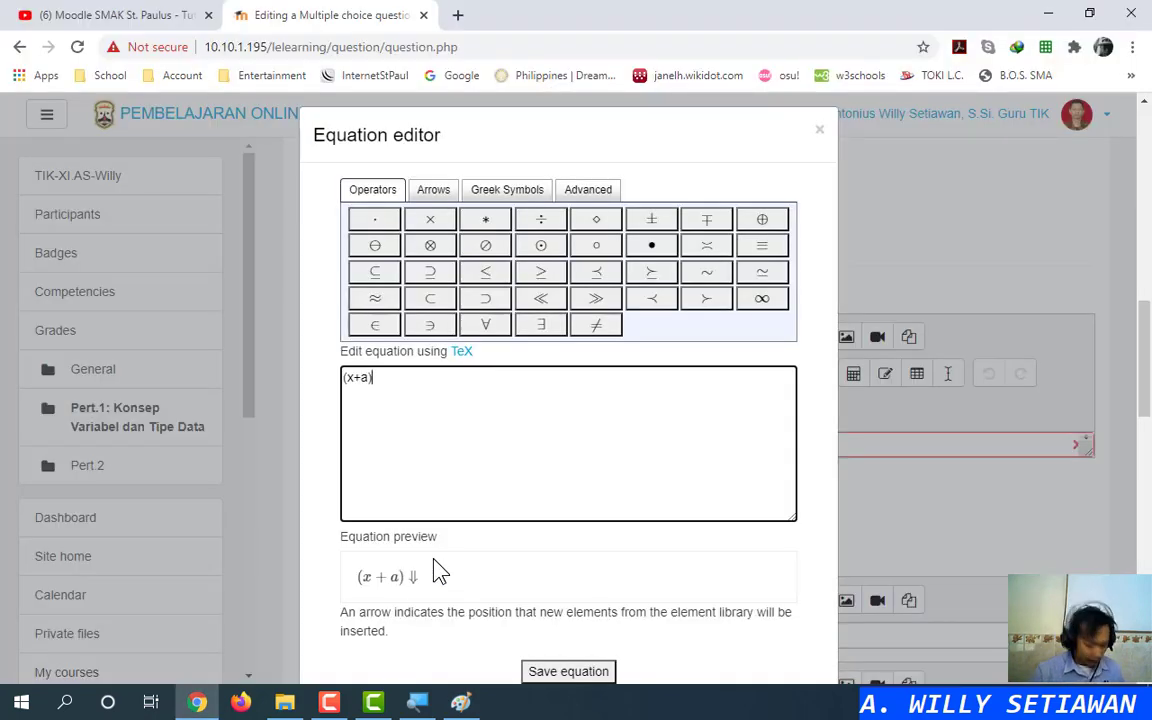
pyautogui.write('^n')
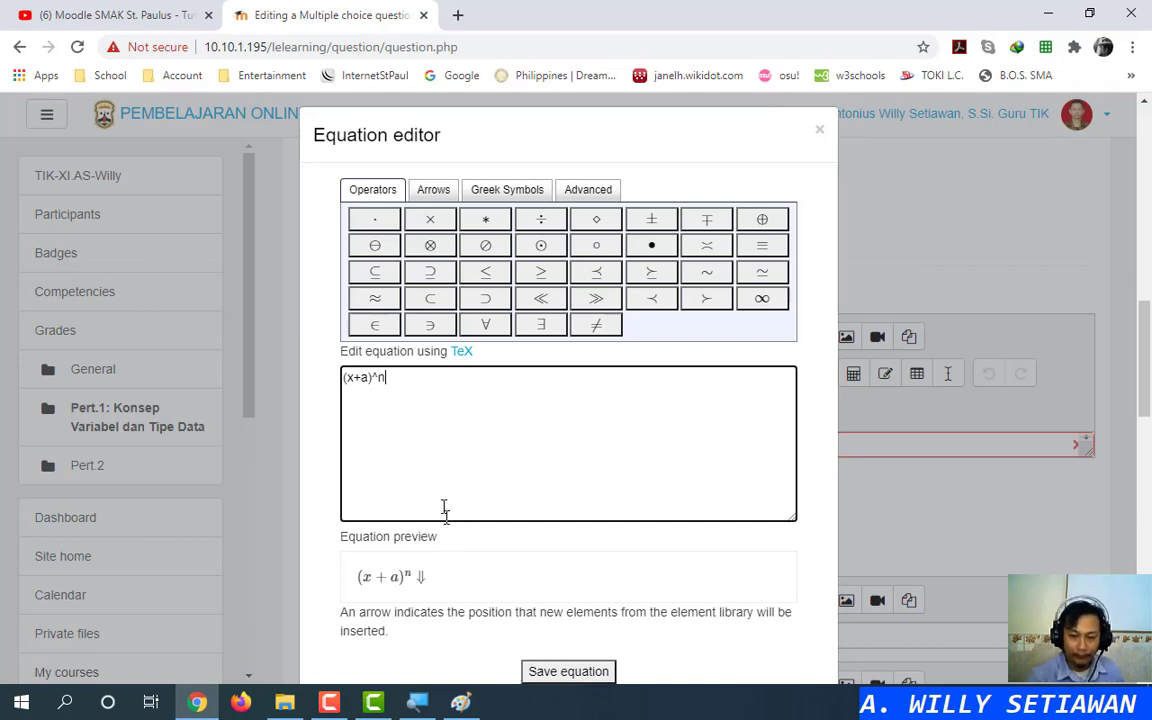
pyautogui.hotkey('alt', 'Tab')
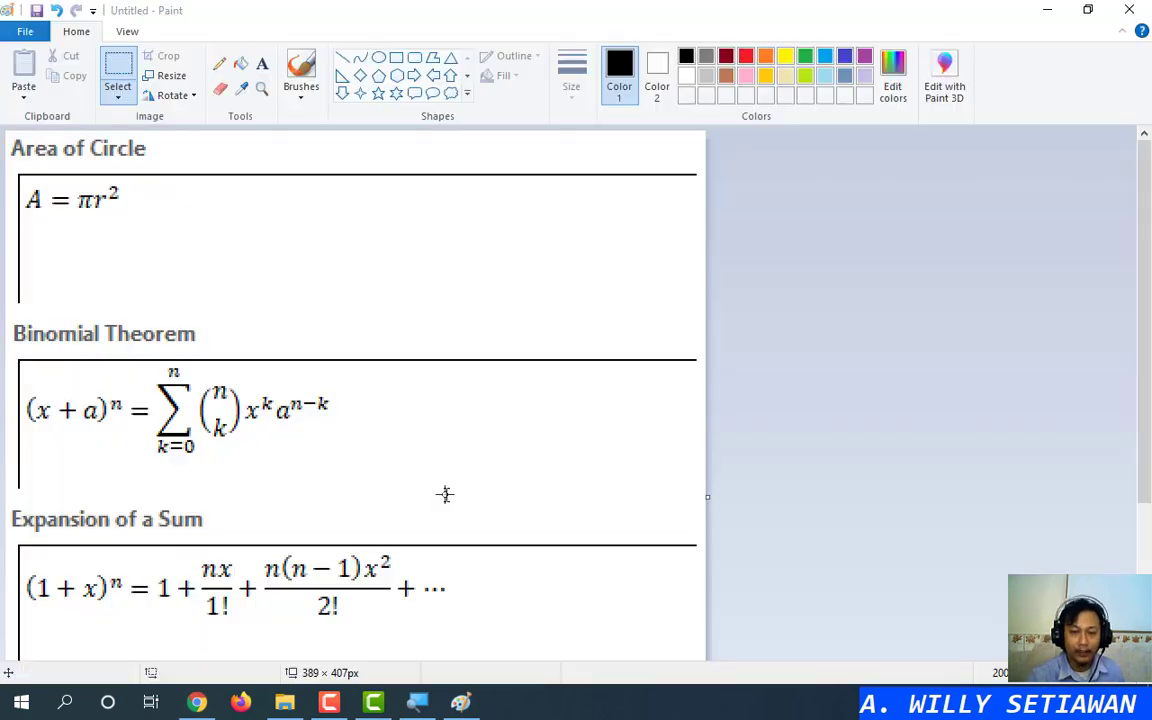
pyautogui.hotkey('alt', 'Tab')
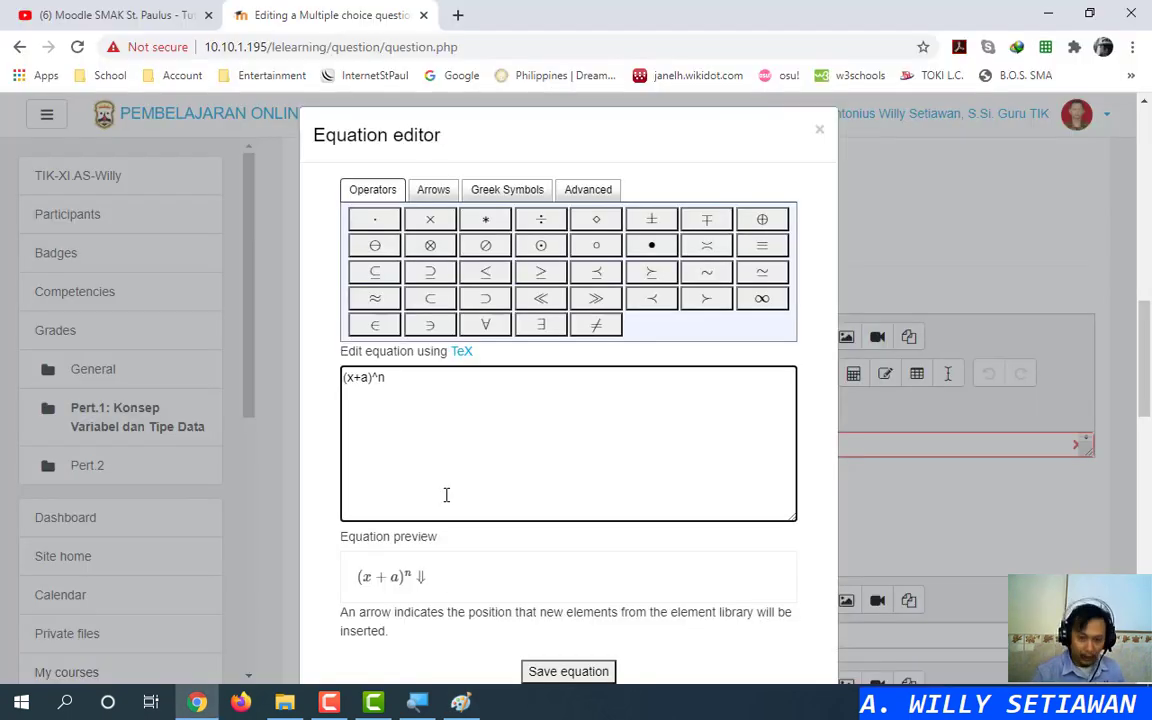
pyautogui.write('=')
pyautogui.hotkey('alt', 'Tab')
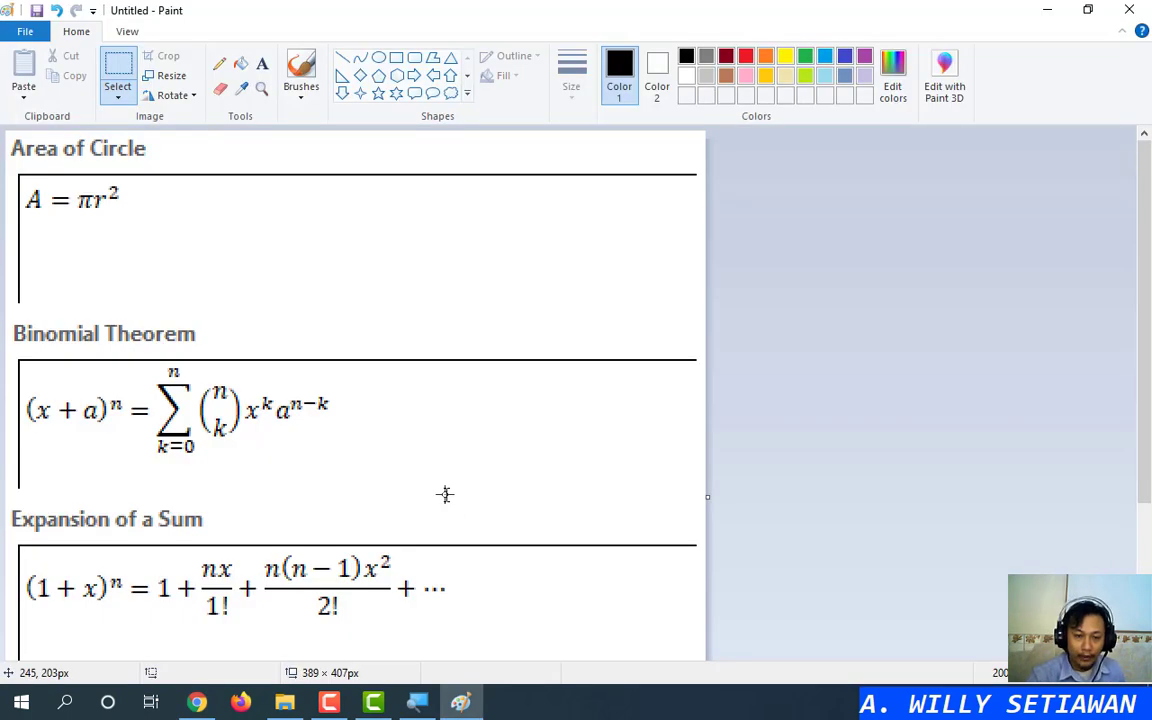
pyautogui.hotkey('alt', 'Tab')
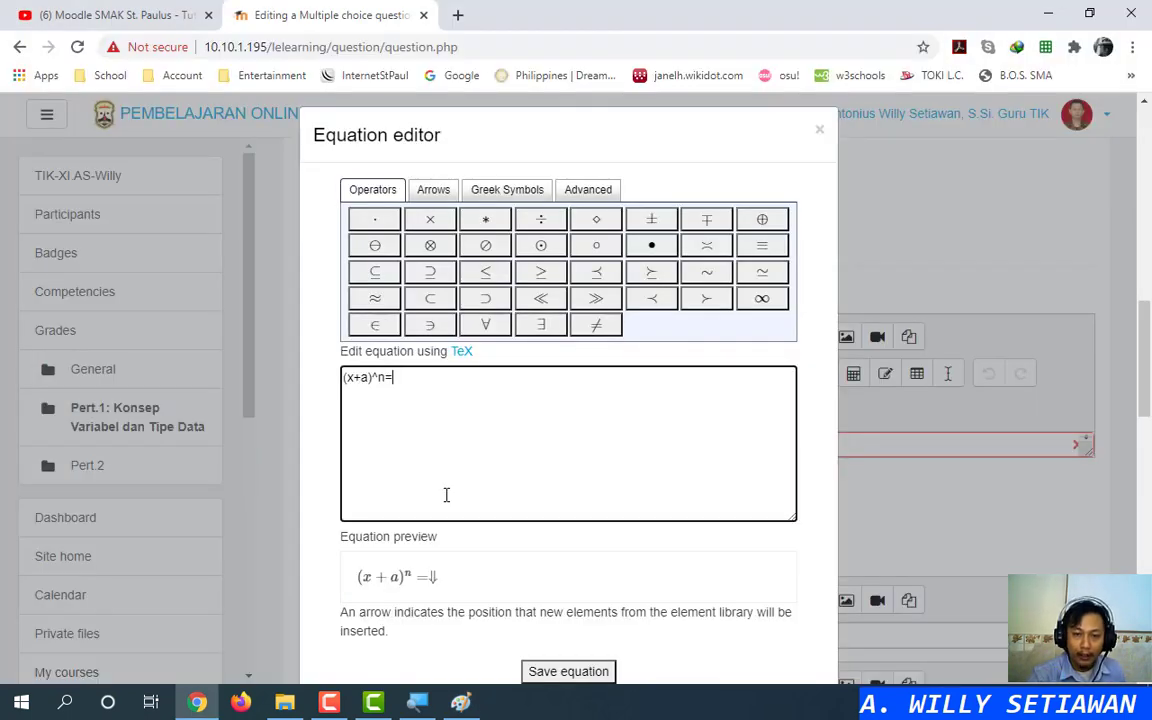
# Show the advanced equation elements, add "\sum" after the equals sign, and check the summation in the Paint reference image
pyautogui.click(592, 192)
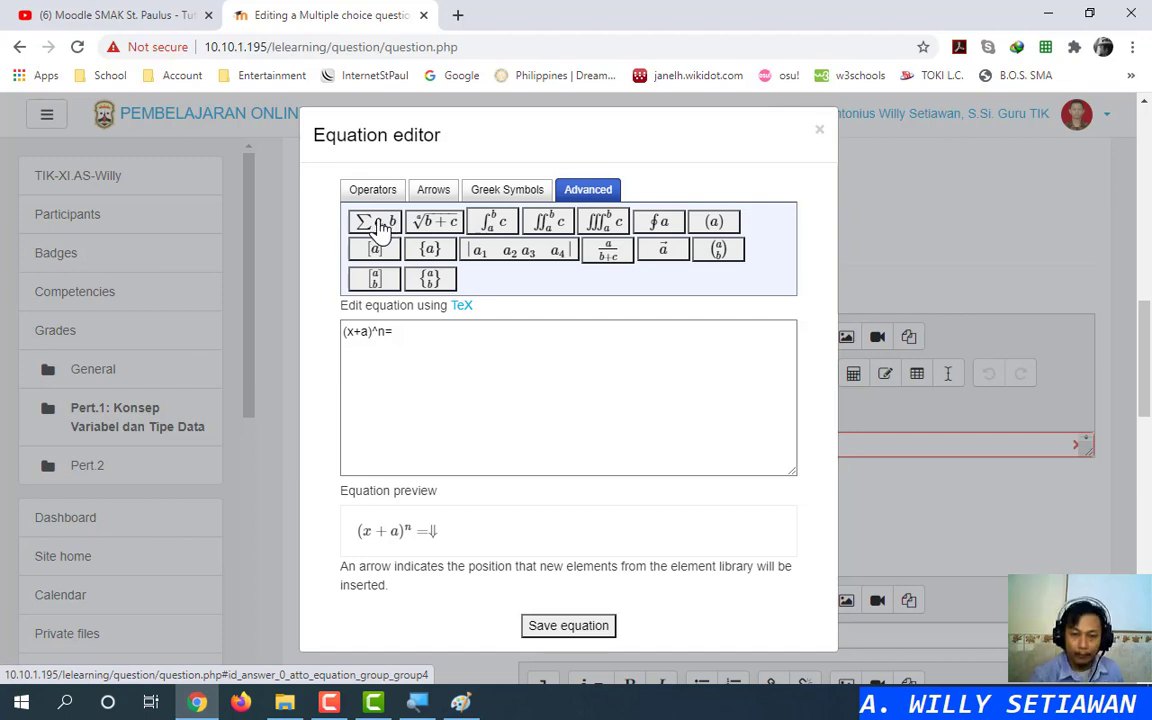
pyautogui.click(433, 340)
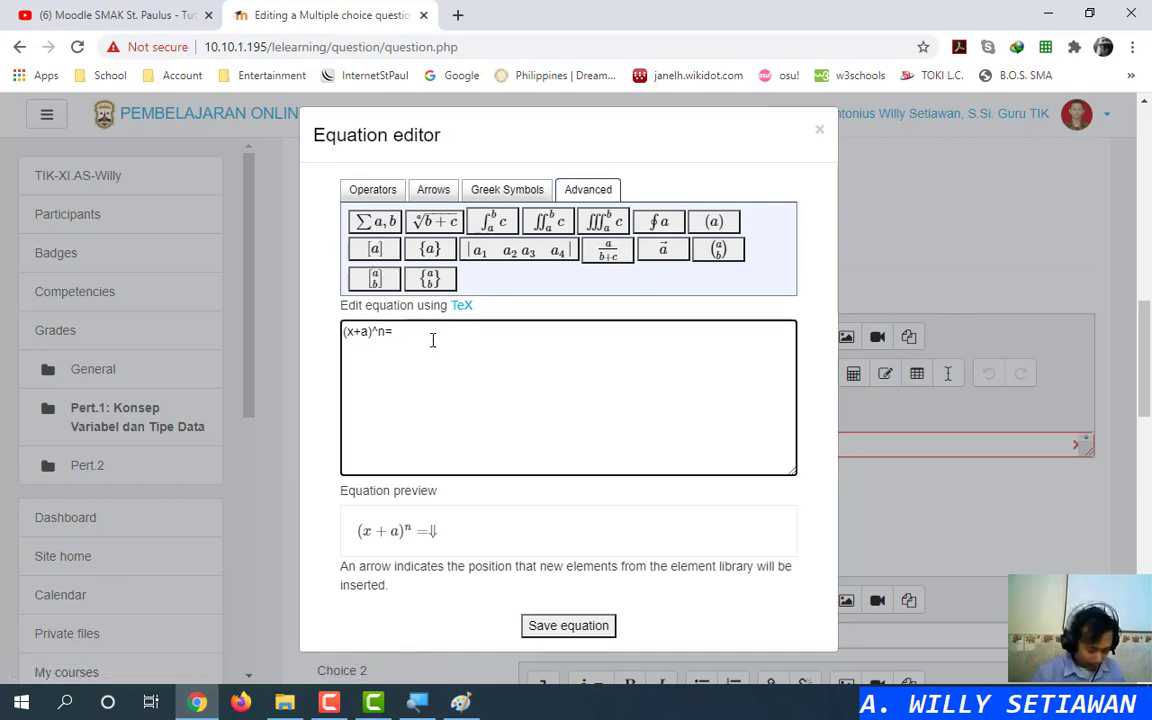
pyautogui.write('\\sum')
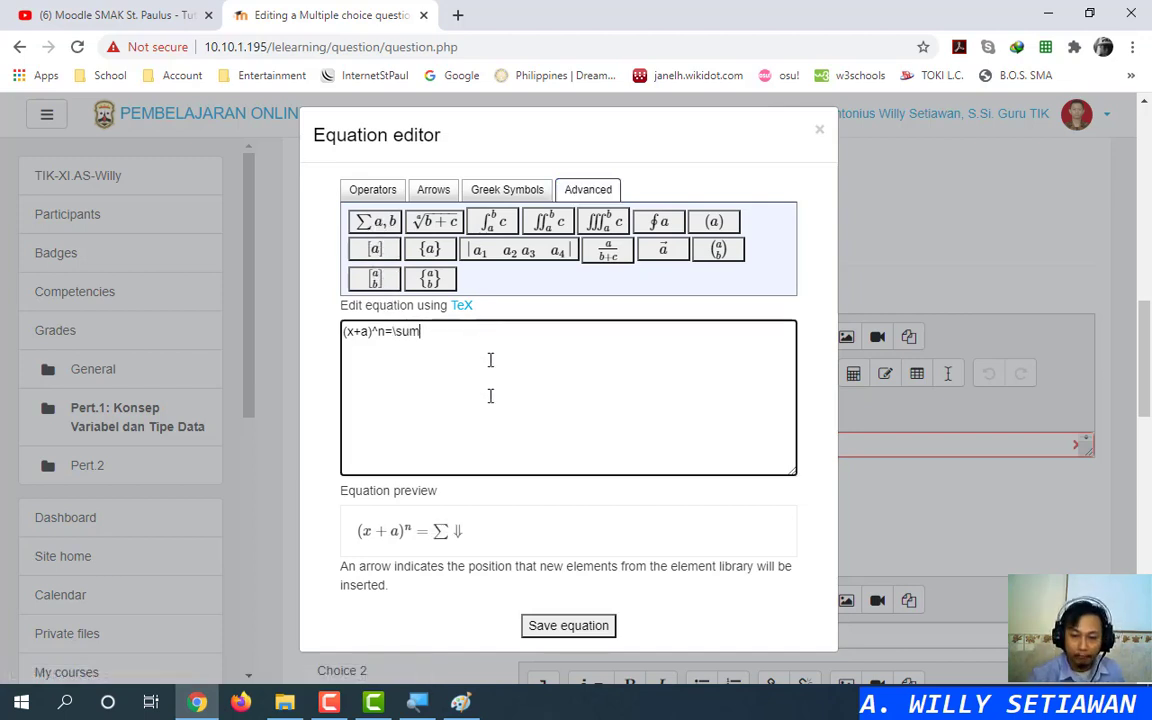
pyautogui.hotkey('alt', 'Tab')
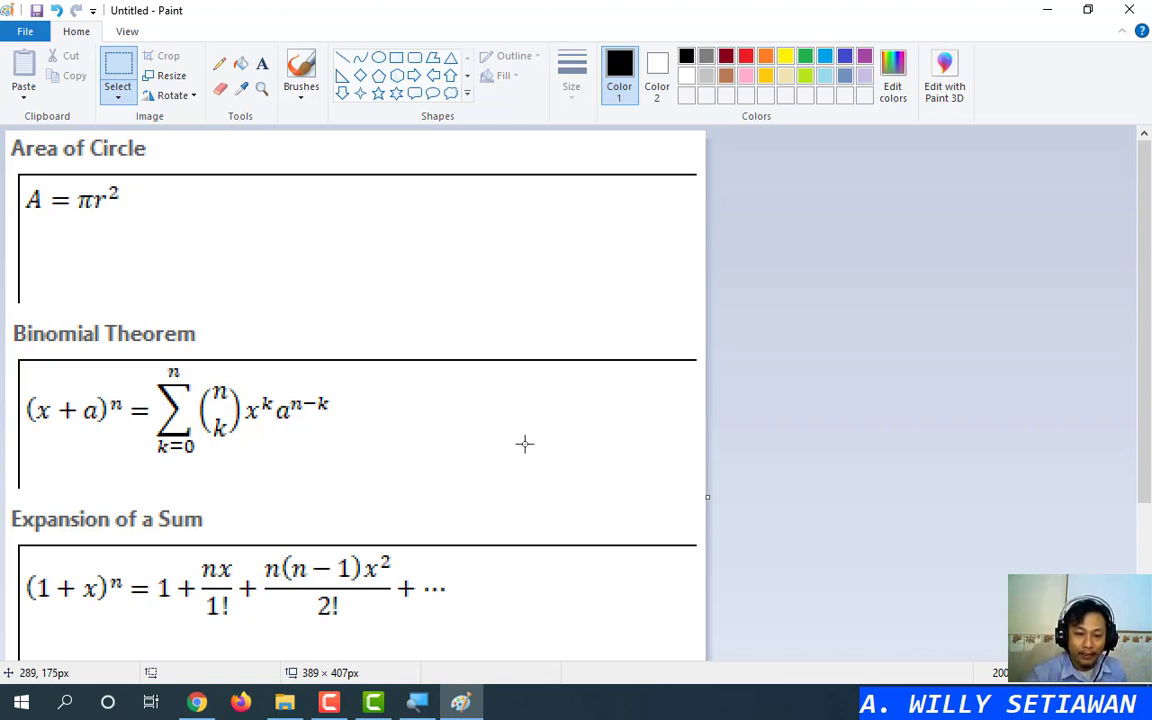
pyautogui.hotkey('alt', 'Tab')
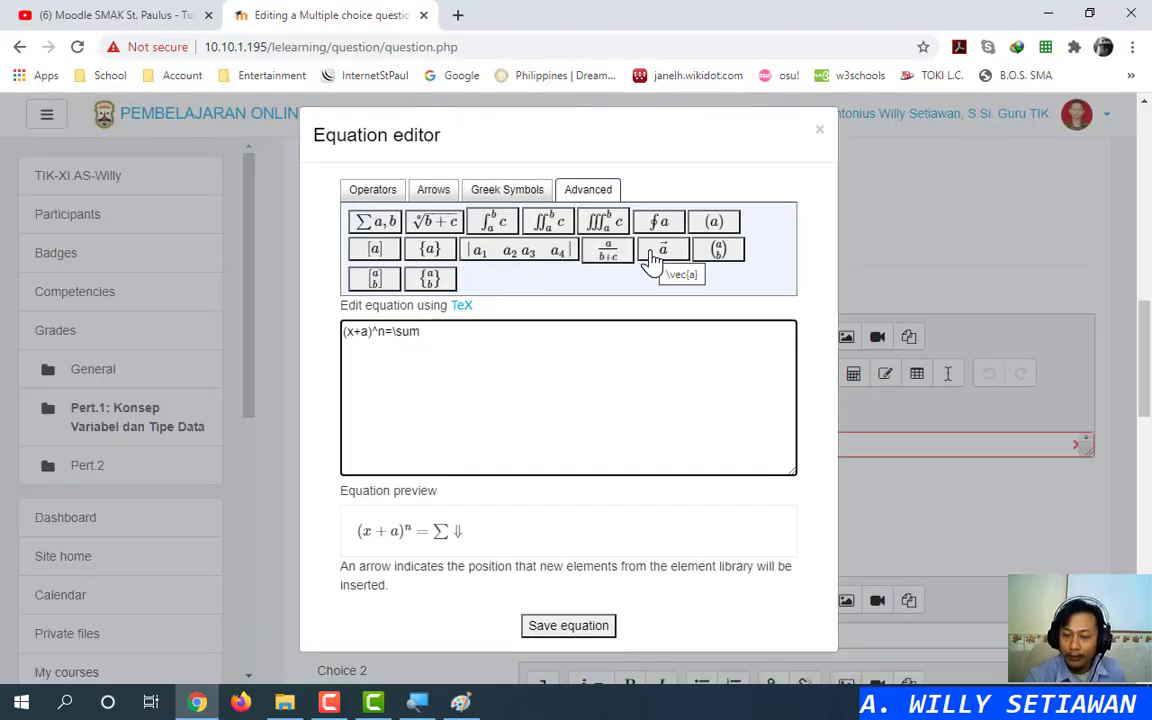
# Add the upper limit "^n" to the summation and check the reference formula in Paint
pyautogui.click(444, 336)
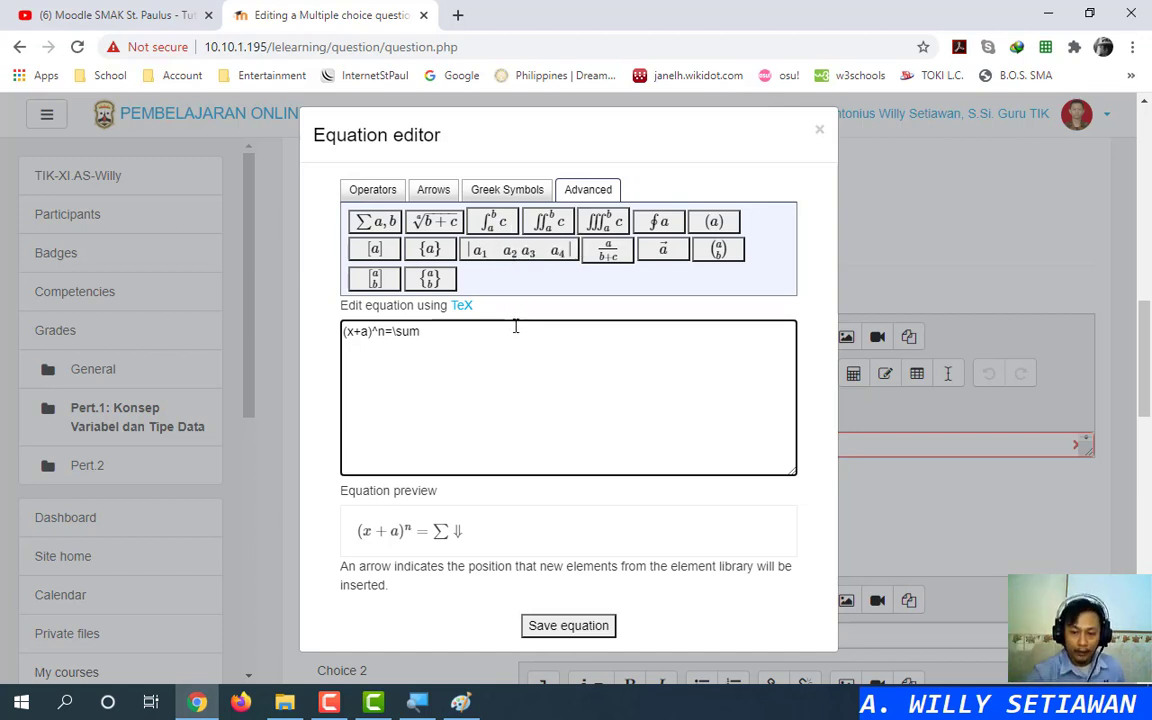
pyautogui.write('^')
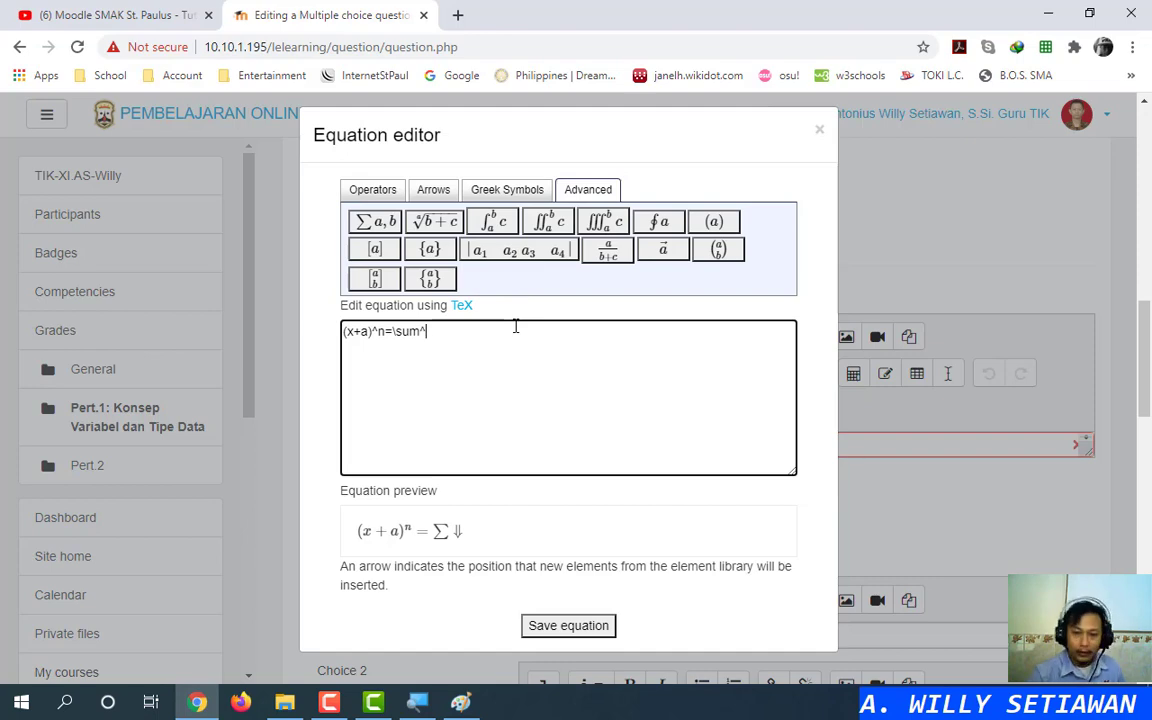
pyautogui.write('{n}')
pyautogui.hotkey('alt', 'Tab')
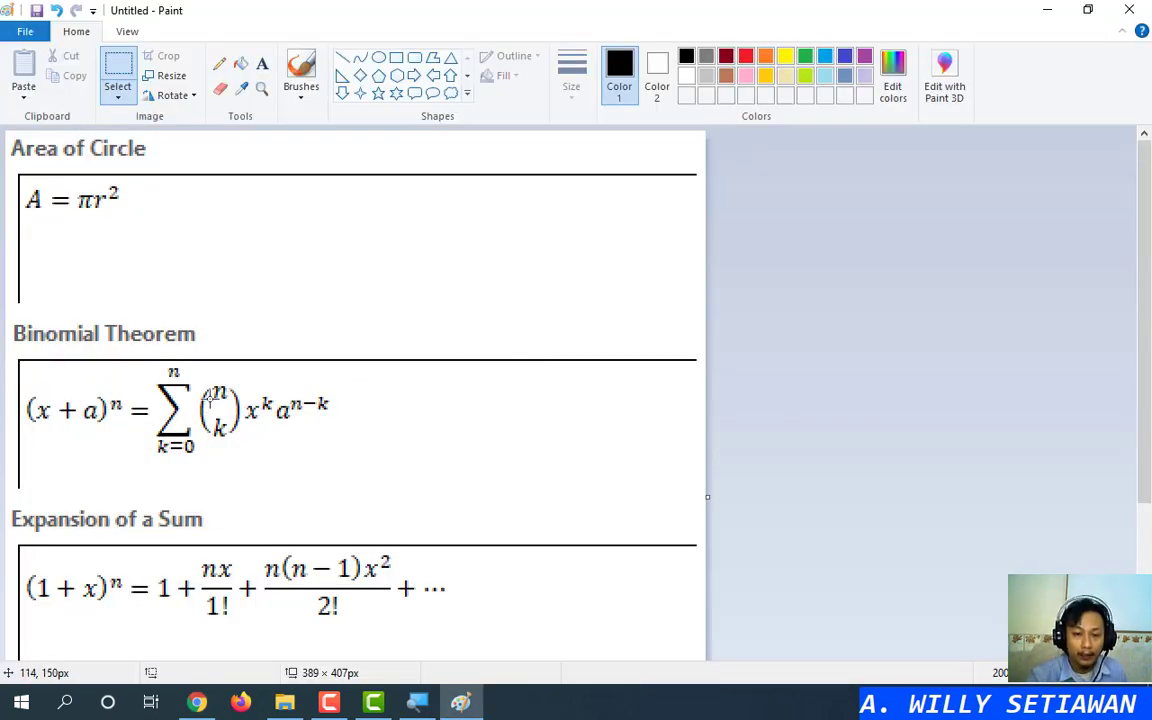
pyautogui.hotkey('alt', 'Tab')
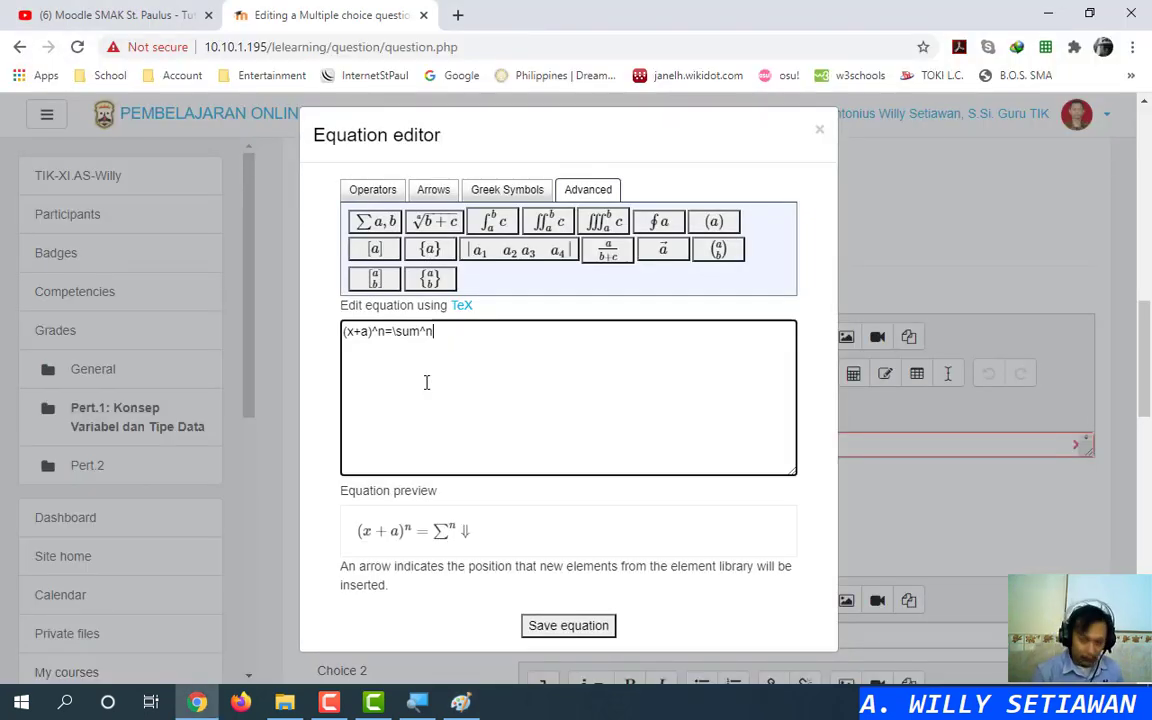
# Add the lower limit "_{k=0}" to the summation, grouping the whole expression in braces
pyautogui.write('_')
pyautogui.hotkey('alt', 'Tab')
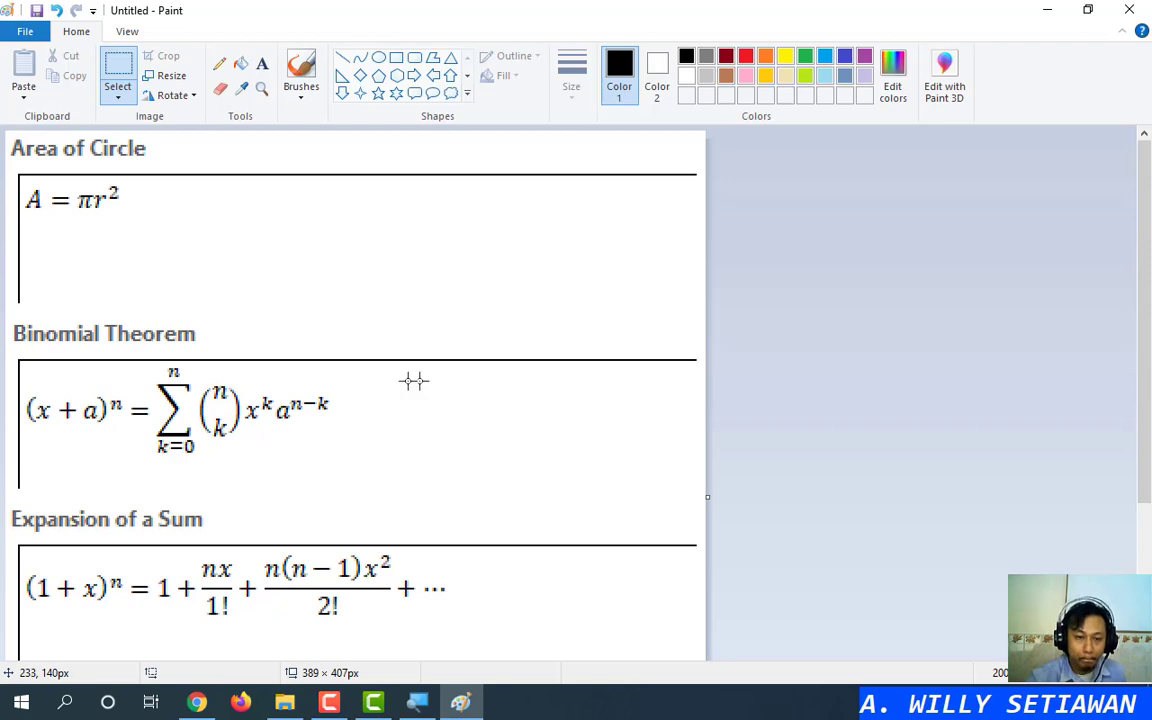
pyautogui.hotkey('alt', 'Tab')
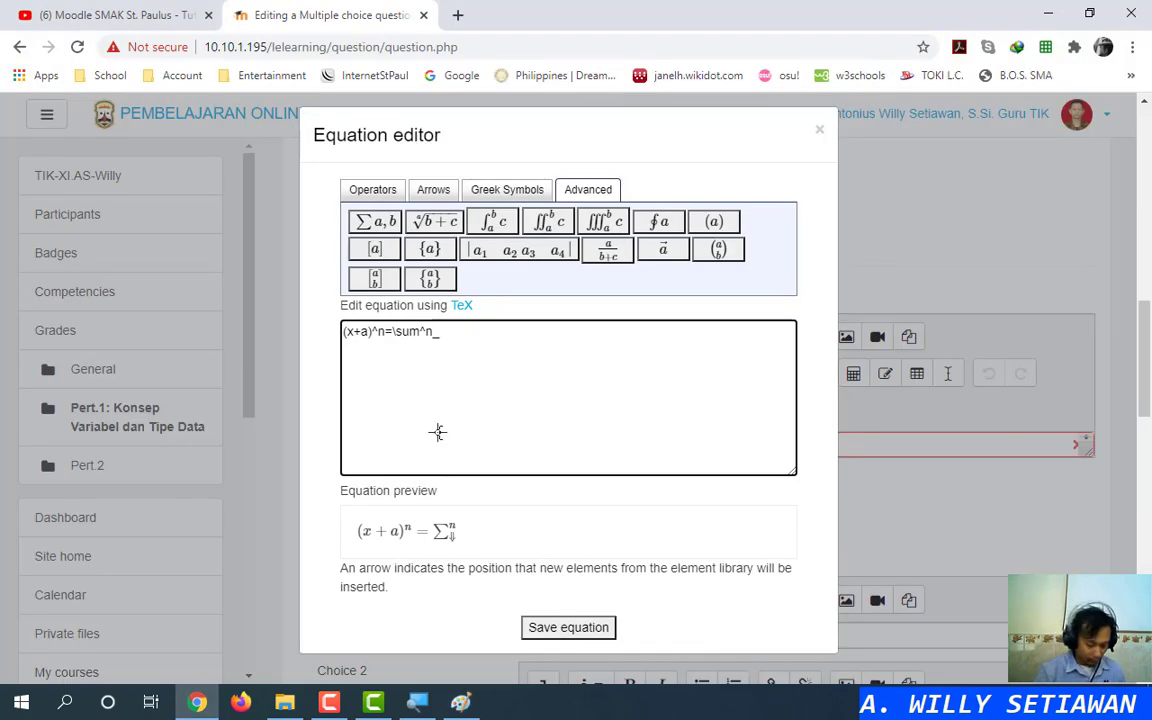
pyautogui.write('k=0')
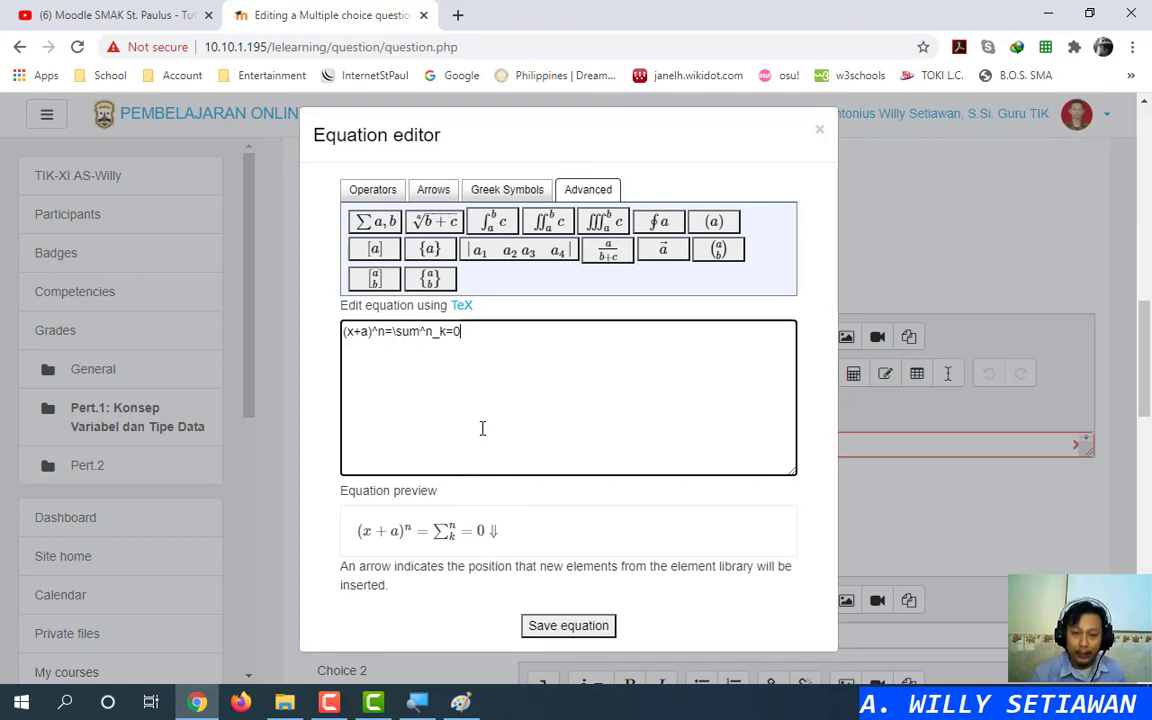
pyautogui.press('BackSpace')
pyautogui.press('BackSpace')
pyautogui.press('BackSpace')
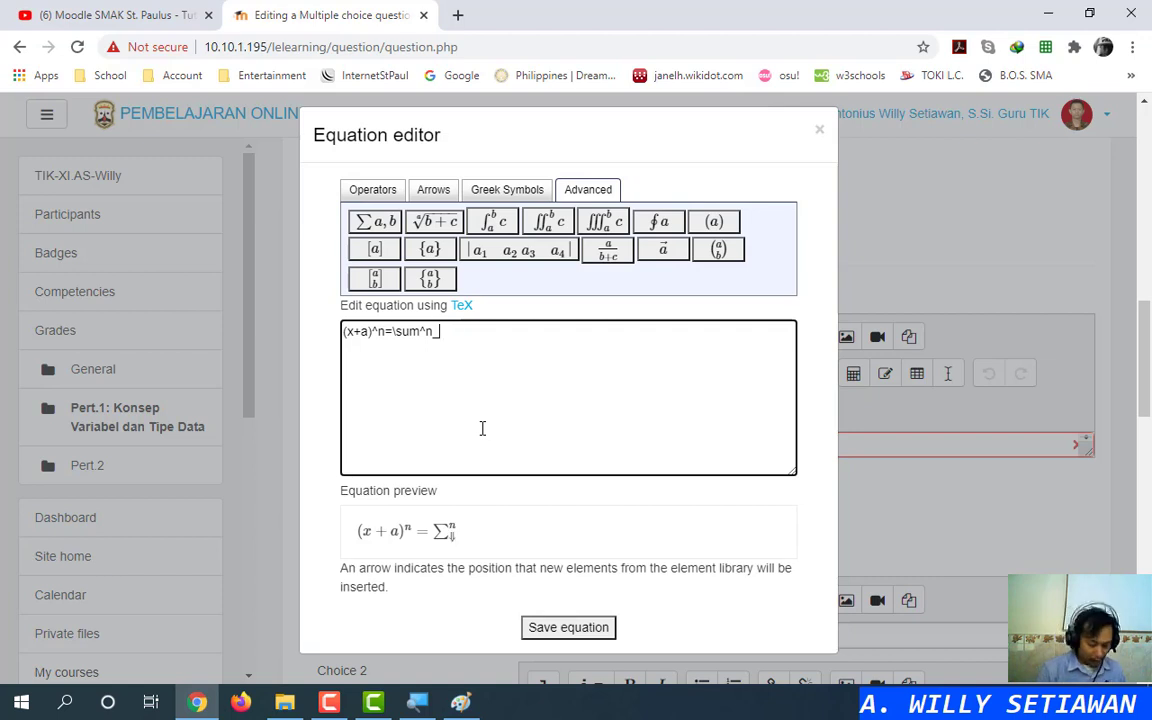
pyautogui.write('{k')
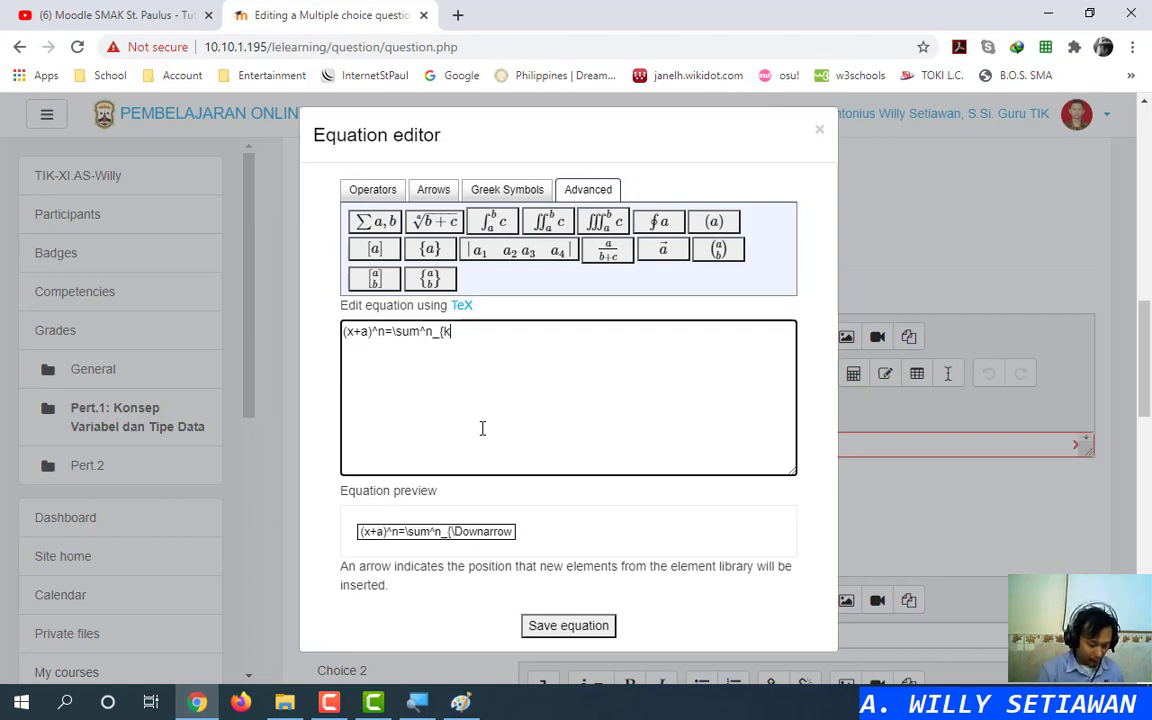
pyautogui.write('=0}')
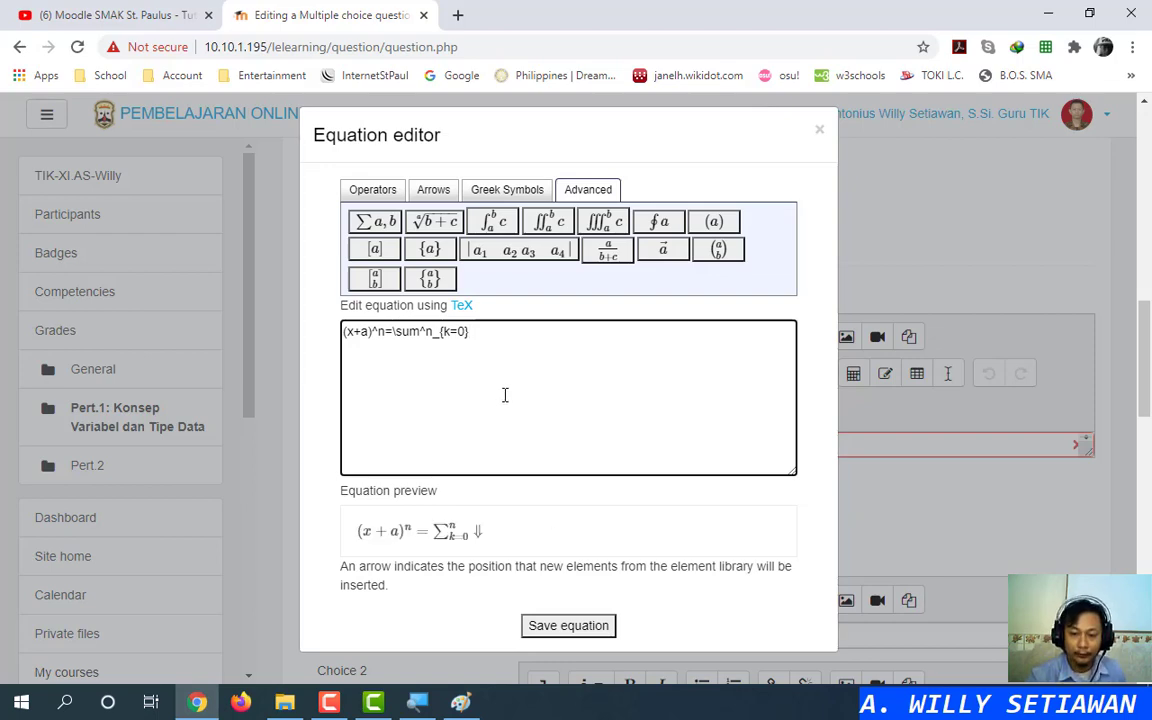
# Insert a binomial coefficient after the summation and set its entries to n over k, following the Paint reference
pyautogui.hotkey('alt', 'Tab')
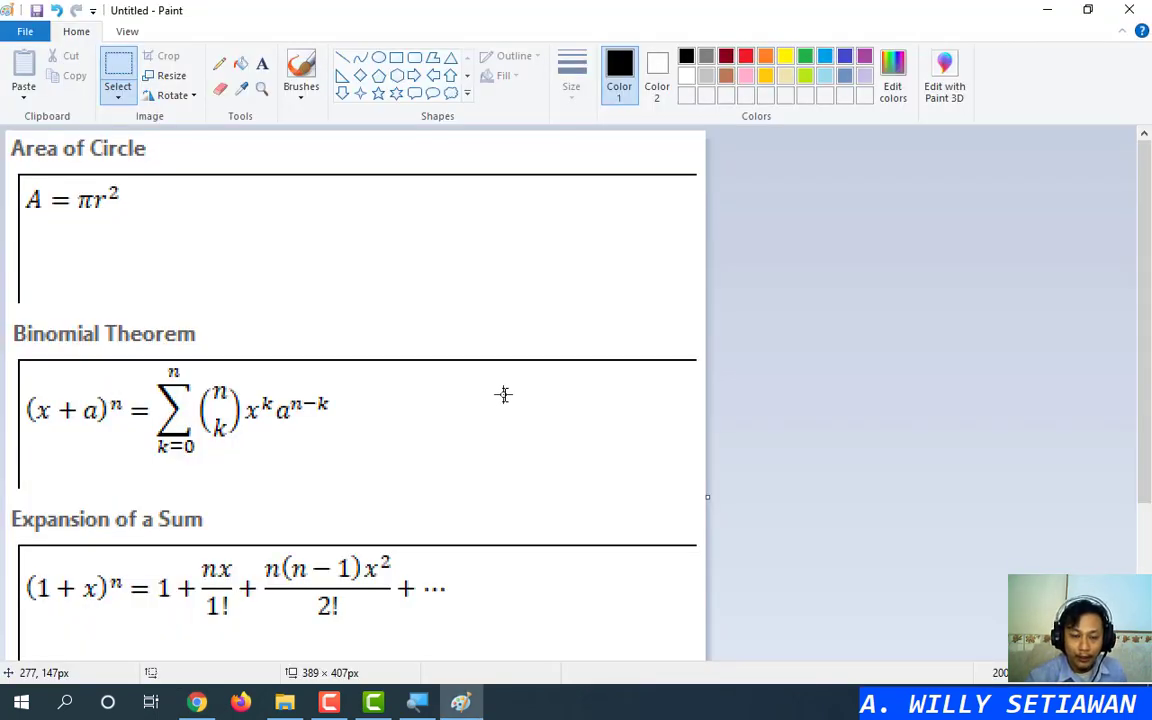
pyautogui.hotkey('alt', 'Tab')
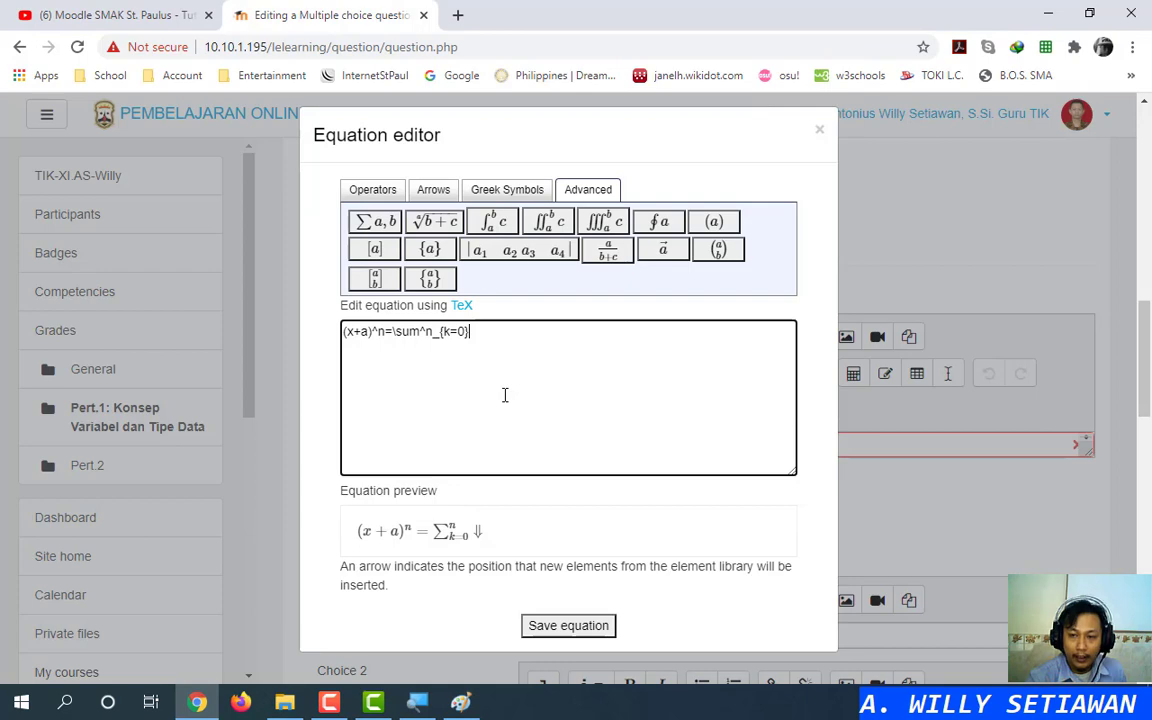
pyautogui.click(728, 258)
pyautogui.hotkey('alt', 'Tab')
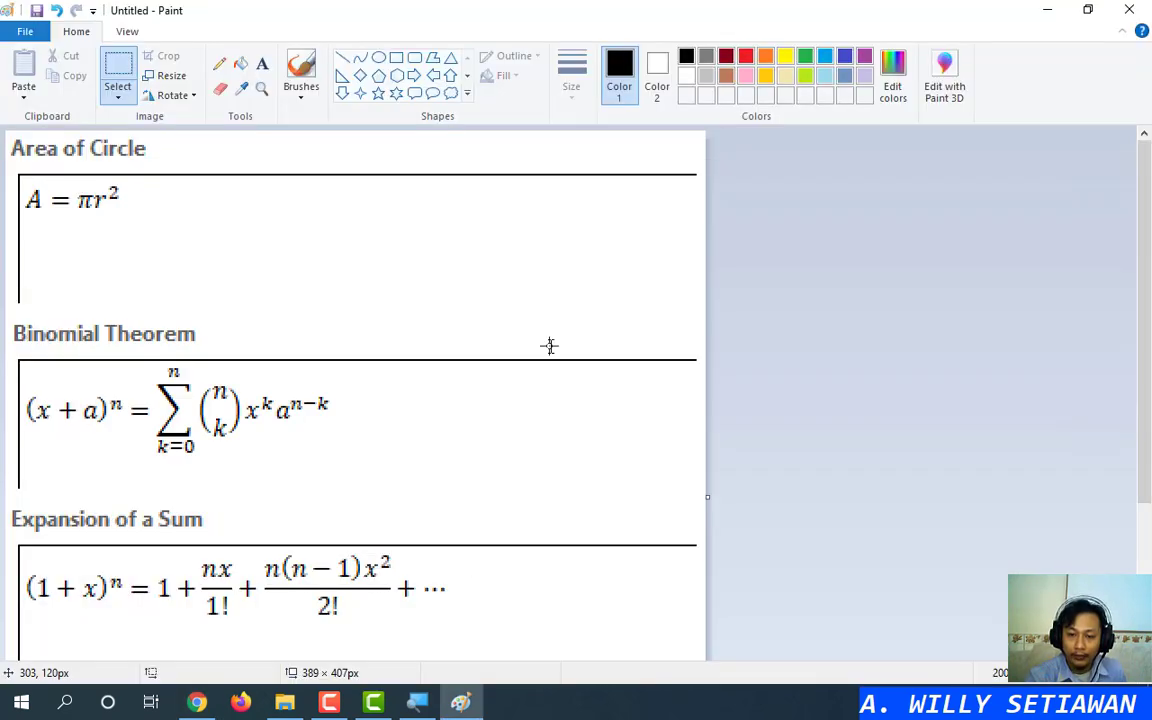
pyautogui.hotkey('alt', 'Tab')
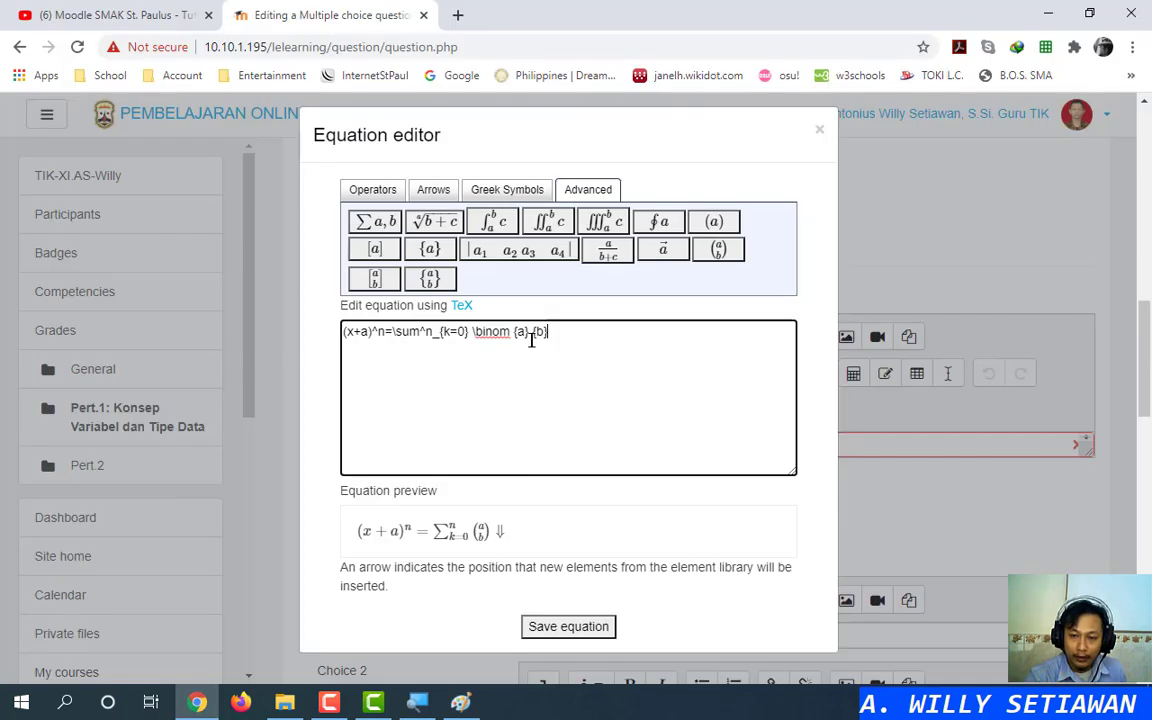
pyautogui.doubleClick(521, 331)
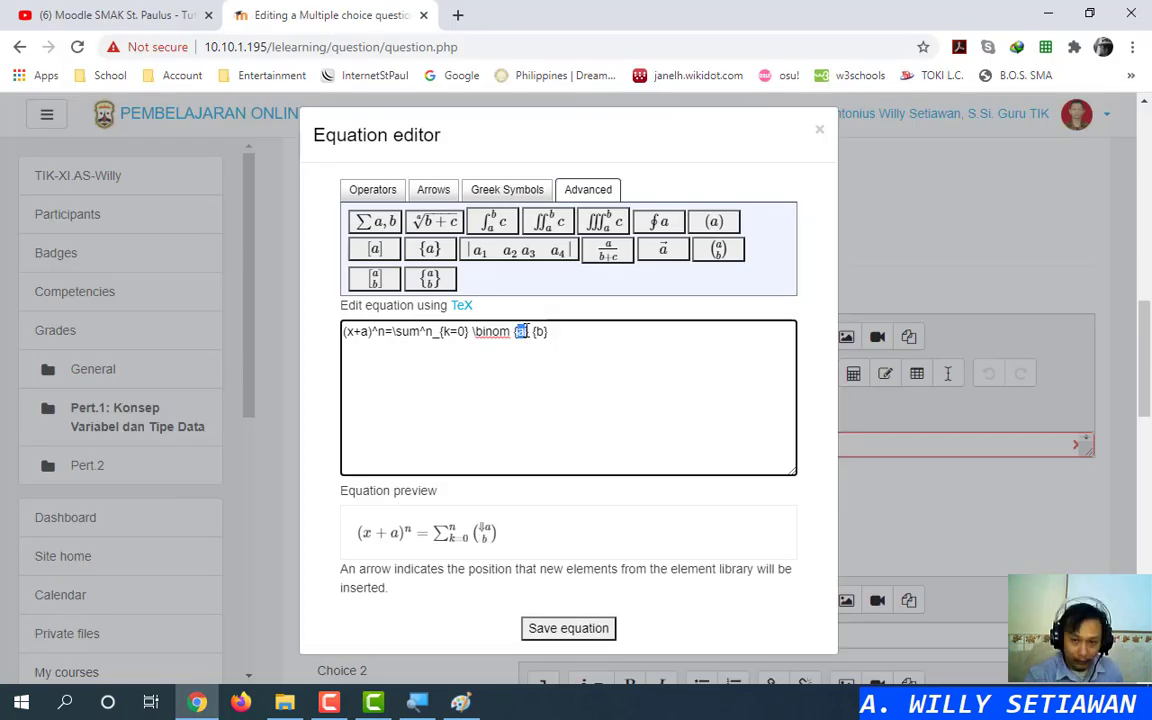
pyautogui.write('n')
pyautogui.doubleClick(540, 331)
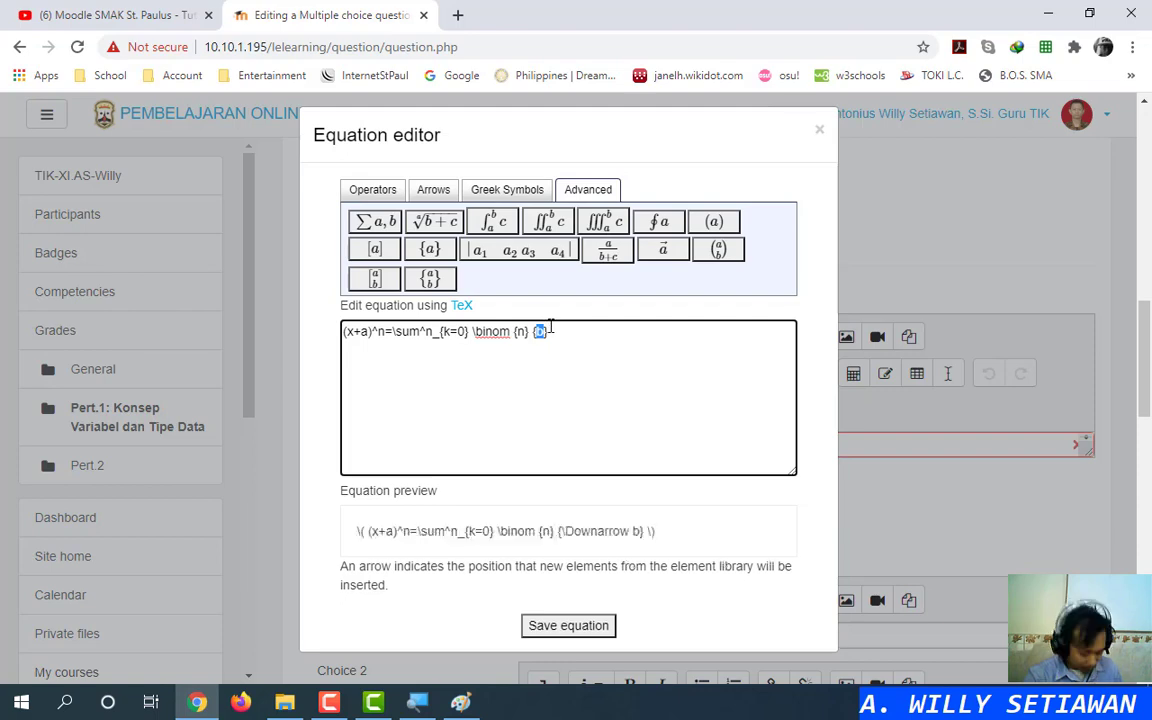
pyautogui.write('k')
# Add "x^k" after the binomial coefficient, checking the Binomial Theorem formula in the Paint reference image
pyautogui.hotkey('alt', 'Tab')
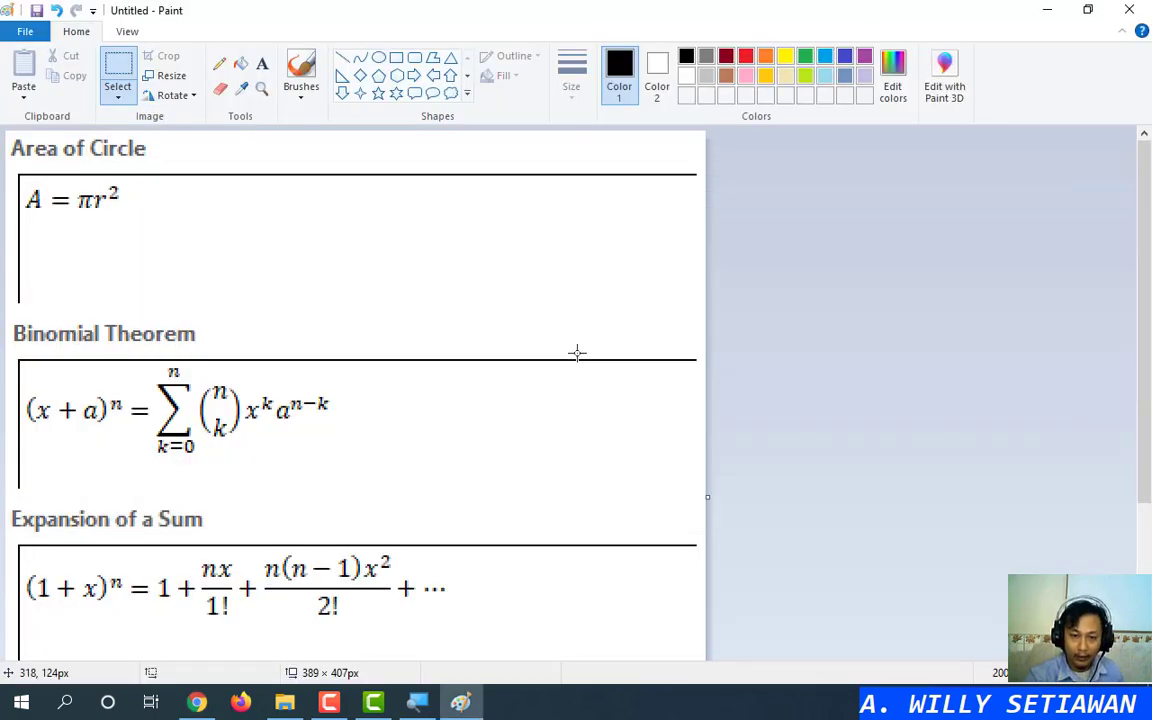
pyautogui.hotkey('alt', 'Tab')
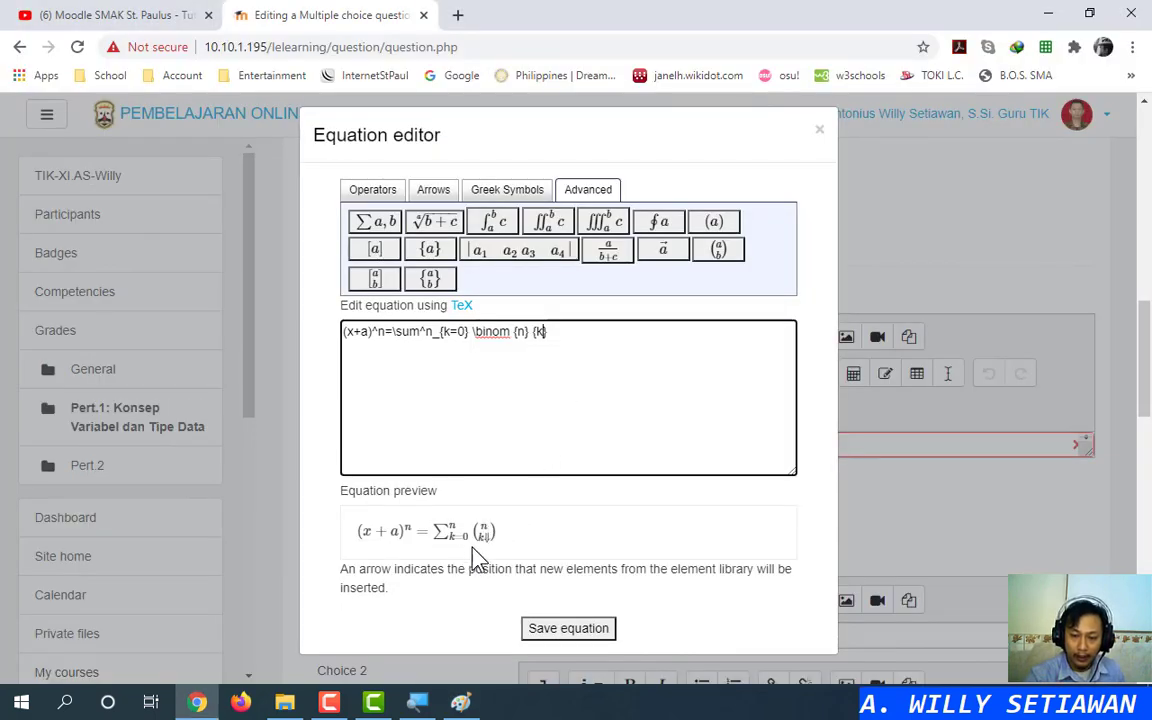
pyautogui.hotkey('alt', 'Tab')
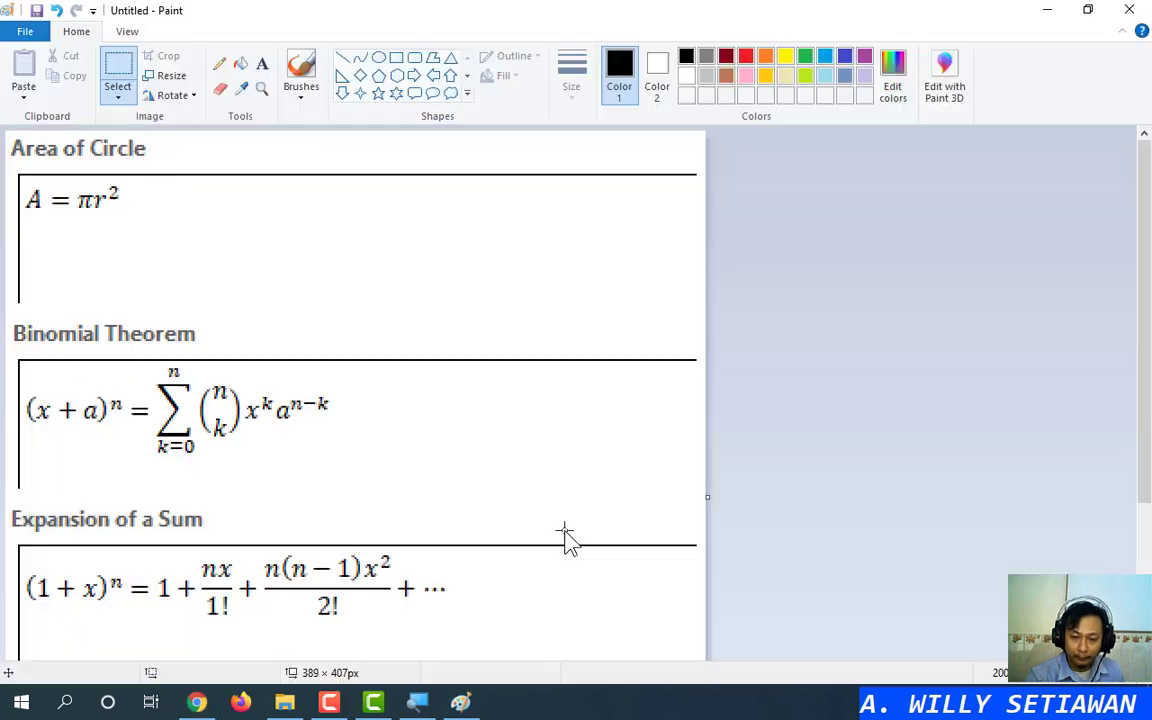
pyautogui.hotkey('alt', 'Tab')
pyautogui.hotkey('alt', 'Tab')
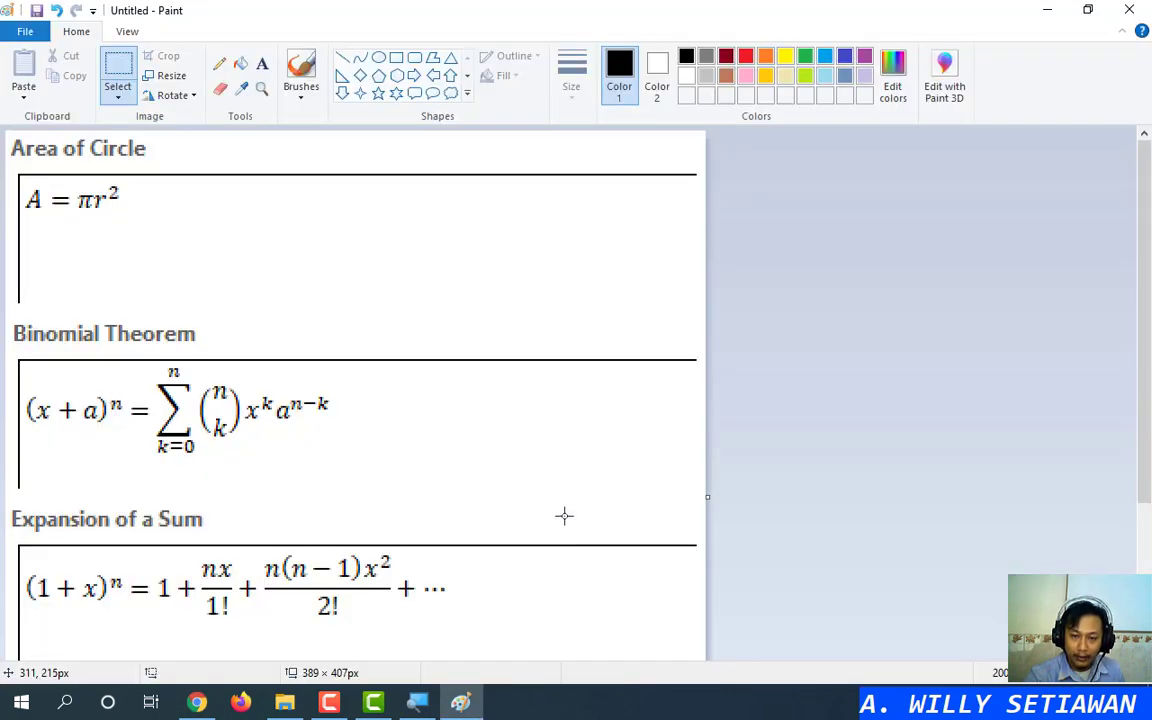
pyautogui.hotkey('alt', 'Tab')
pyautogui.hotkey('alt', 'Tab')
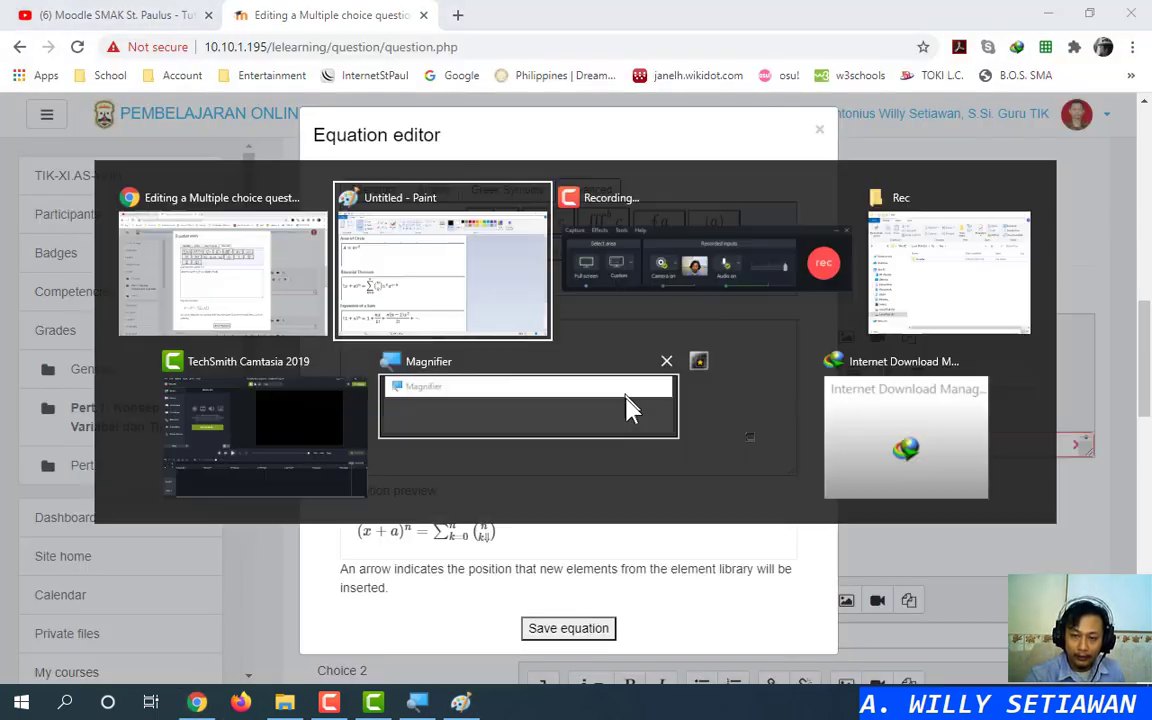
pyautogui.hotkey('alt', 'Tab')
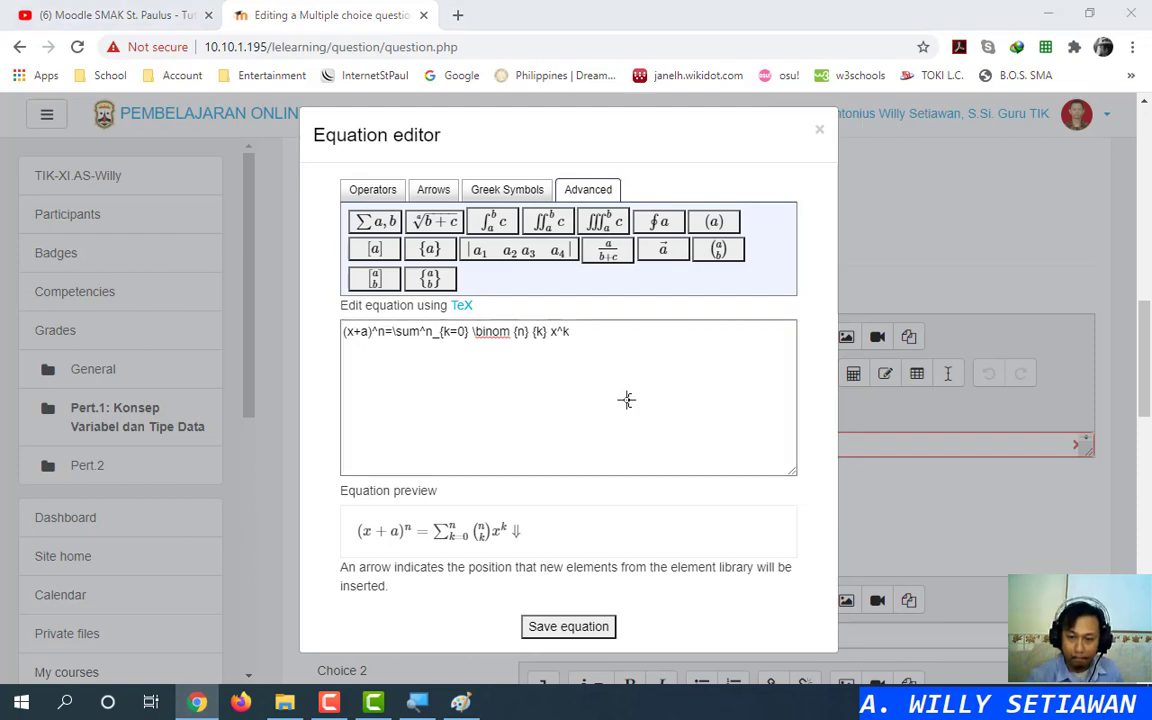
# Append "a^{n-k}" after "x^k" to complete the Binomial Theorem formula, checking the exponent in the Paint reference
pyautogui.hotkey('alt', 'Tab')
pyautogui.hotkey('alt', 'Tab')
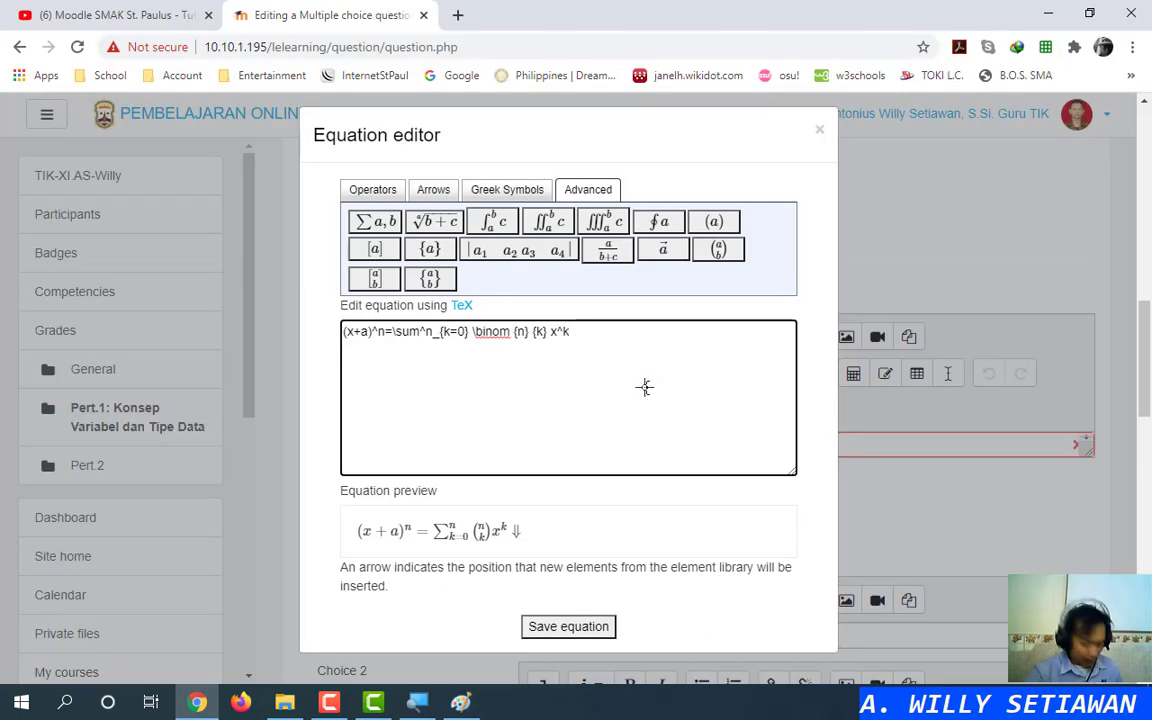
pyautogui.write('a^')
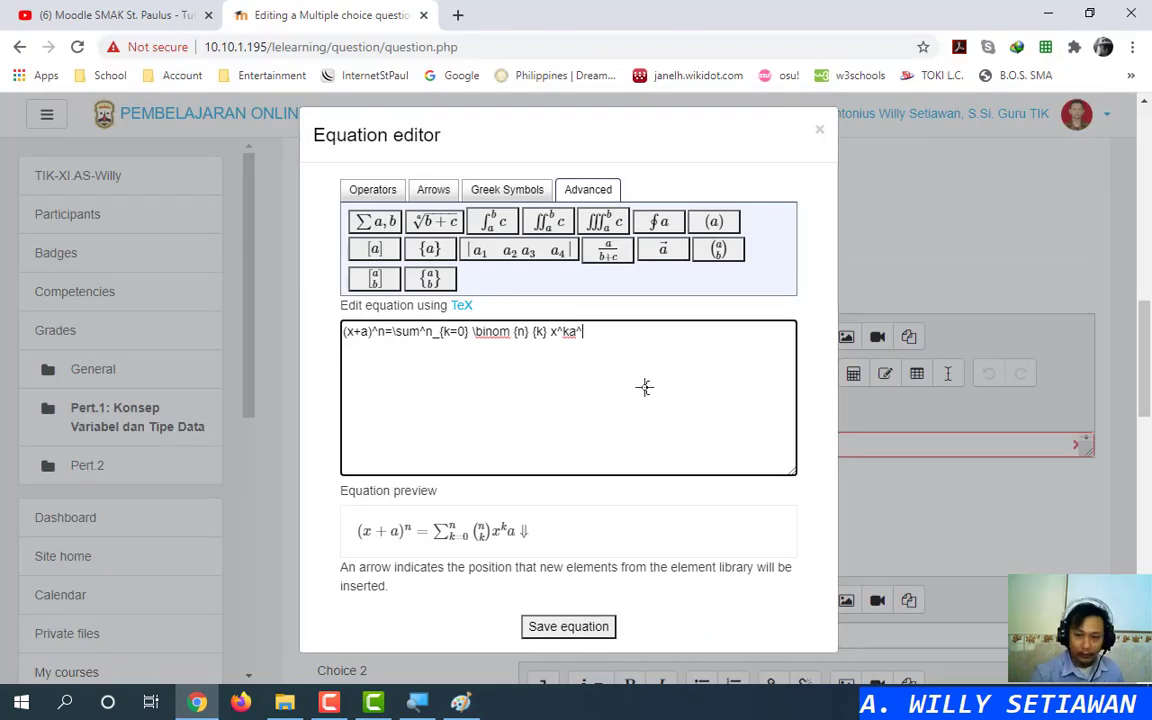
pyautogui.hotkey('alt', 'Tab')
pyautogui.hotkey('alt', 'Tab')
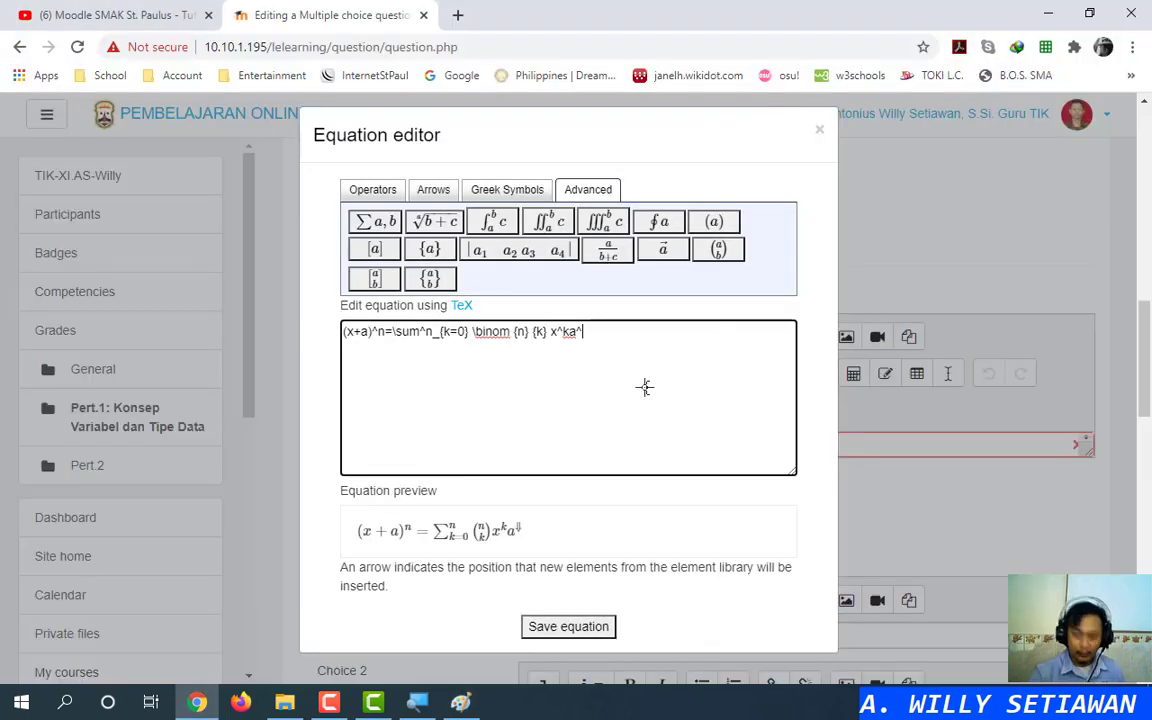
pyautogui.write('{n')
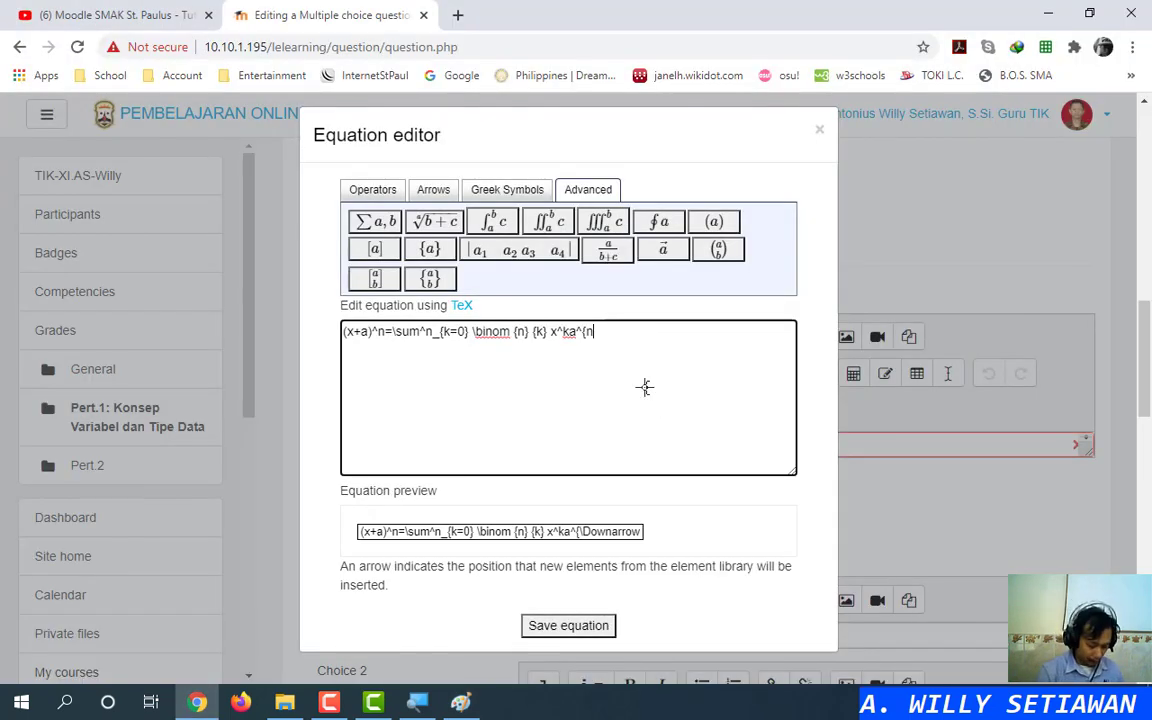
pyautogui.write('-k}')
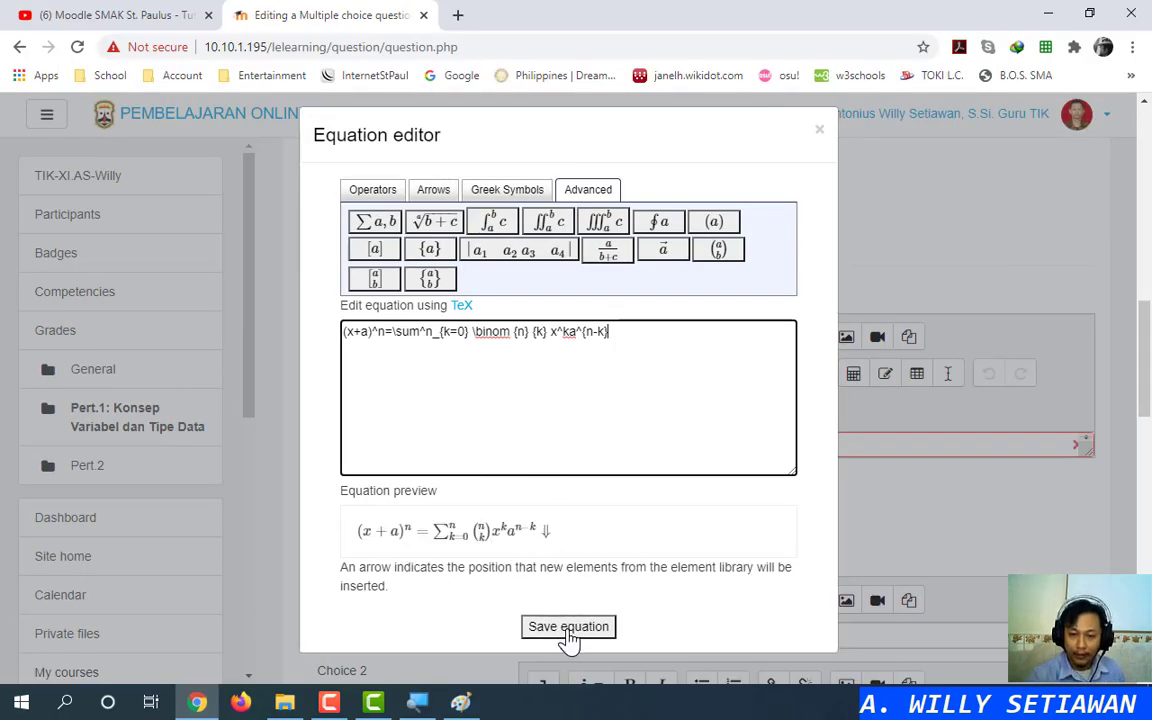
# Save the equation into Choice 1 and set that choice's grade to 100%
pyautogui.click(568, 627)
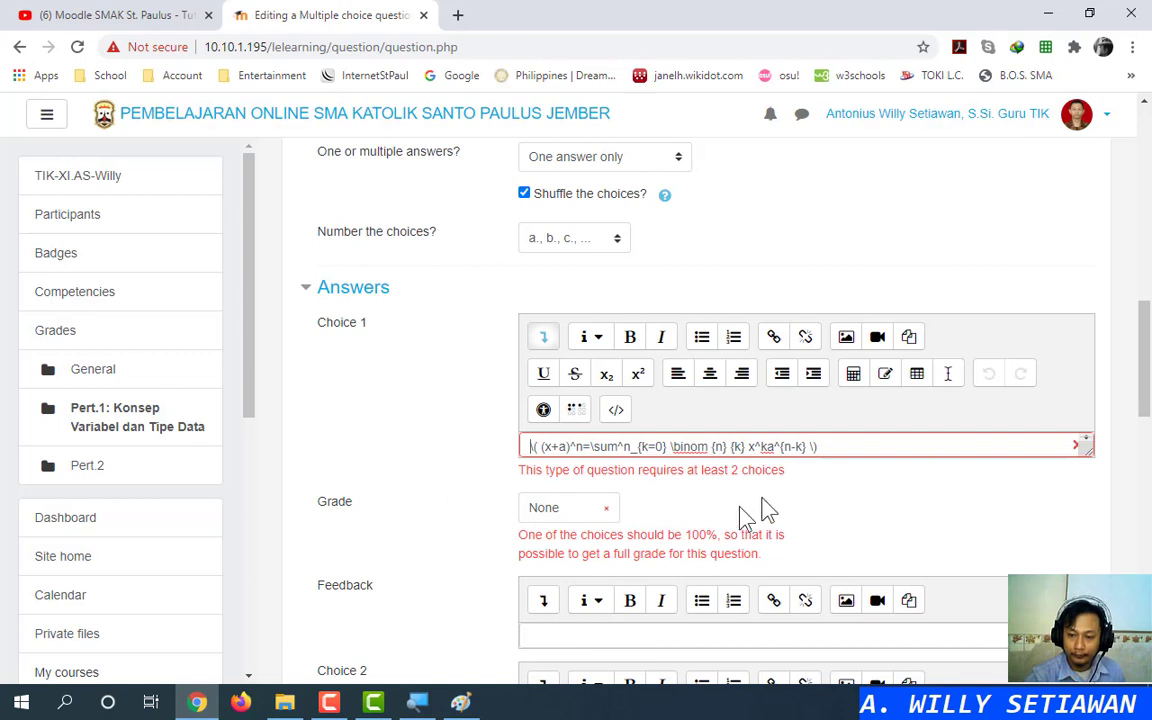
pyautogui.click(568, 509)
pyautogui.click(588, 200)
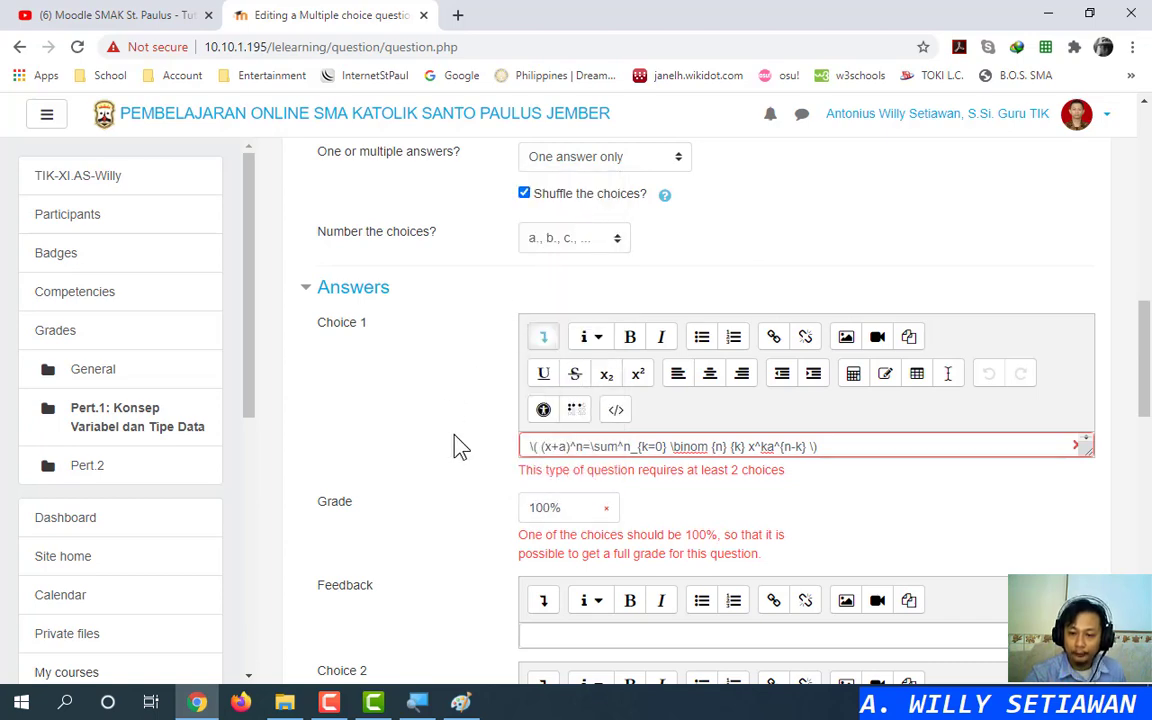
# Look through the remaining reference formulas in Paint and insert the infinity symbol "\infty" as an equation in Choice 2
pyautogui.click(460, 700)
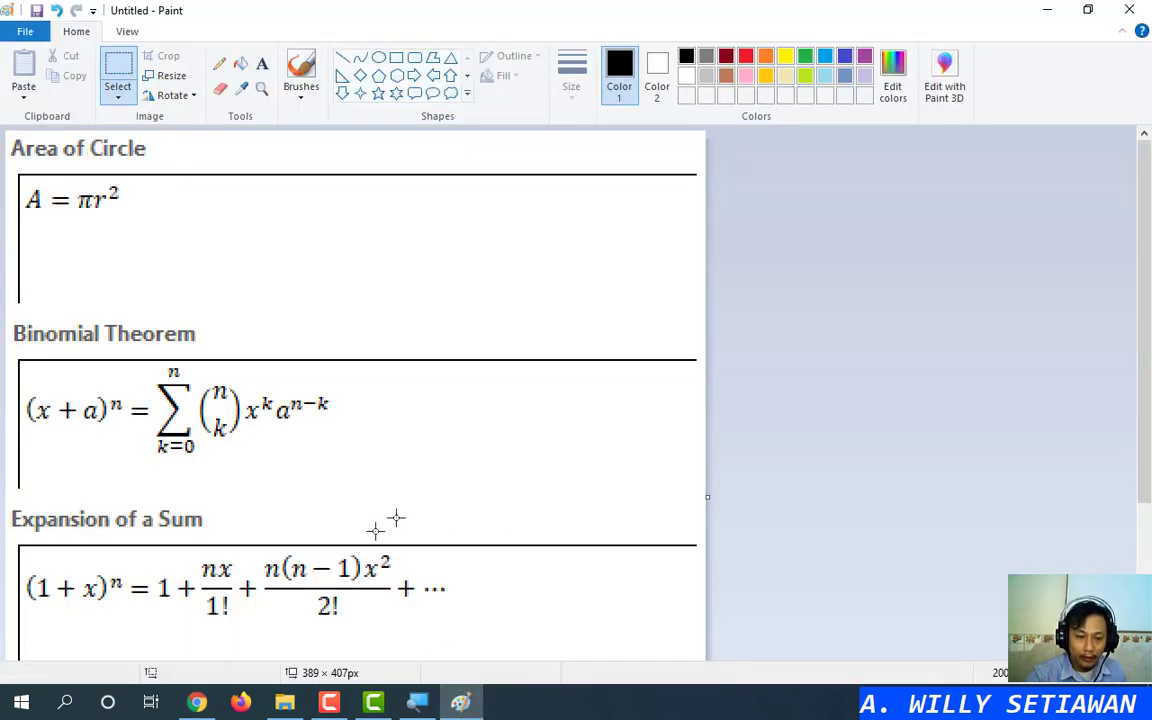
pyautogui.scroll(-3, 481, 517)
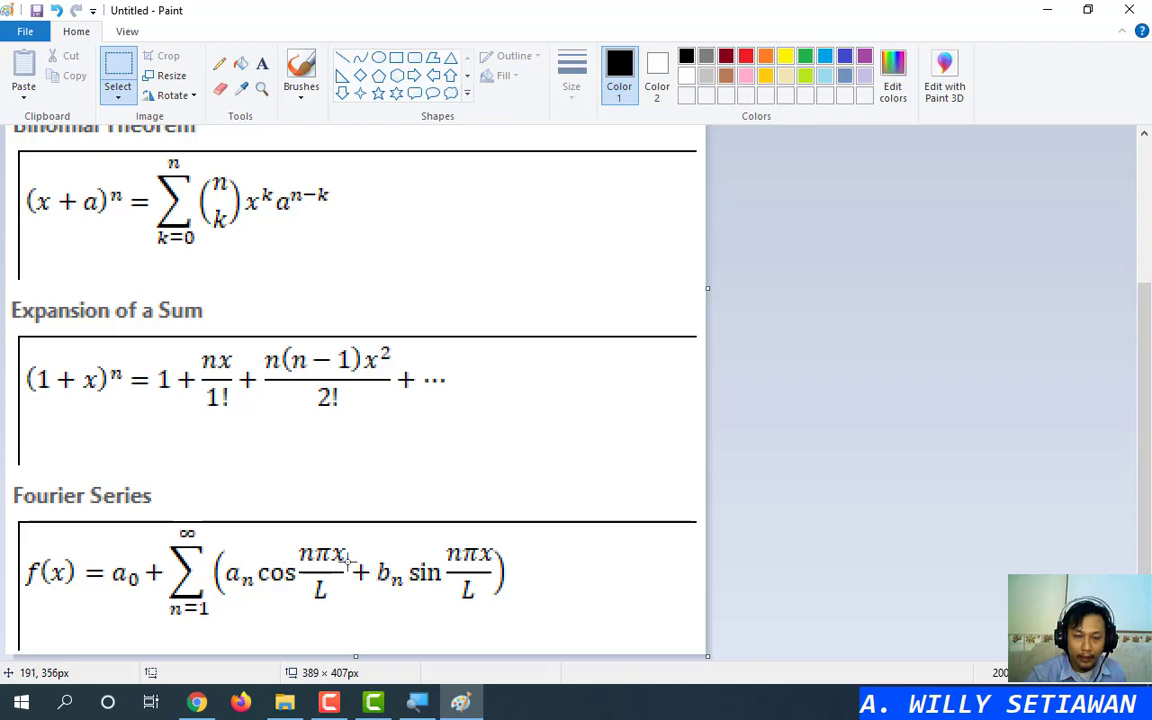
pyautogui.click(197, 702)
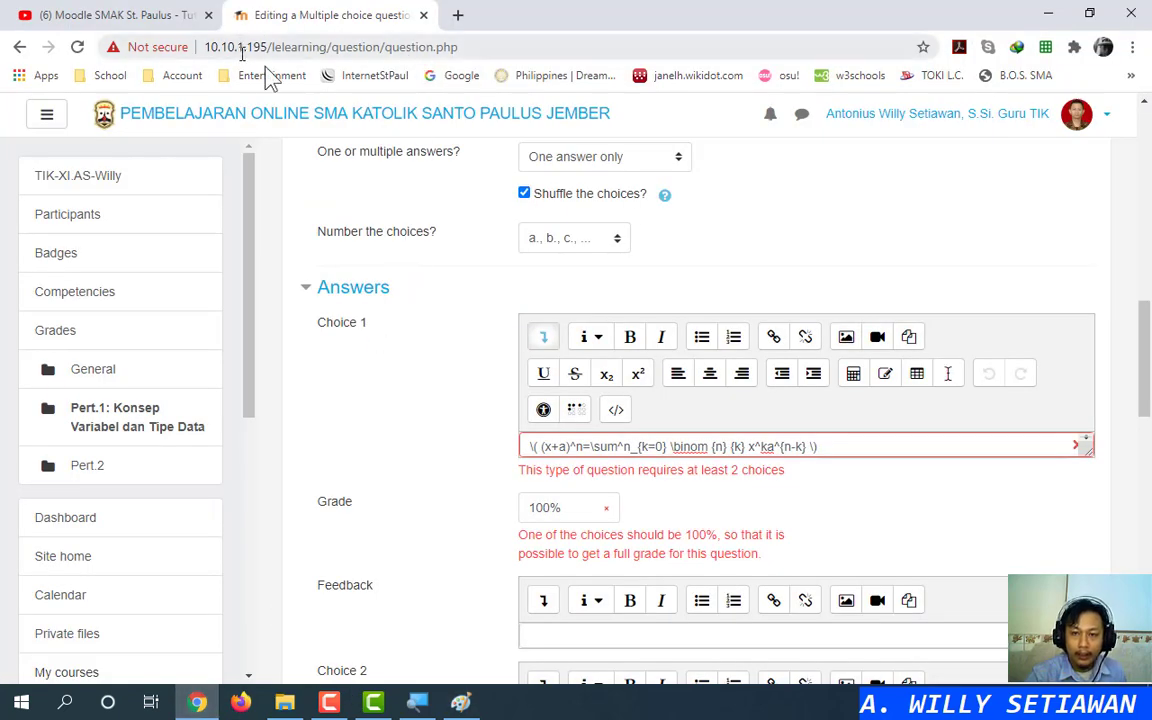
pyautogui.scroll(-3, 603, 421)
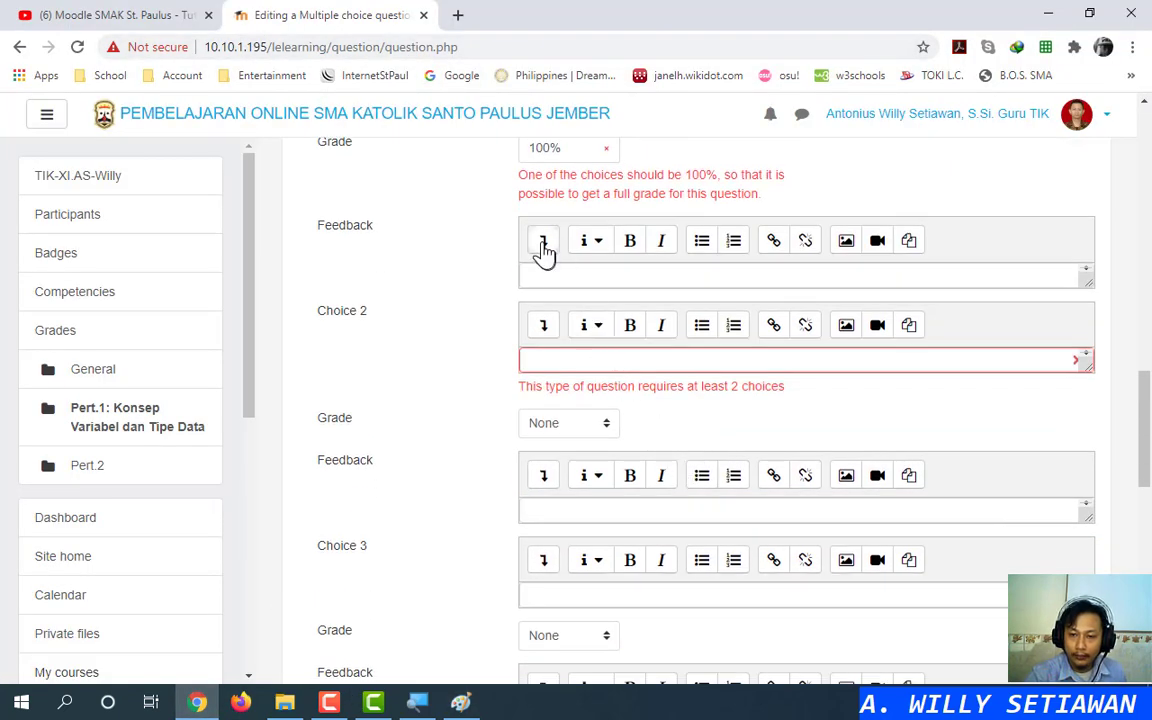
pyautogui.click(543, 325)
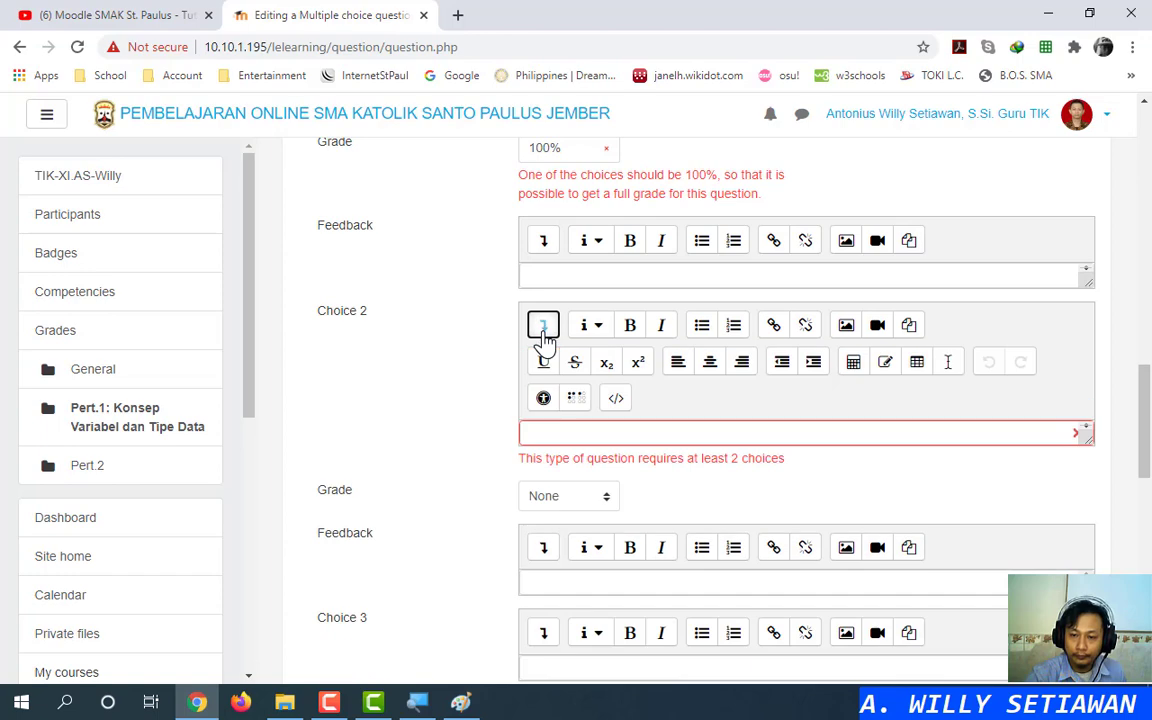
pyautogui.click(616, 398)
pyautogui.click(616, 398)
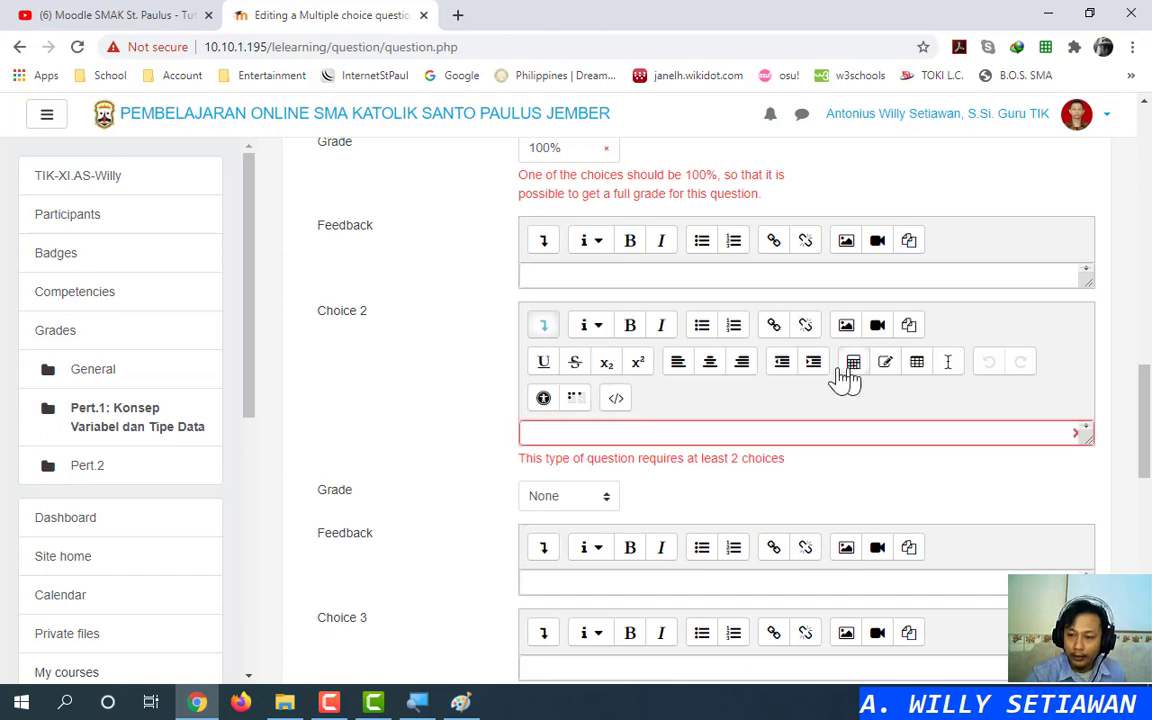
pyautogui.click(852, 363)
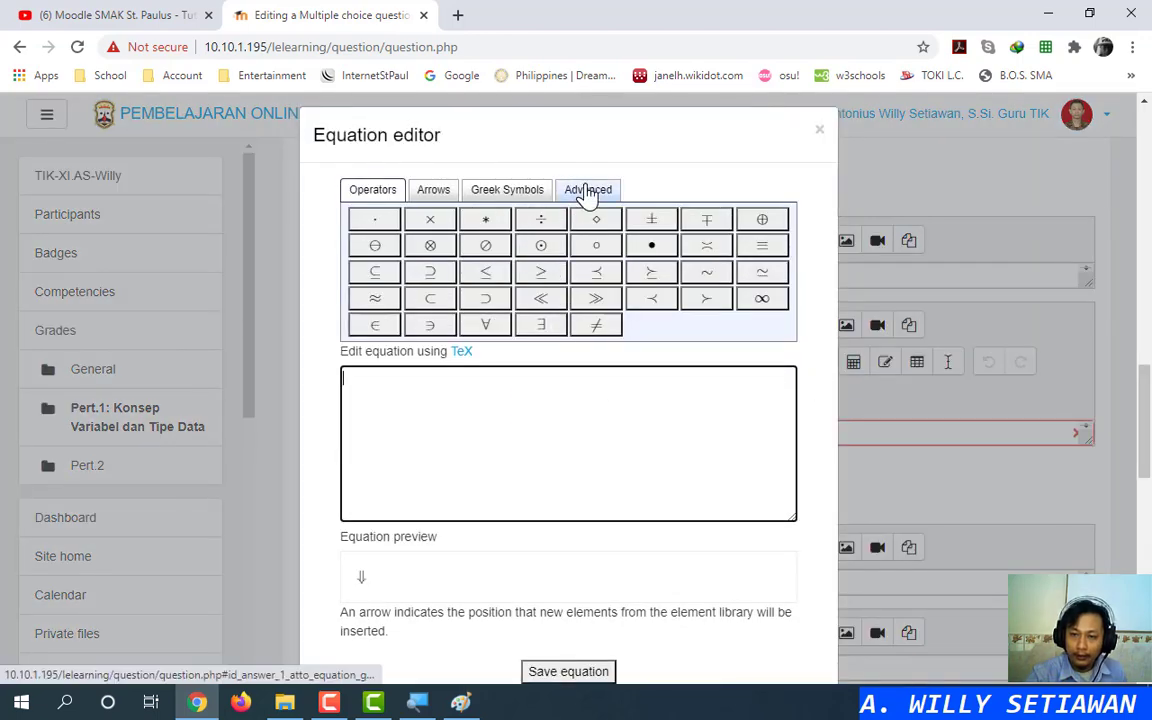
pyautogui.click(762, 300)
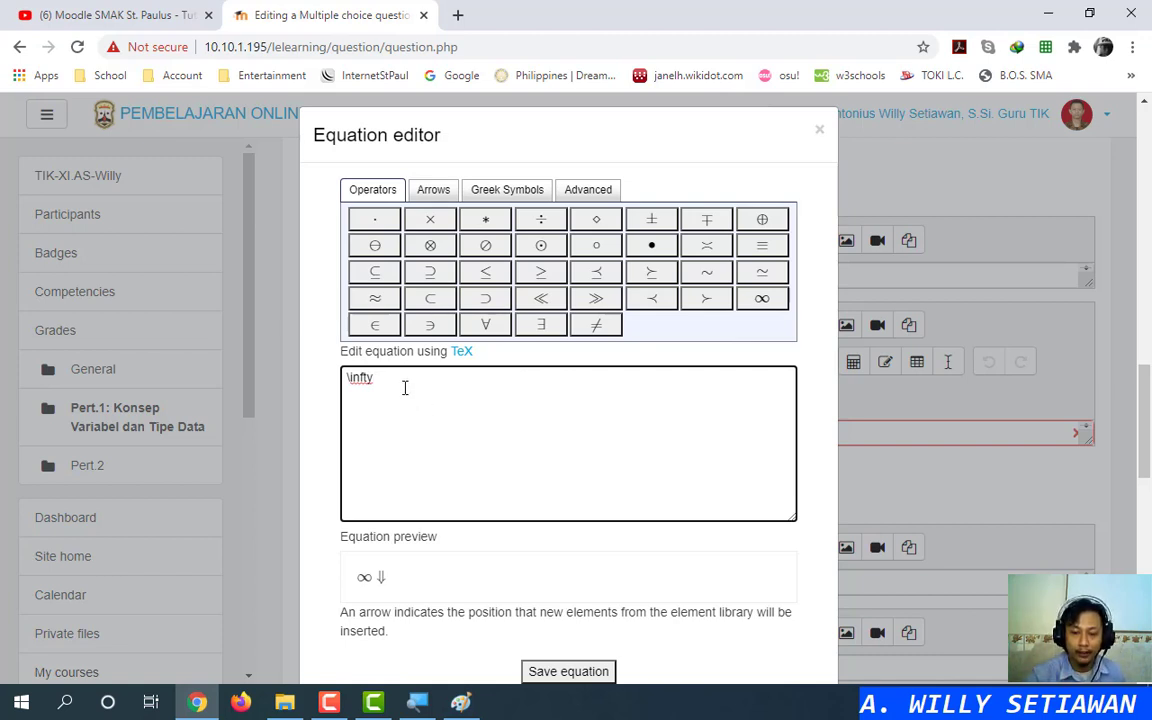
pyautogui.scroll(-1, 410, 420)
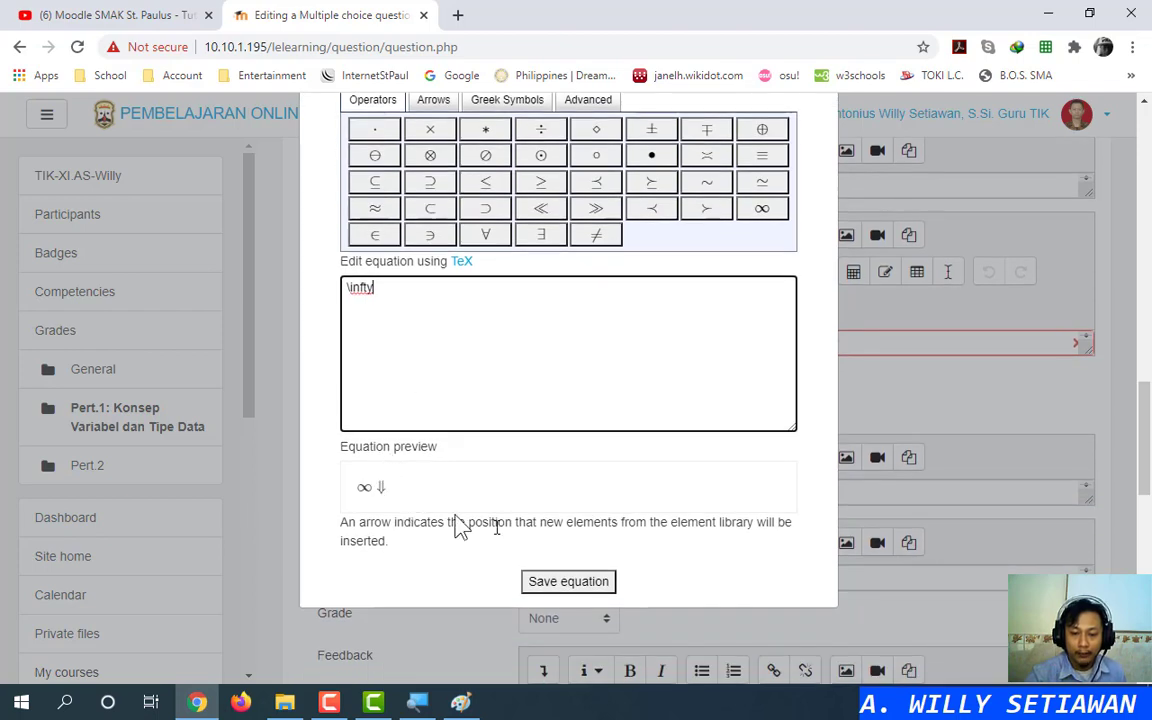
pyautogui.click(565, 582)
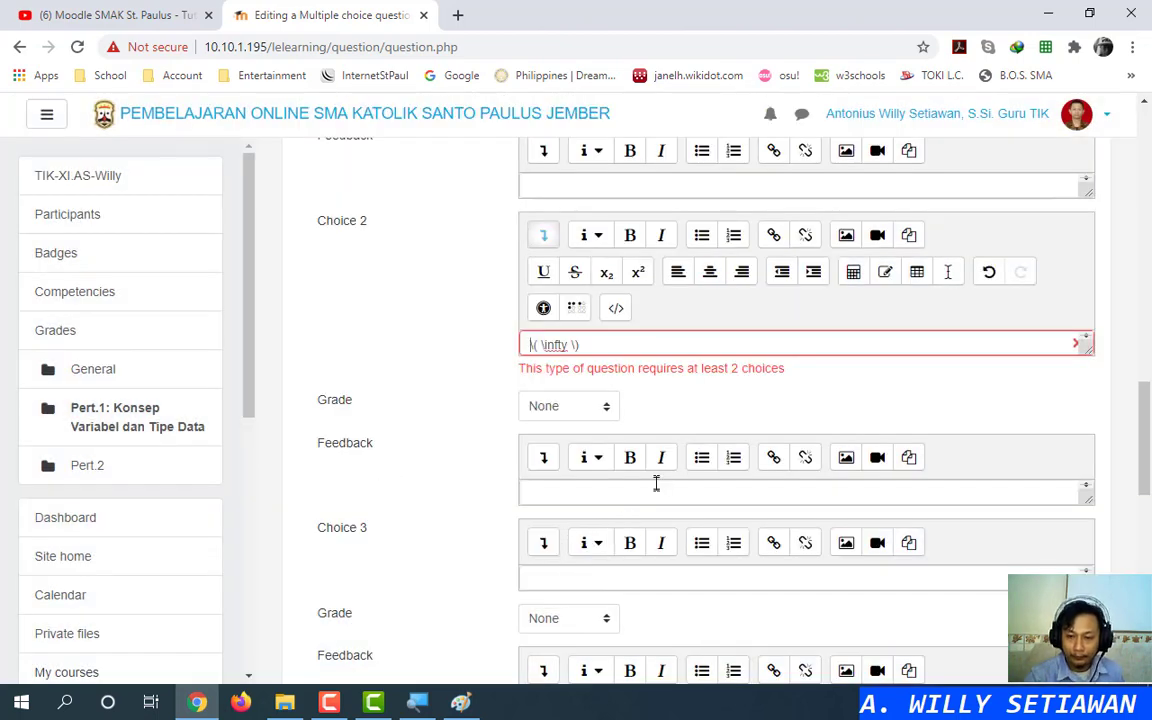
# Enter "0" as the answer text for Choice 3, Choice 4 and Choice 5
pyautogui.scroll(-1, 655, 482)
pyautogui.click(594, 492)
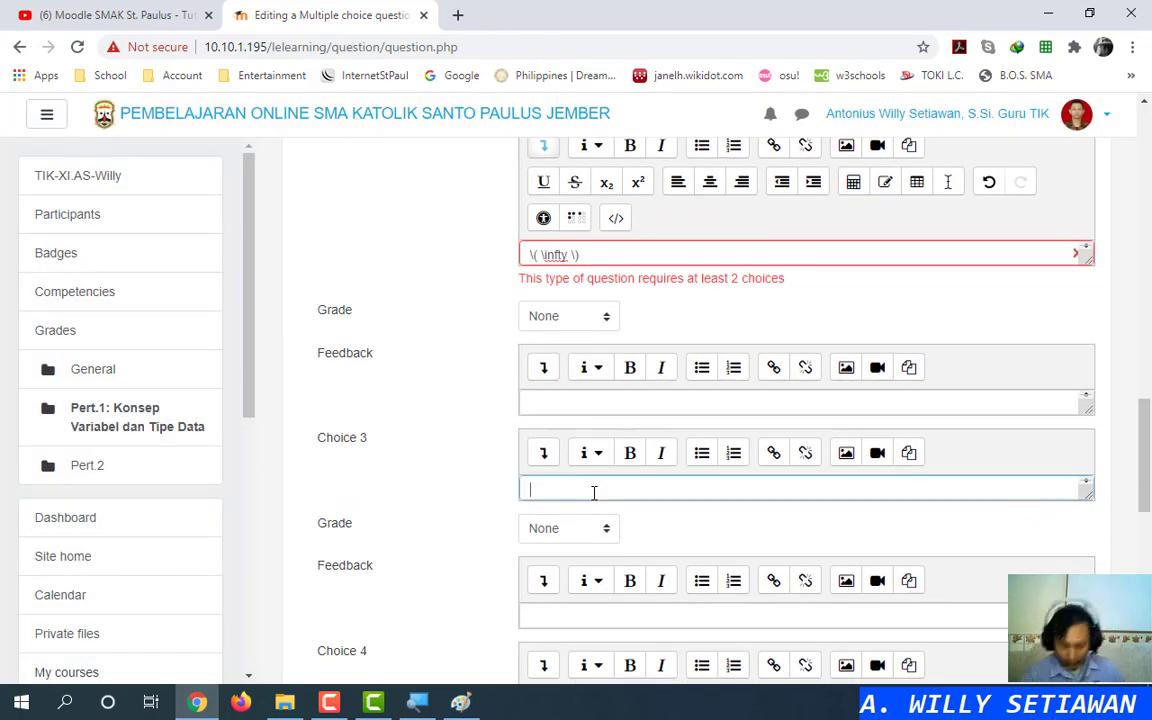
pyautogui.write('0')
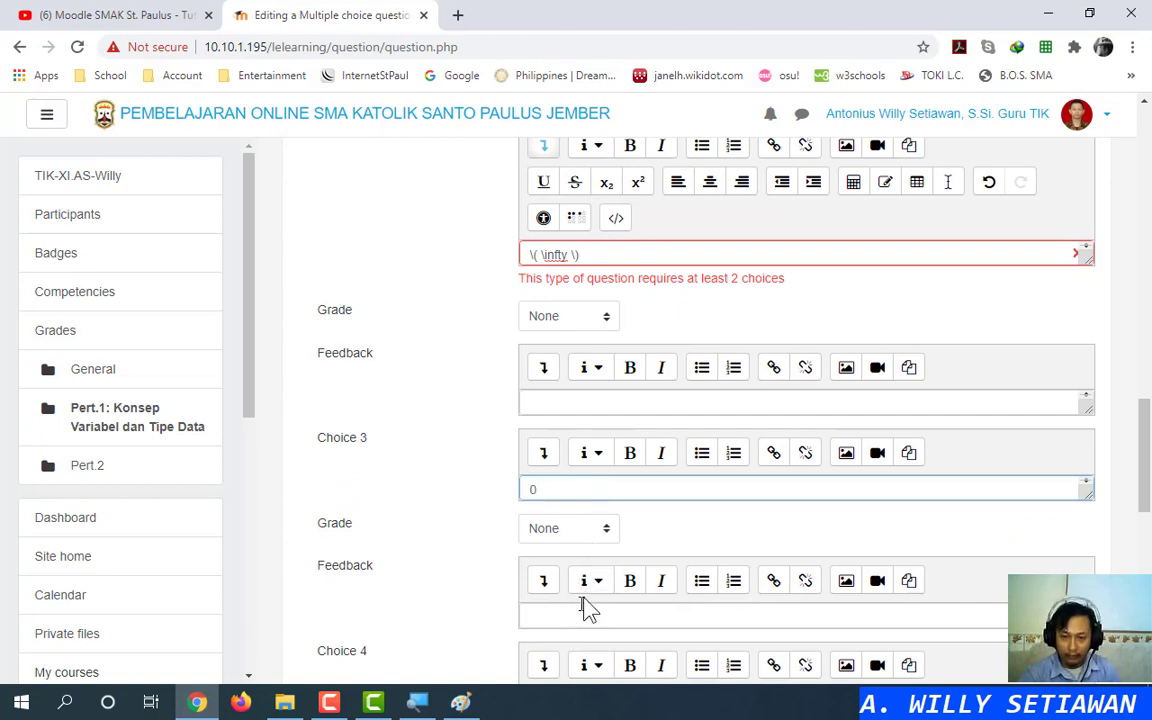
pyautogui.scroll(-3, 581, 607)
pyautogui.click(560, 436)
pyautogui.write('0')
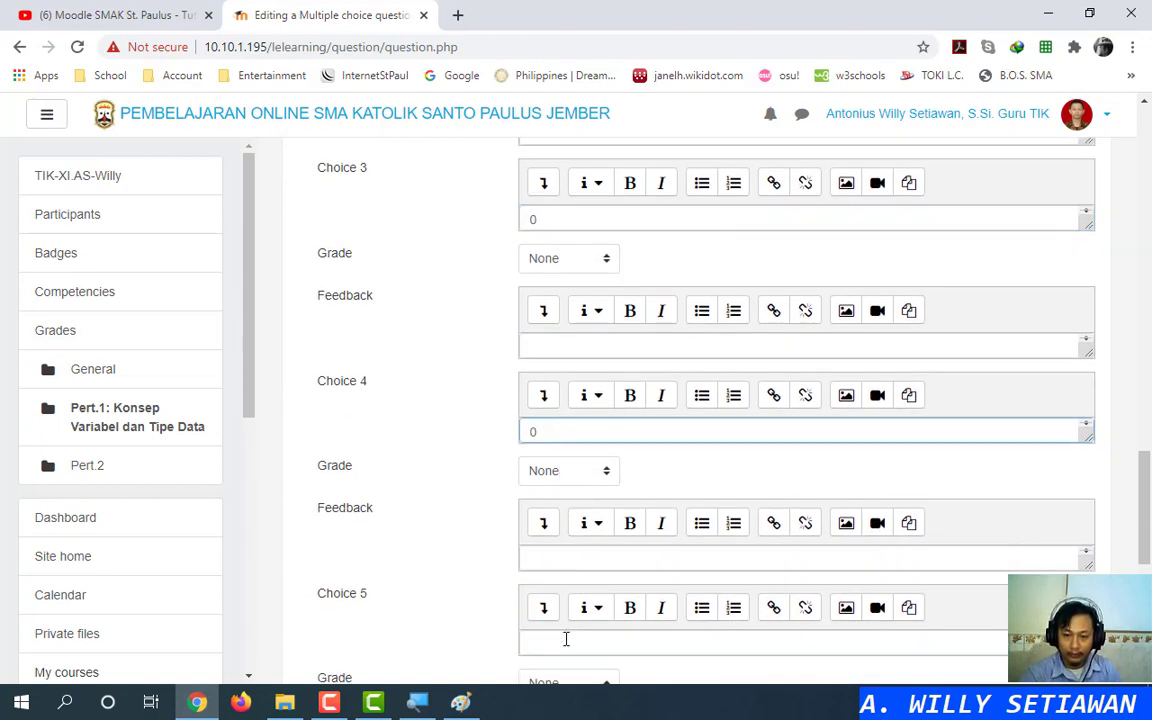
pyautogui.click(566, 639)
pyautogui.write('0')
# Save the question changes and open a preview of the Matematika question from the quiz
pyautogui.scroll(-2, 450, 530)
pyautogui.scroll(-2, 590, 610)
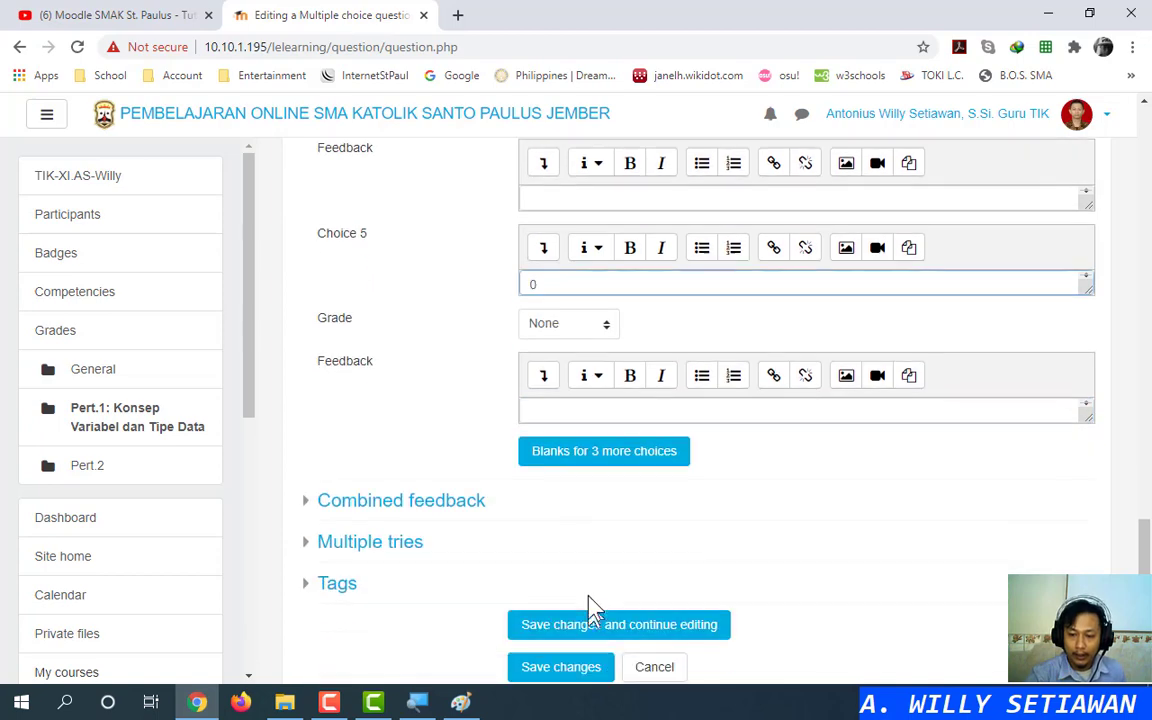
pyautogui.click(566, 669)
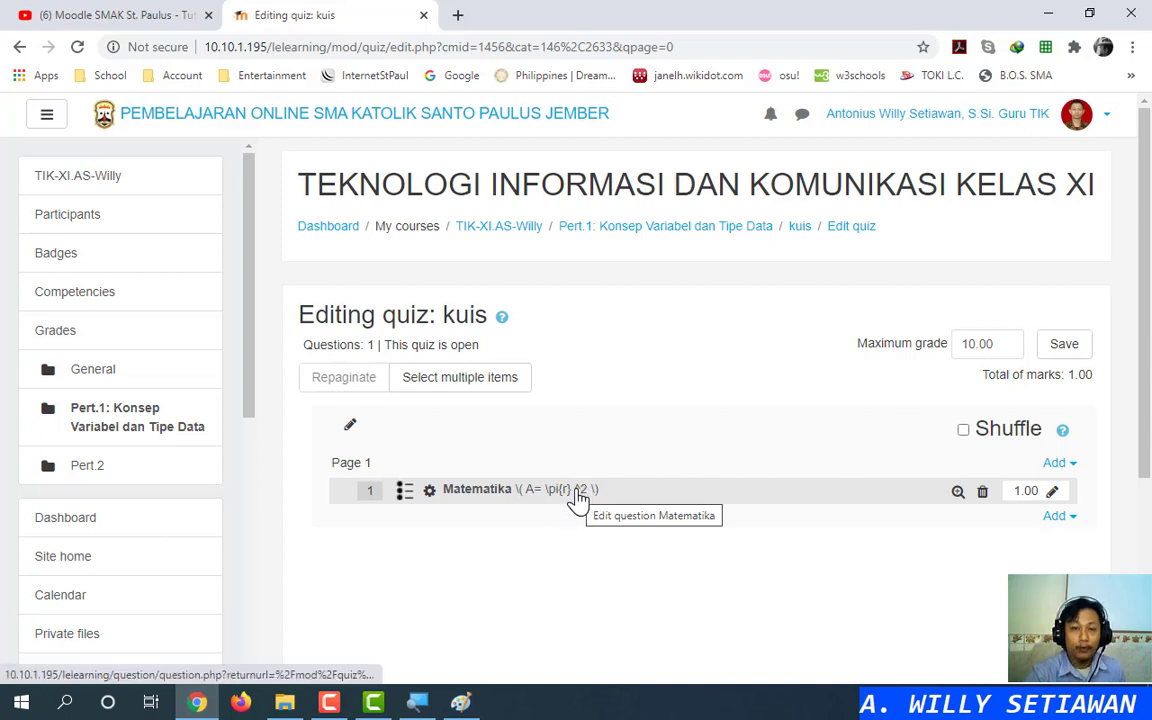
pyautogui.scroll(-2, 710, 458)
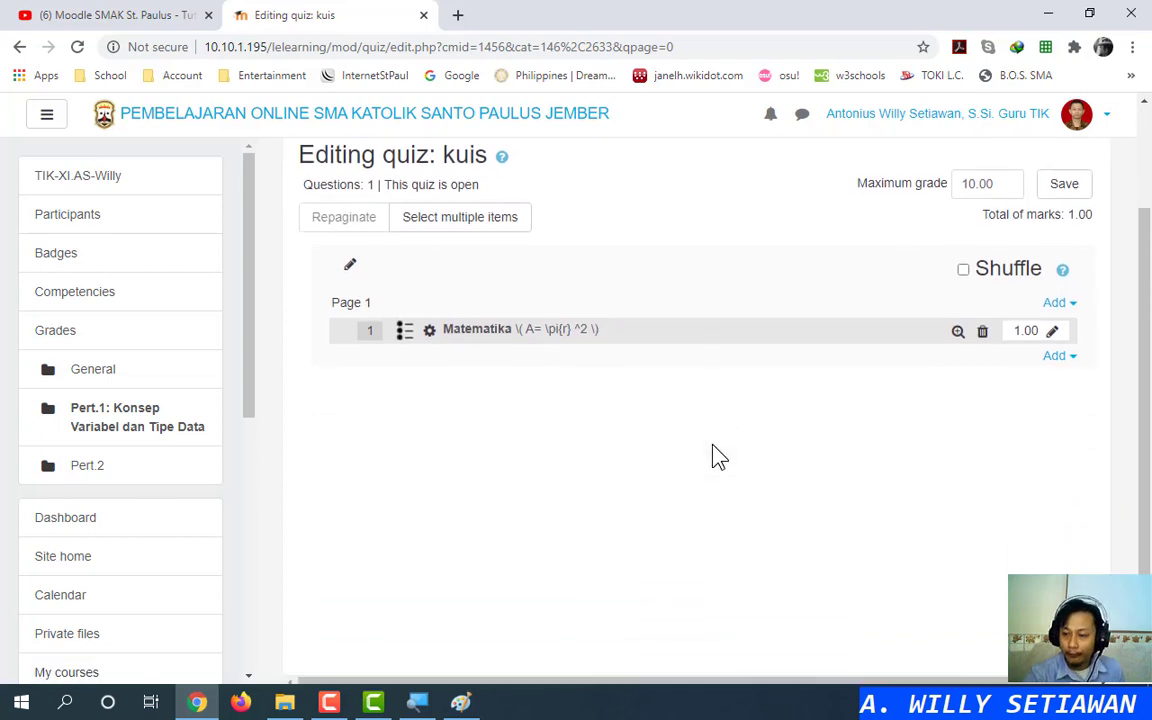
pyautogui.click(956, 313)
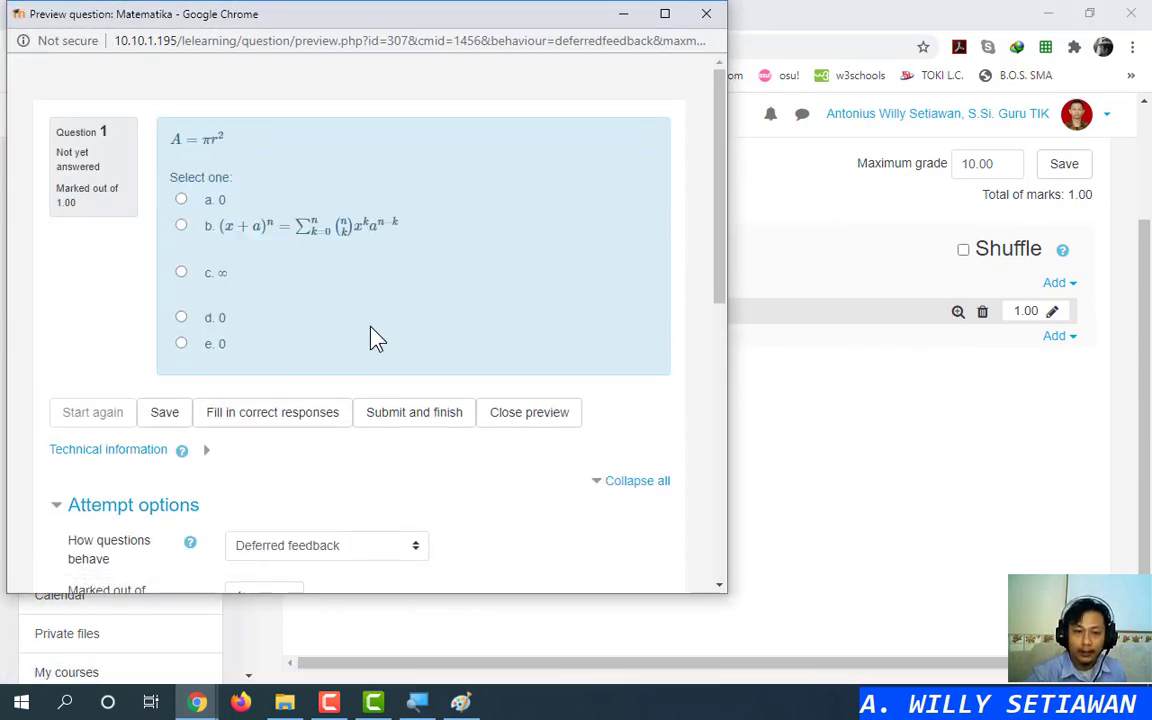